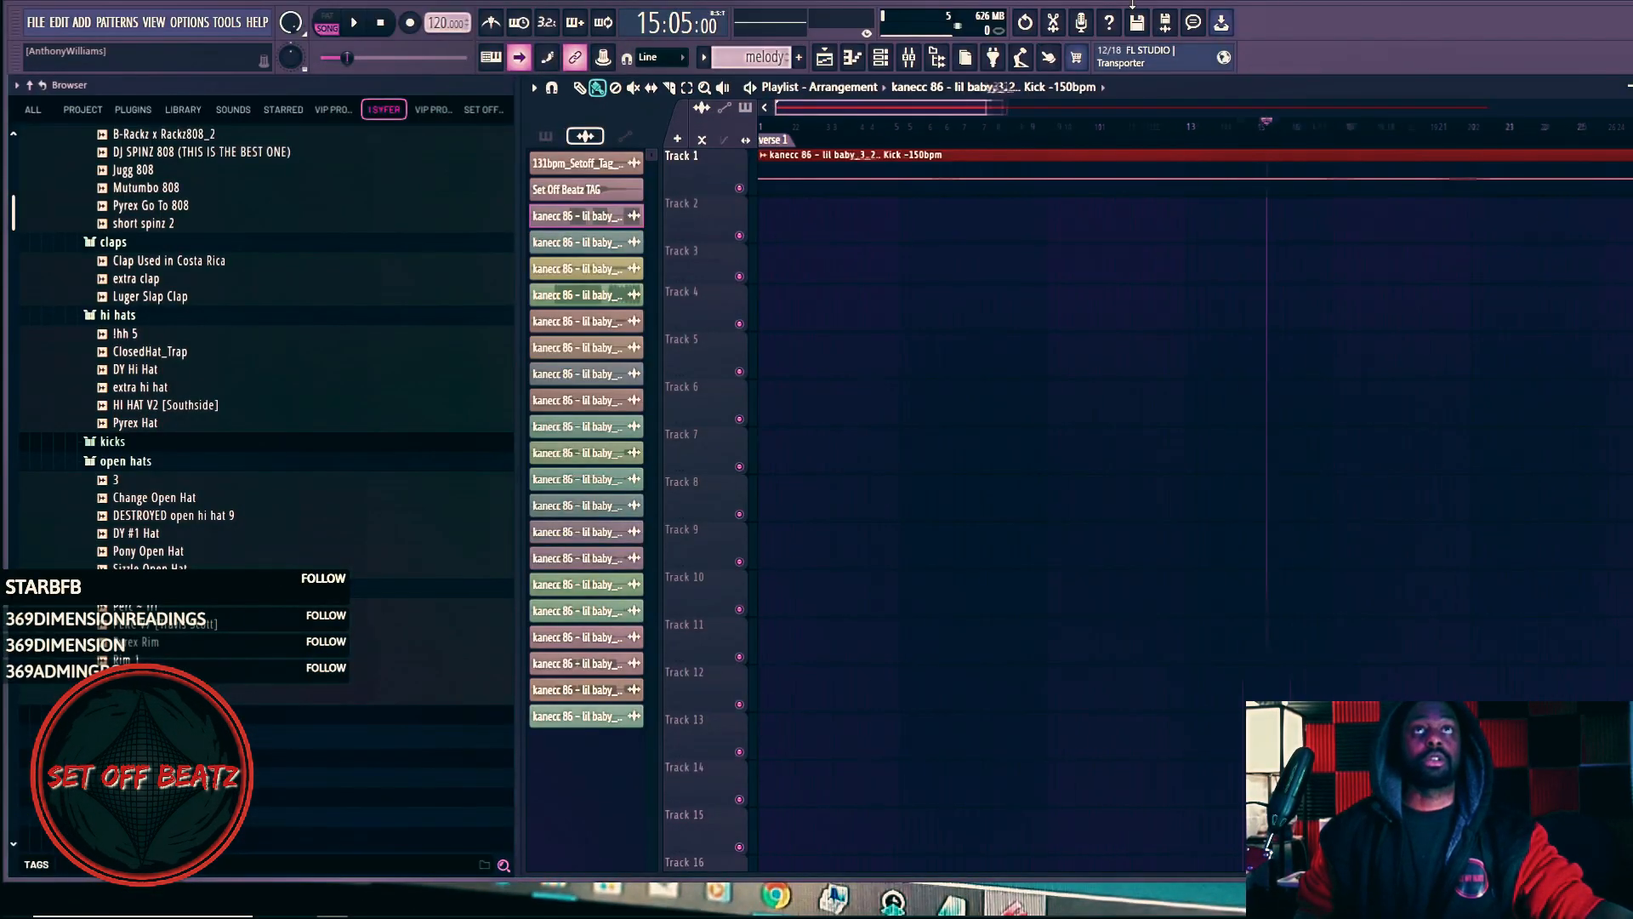
Step: Audition the Kick stem on Track 1 from bar 29
drag(1004, 108, 1097, 114)
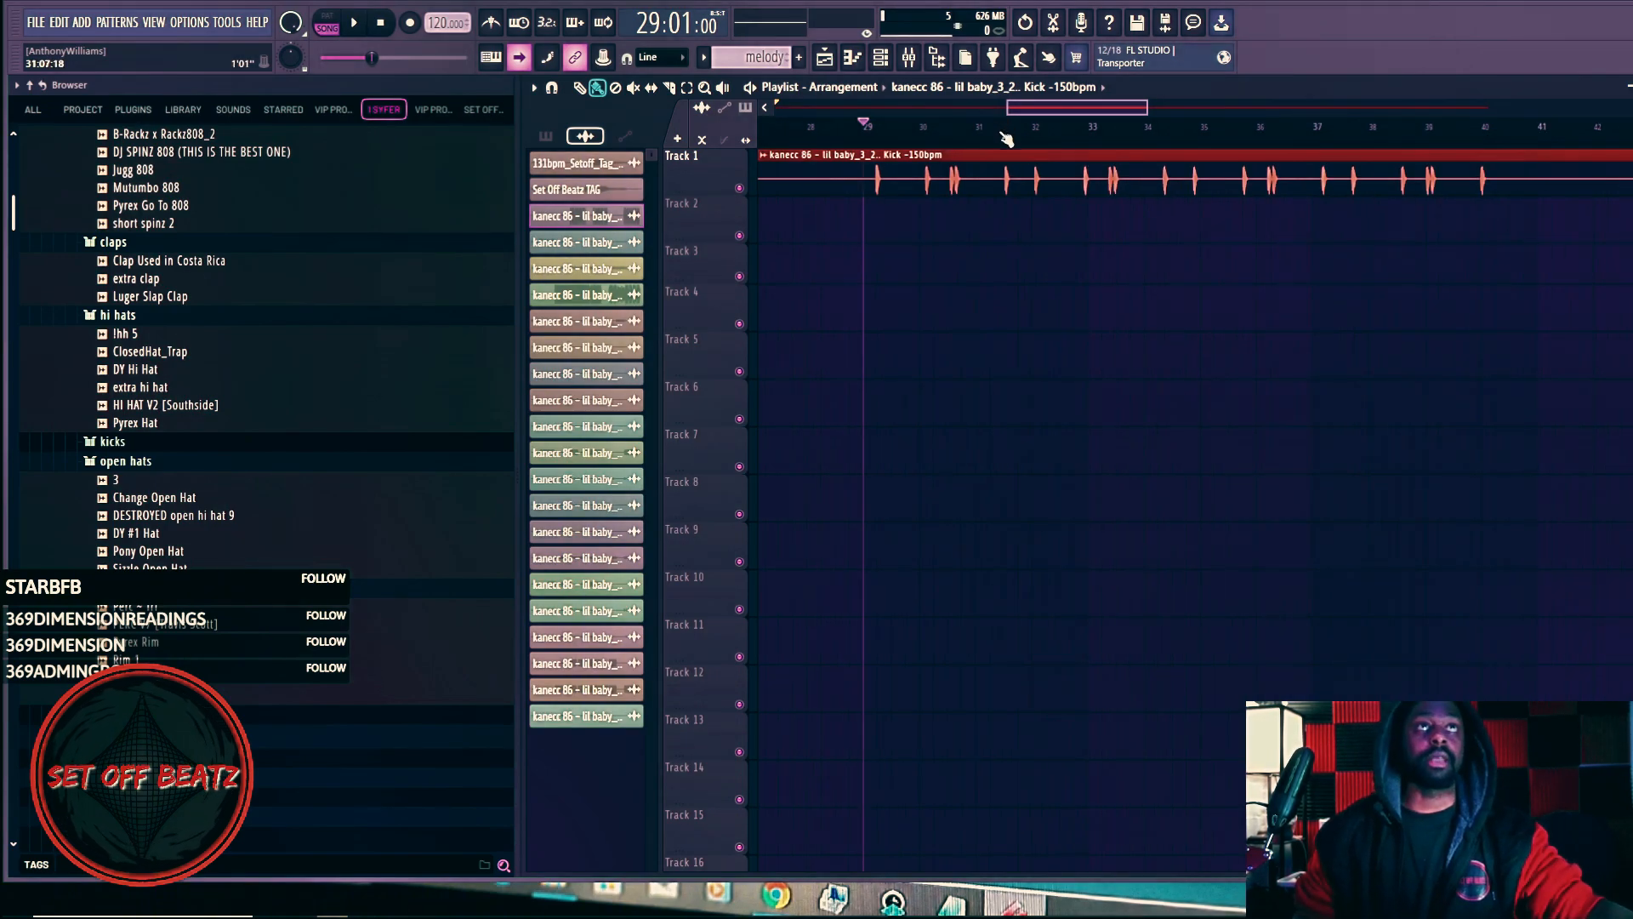
key(space)
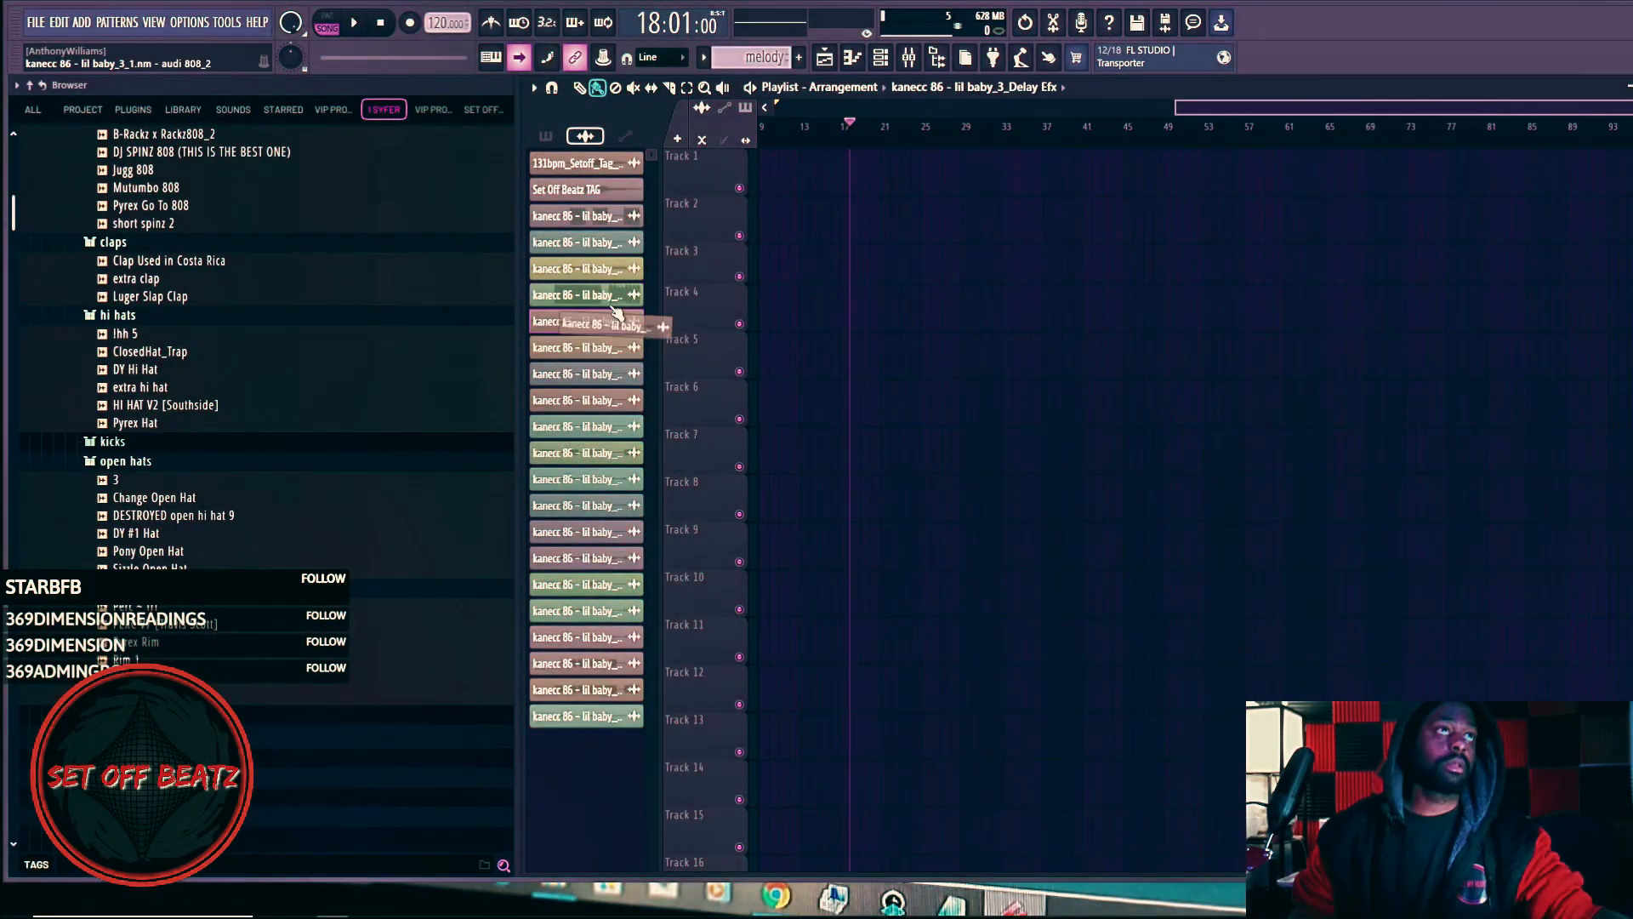
Step: Place the Delay Efx stem at the start of Track 1 and play it back from the beginning
click(626, 323)
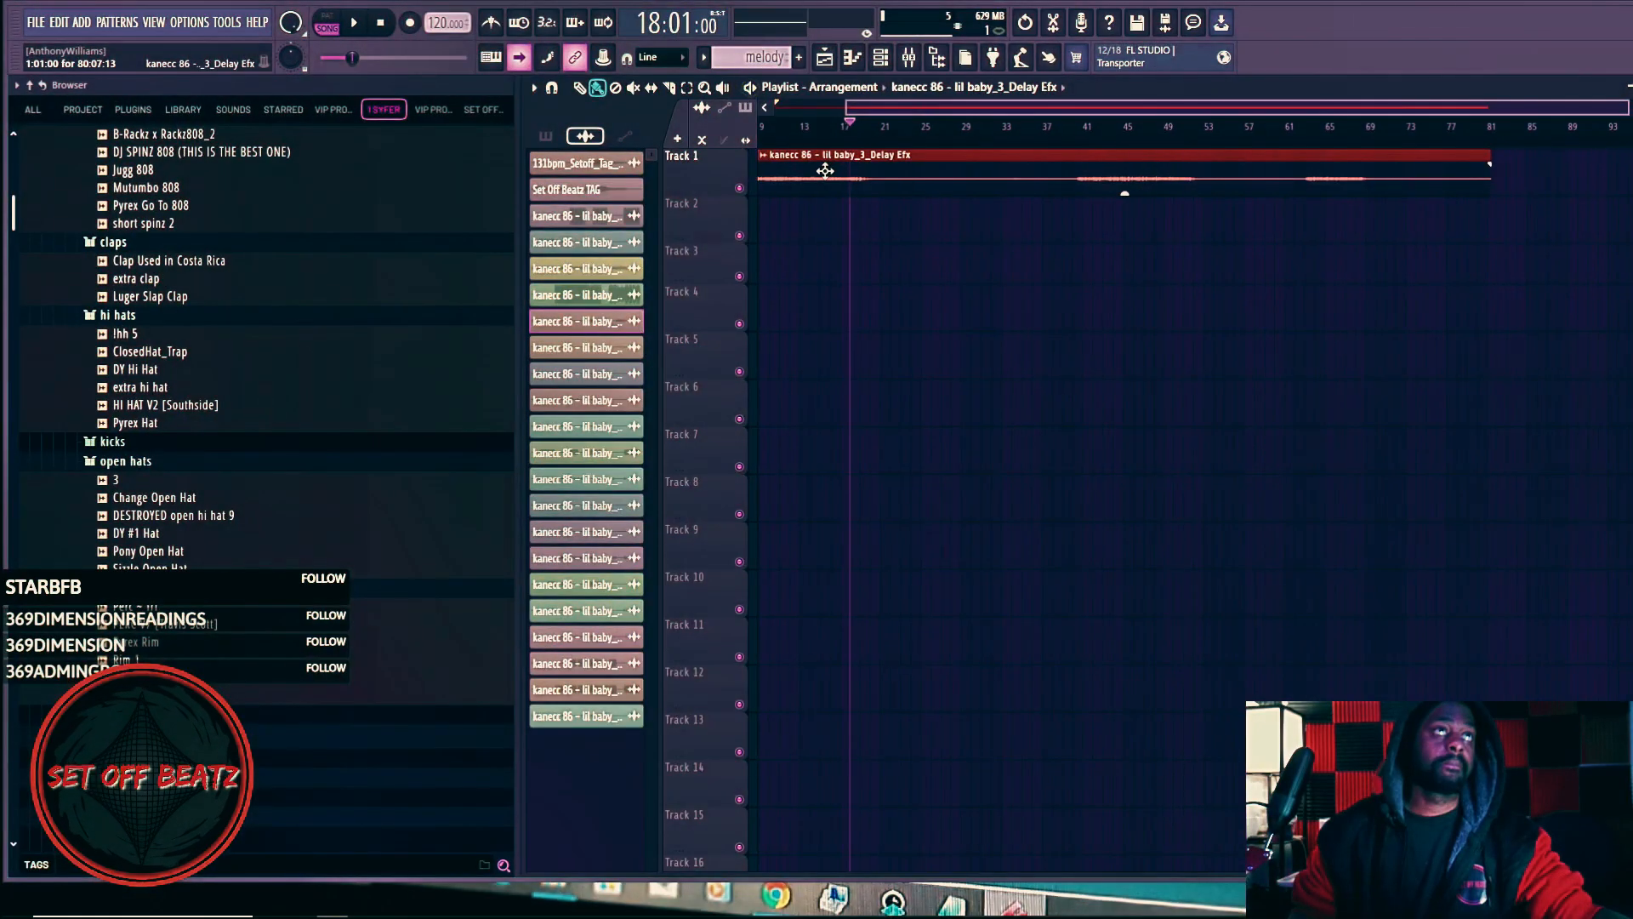
key(KP_Divide)
key(KP_Divide)
key(KP_Divide)
key(KP_Divide)
key(KP_Divide)
key(KP_Divide)
key(KP_Divide)
key(KP_Divide)
key(KP_Divide)
key(KP_Divide)
key(KP_Divide)
key(KP_Divide)
key(KP_Divide)
key(KP_Divide)
key(KP_Divide)
key(KP_Divide)
key(KP_Divide)
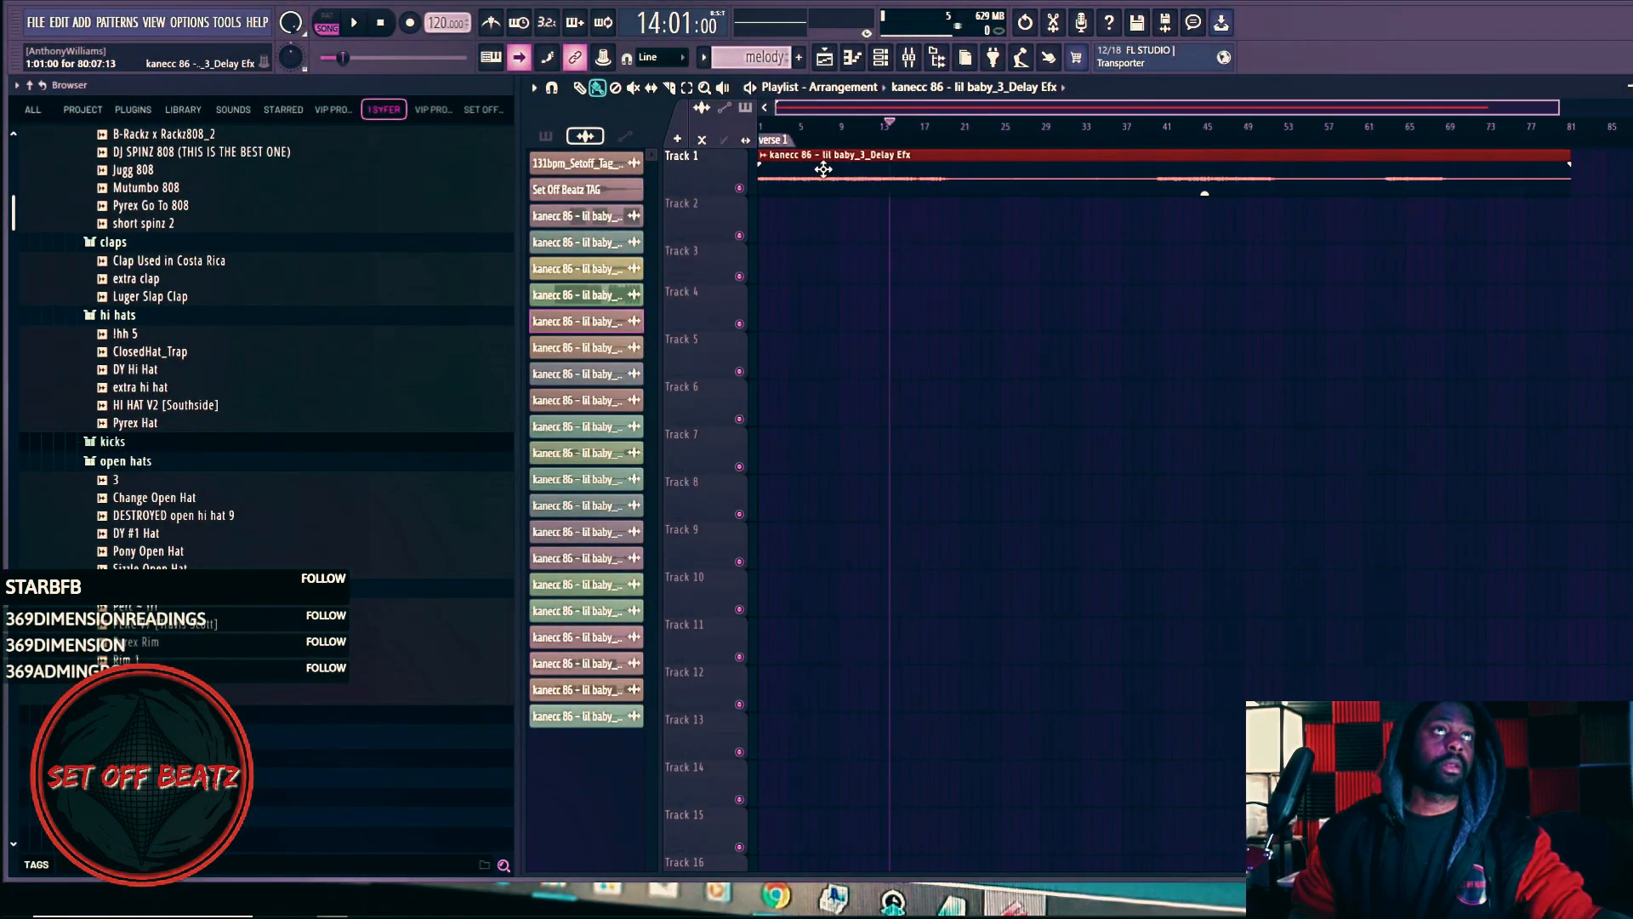
key(space)
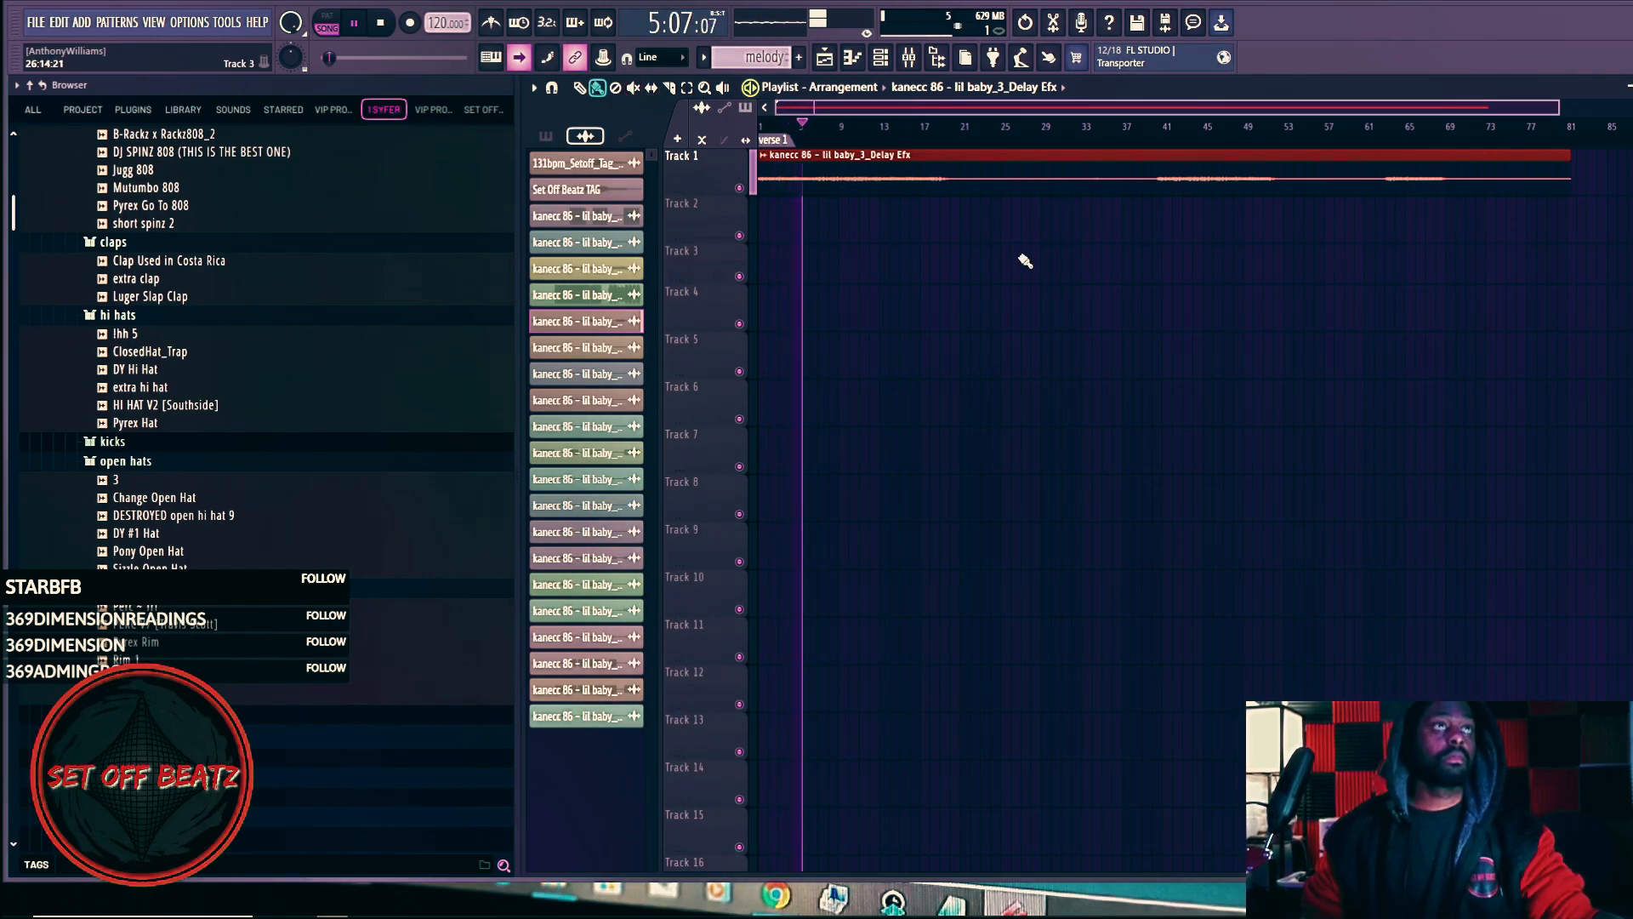
key(space)
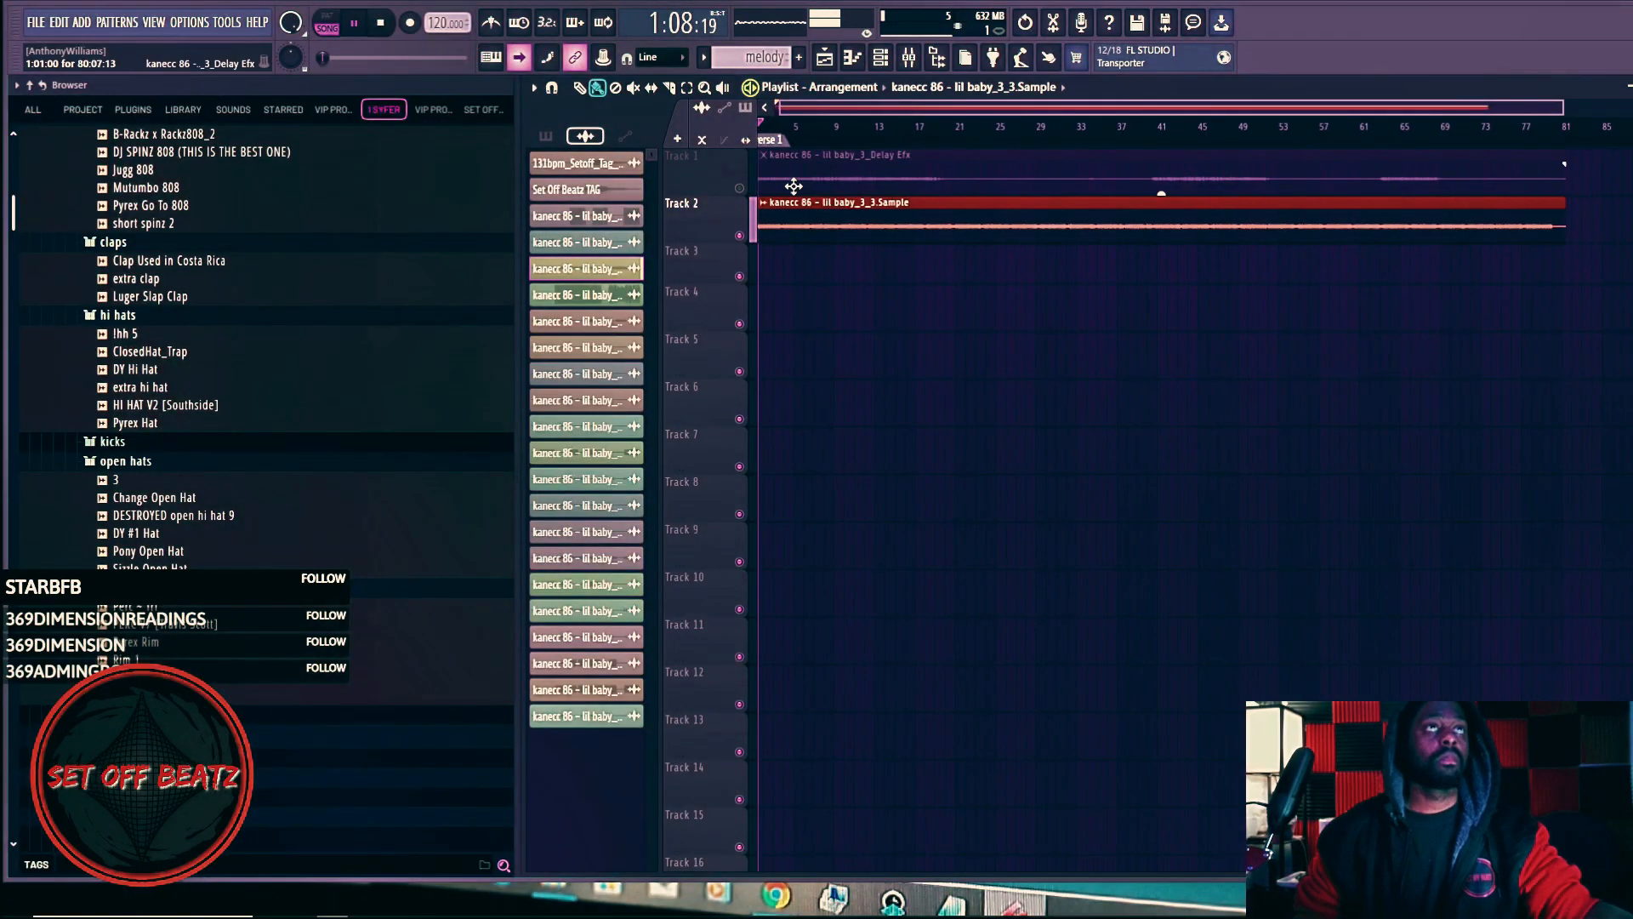
Step: Rearrange the playlist with the Sample stem on Track 1 and the muted Delay Efx stem on Track 2
scroll(793, 186, up, 3)
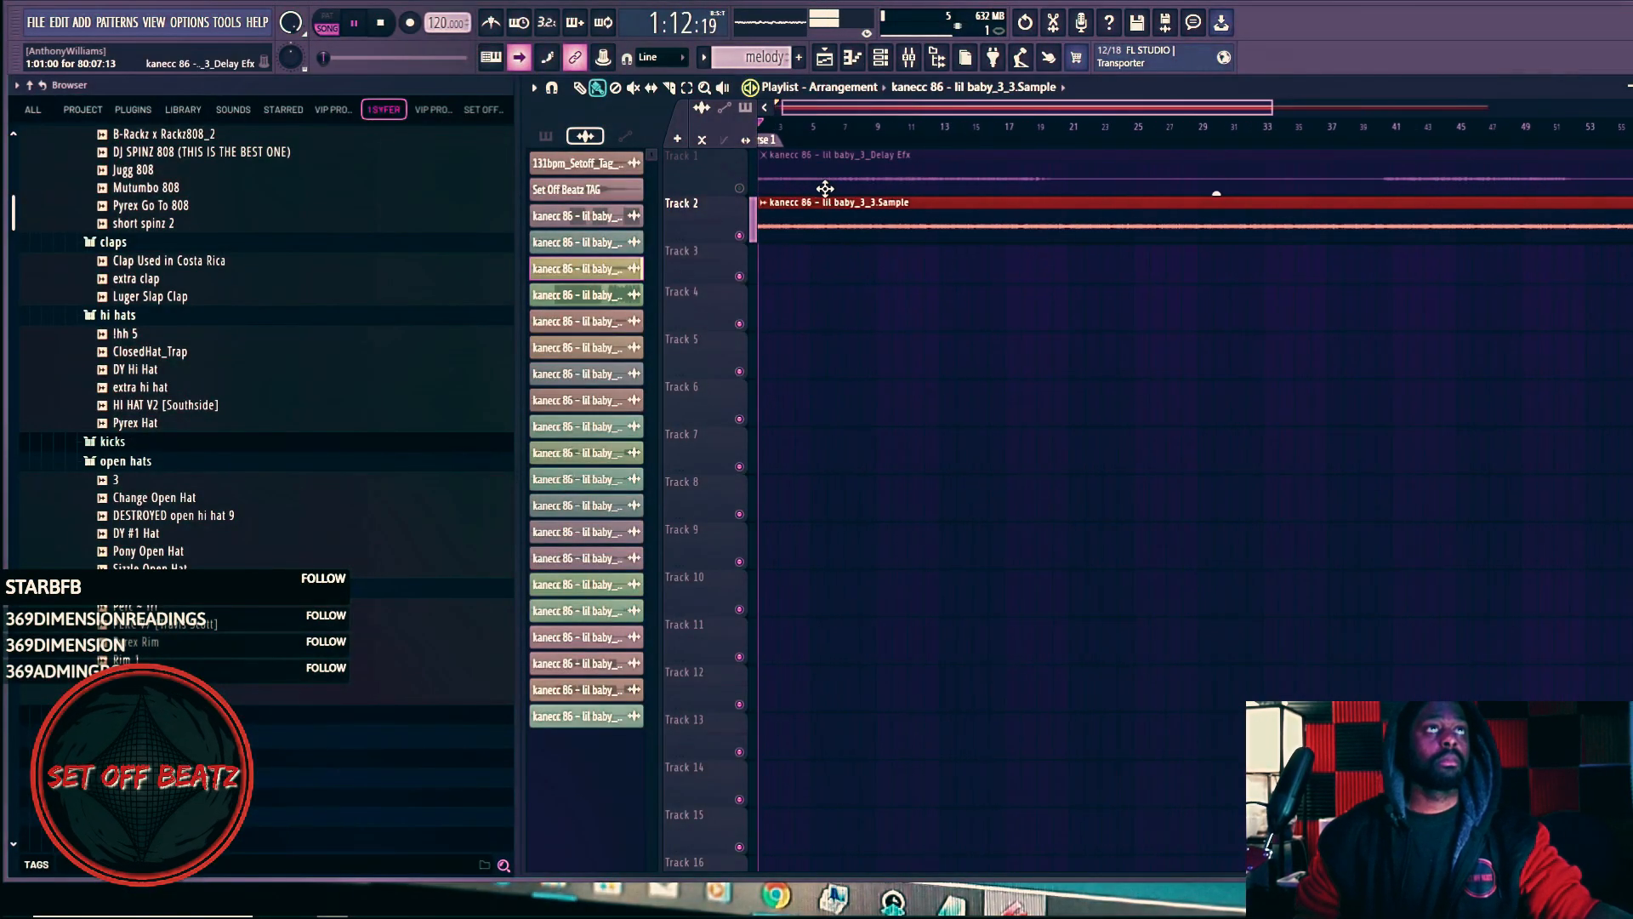
drag(854, 167, 831, 248)
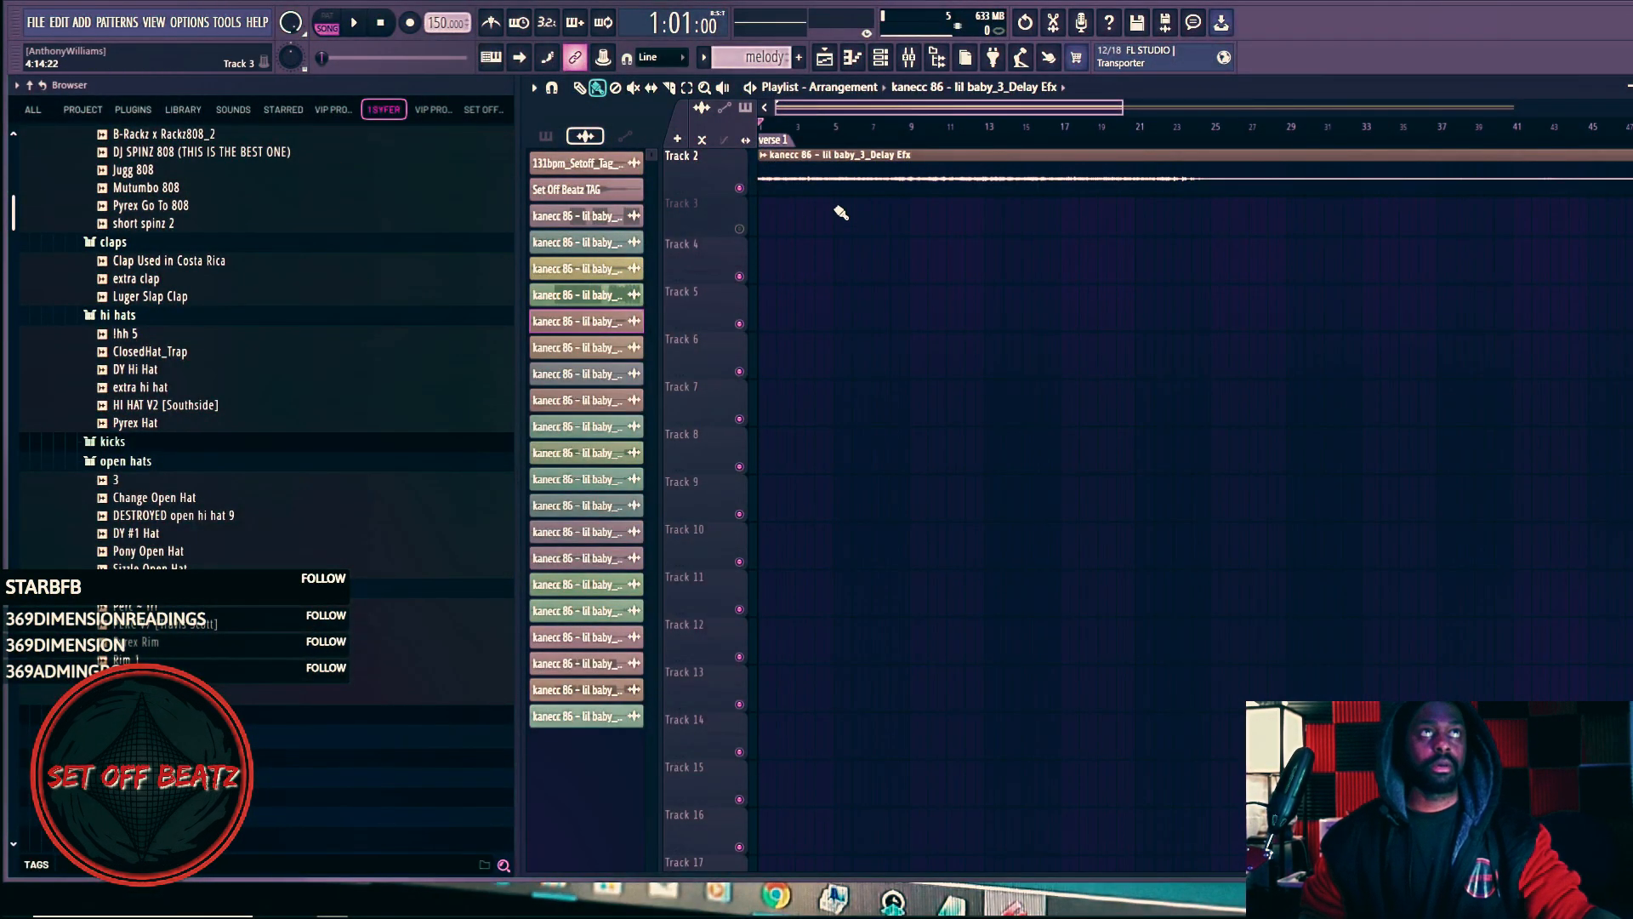
drag(877, 164, 883, 224)
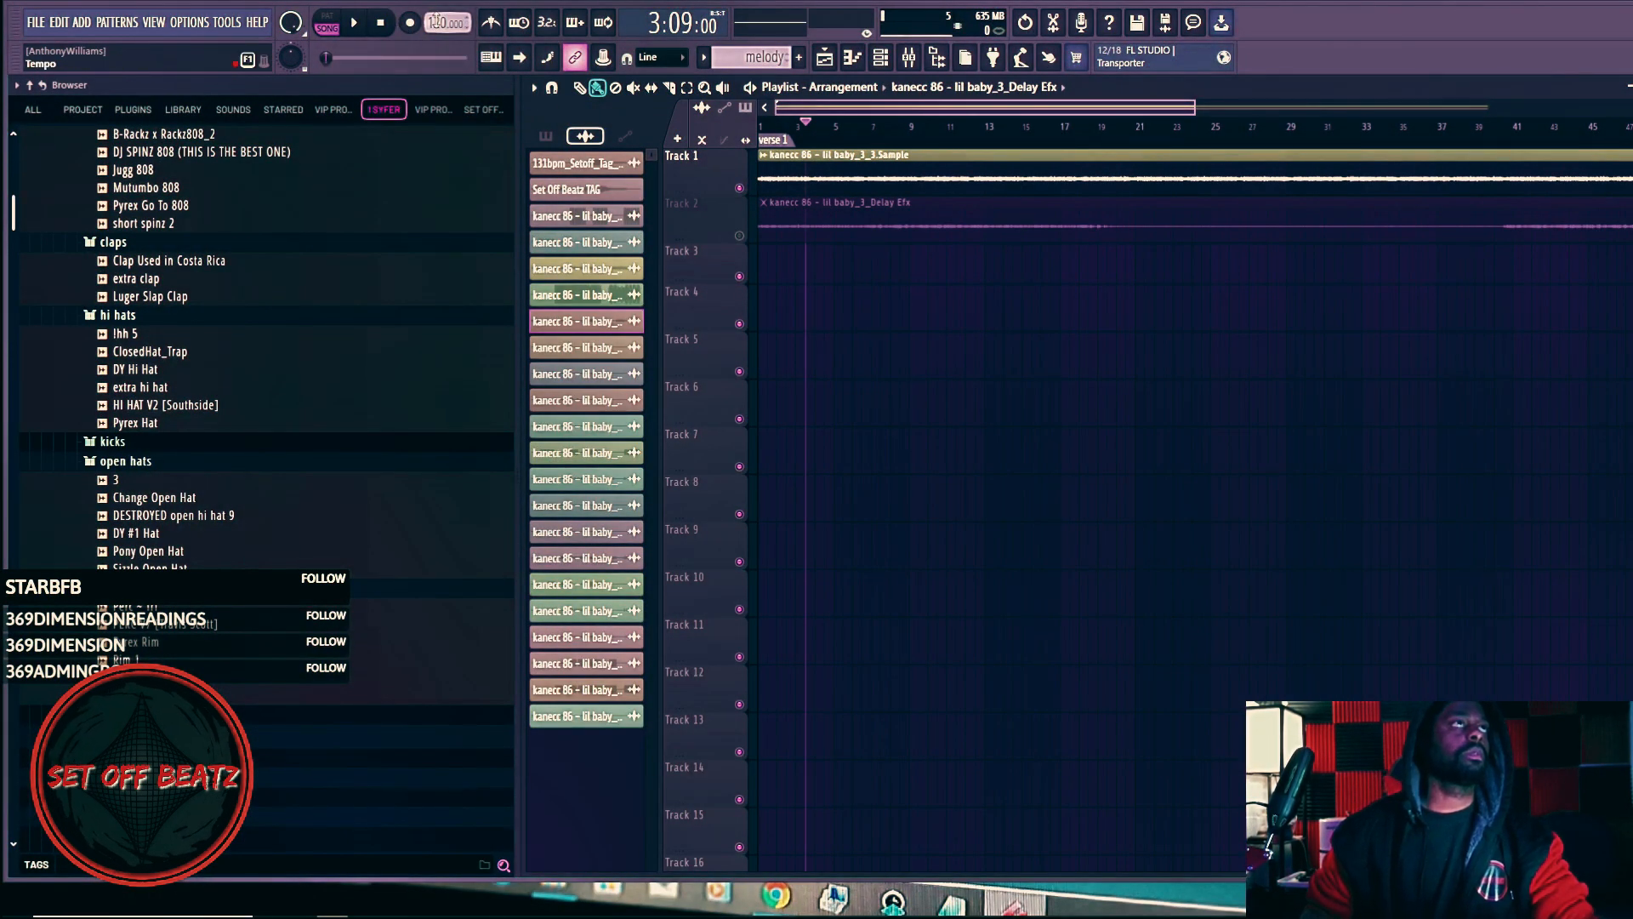
Step: Set the project tempo to 150 BPM and show the stems' full length in the playlist
drag(436, 22, 436, 0)
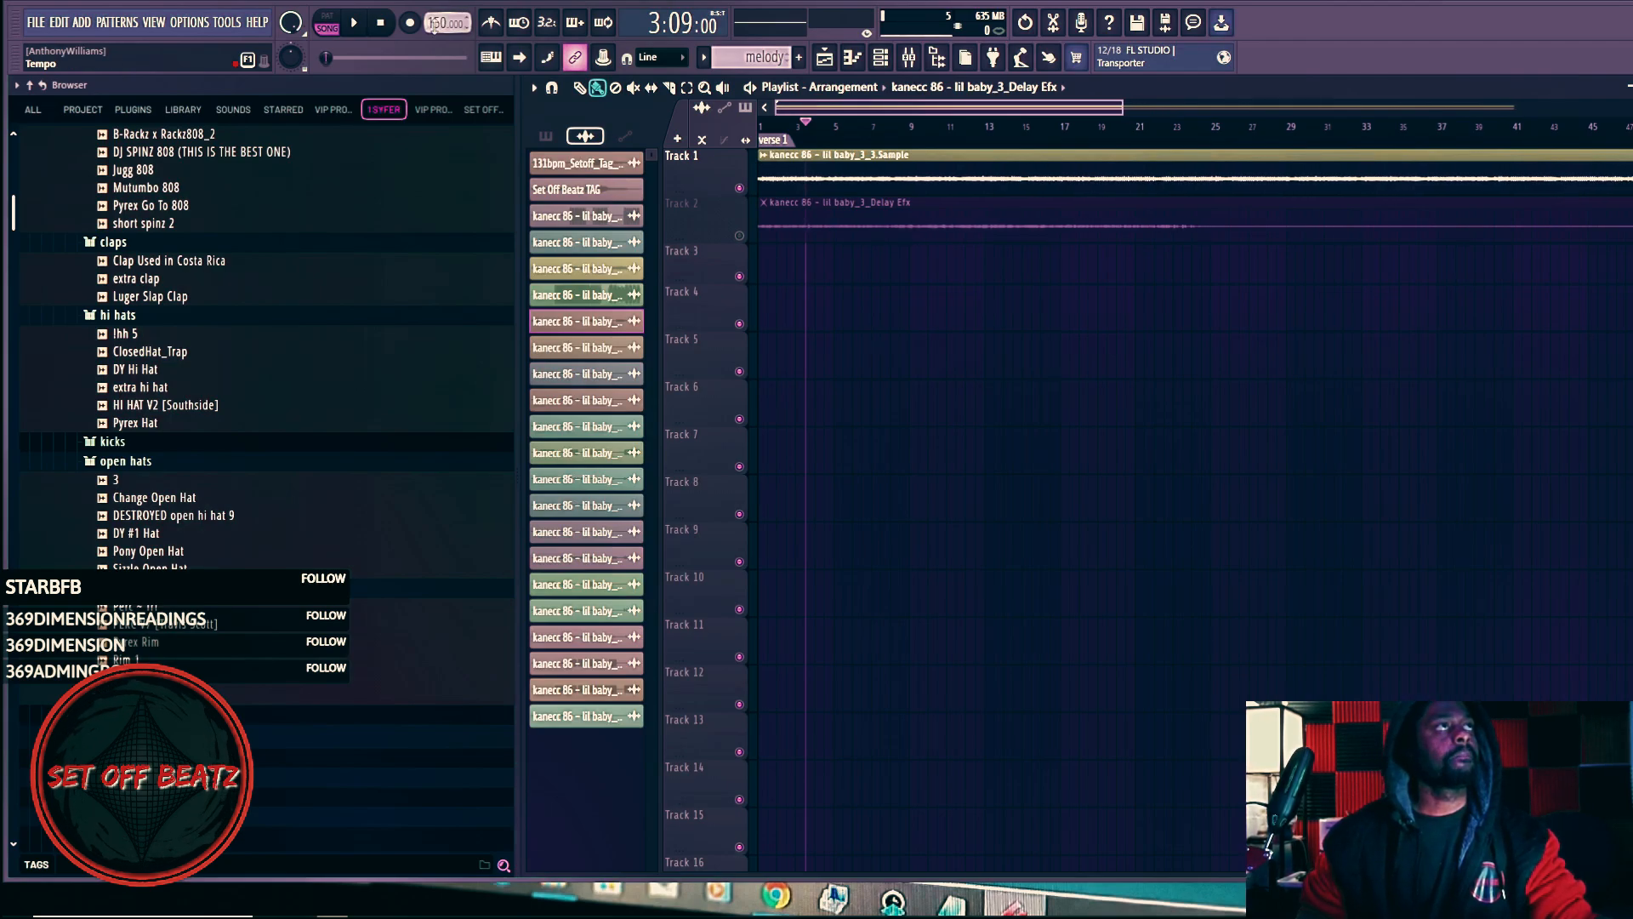
scroll(987, 187, down, 5)
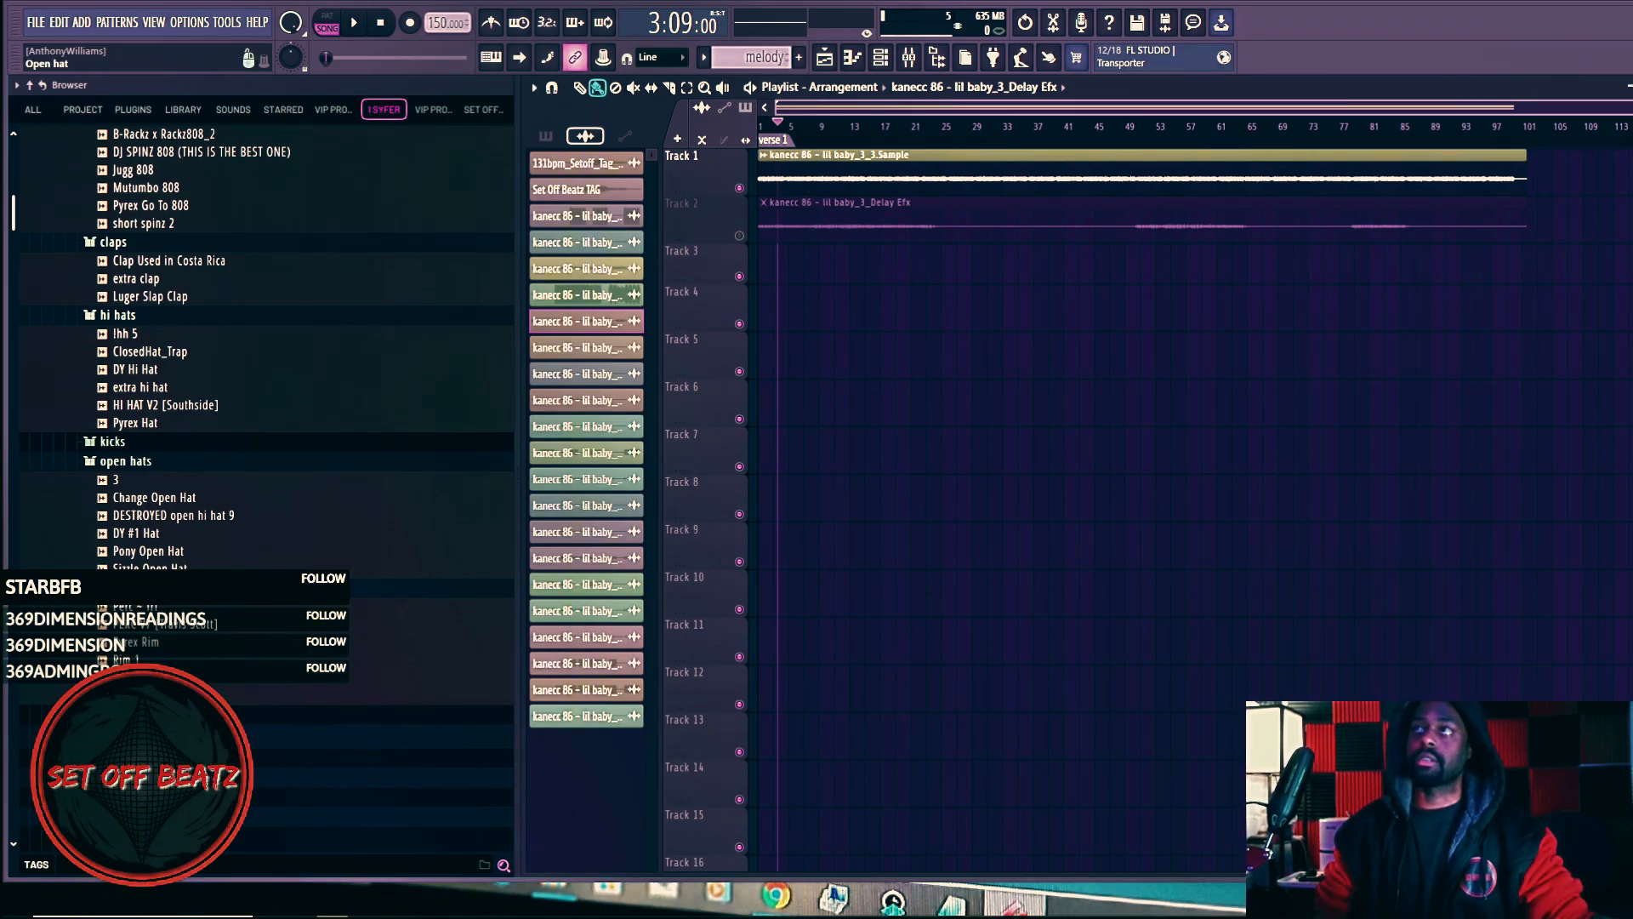
Step: Open the mixer and examine the effects loaded on the Sample / Melody track, leaving the playlist in view
key(F9)
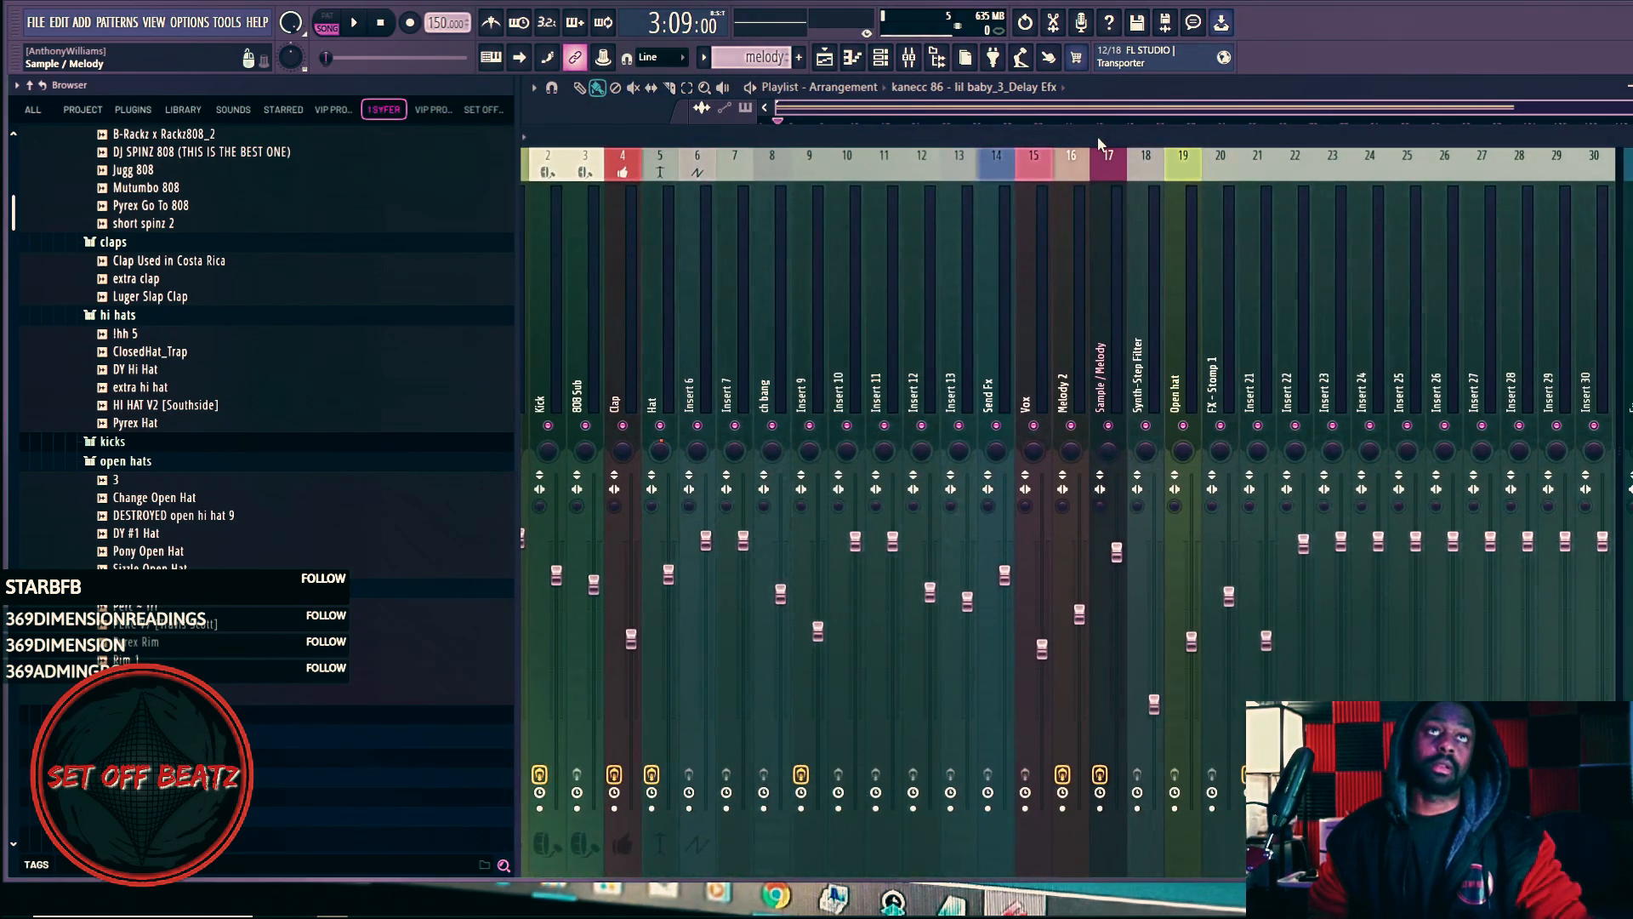
drag(1098, 140, 1209, 136)
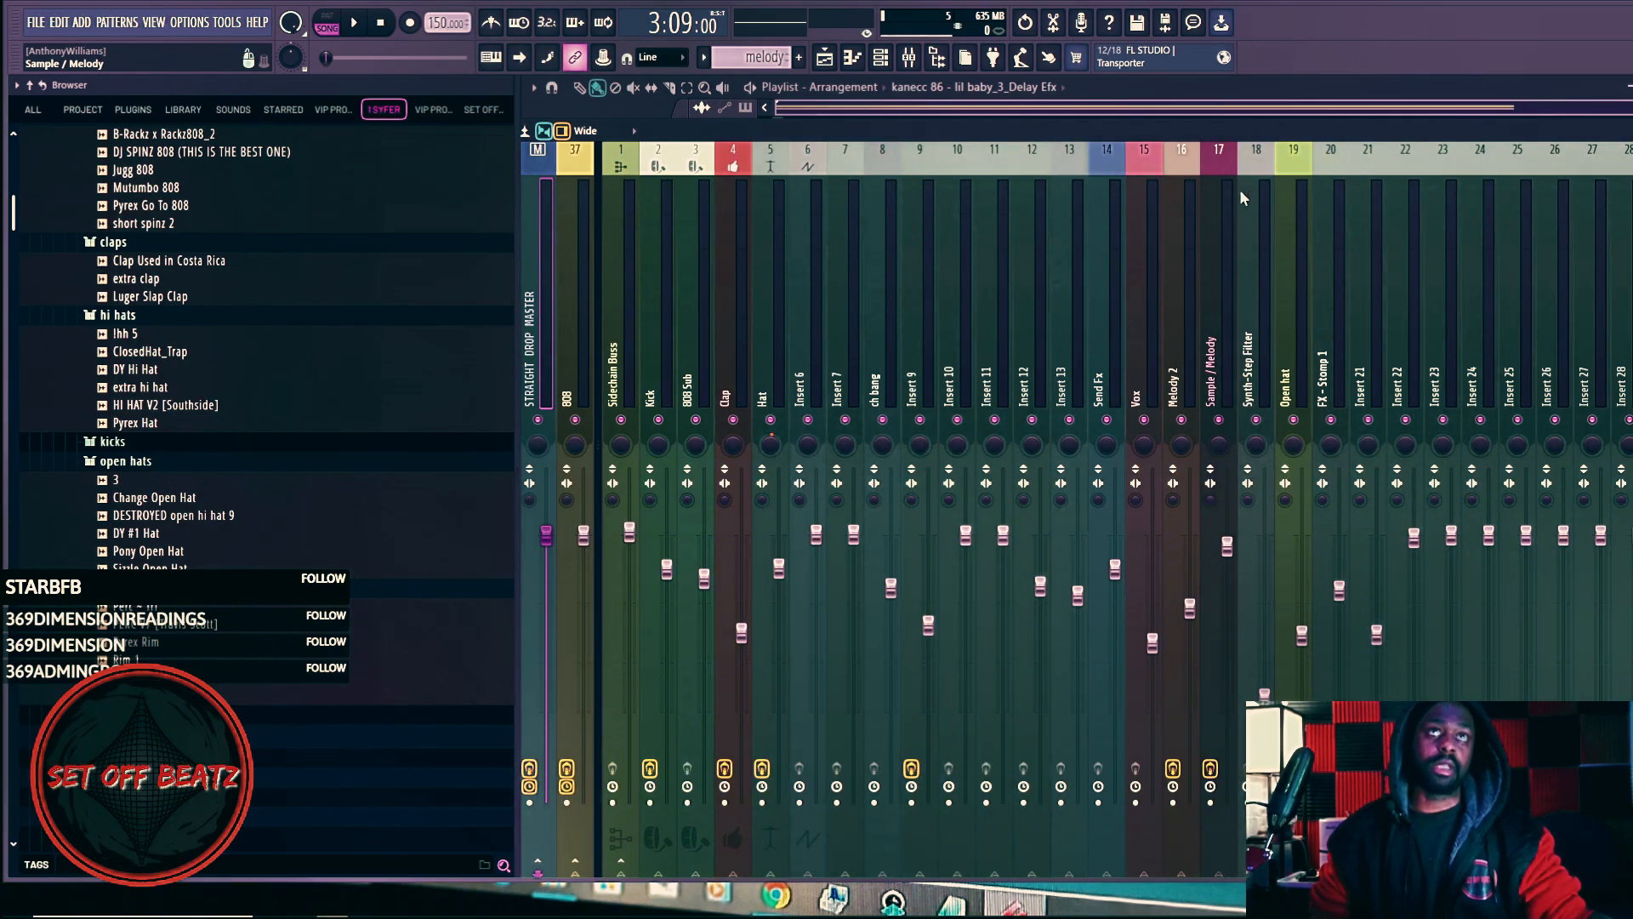
drag(1255, 139, 773, 139)
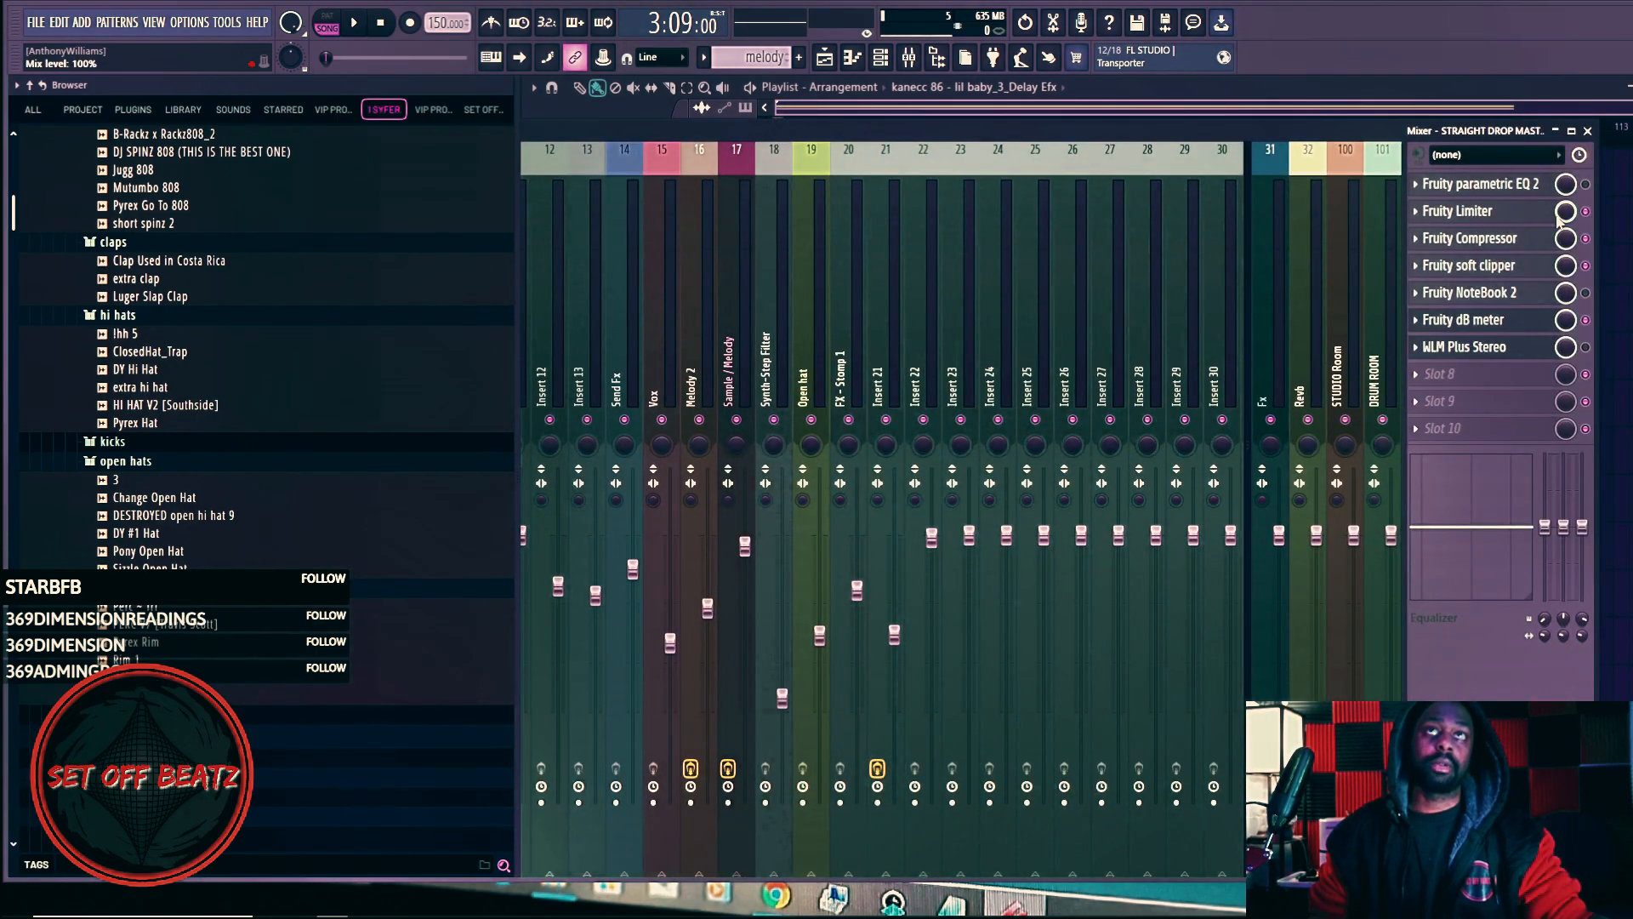
click(738, 248)
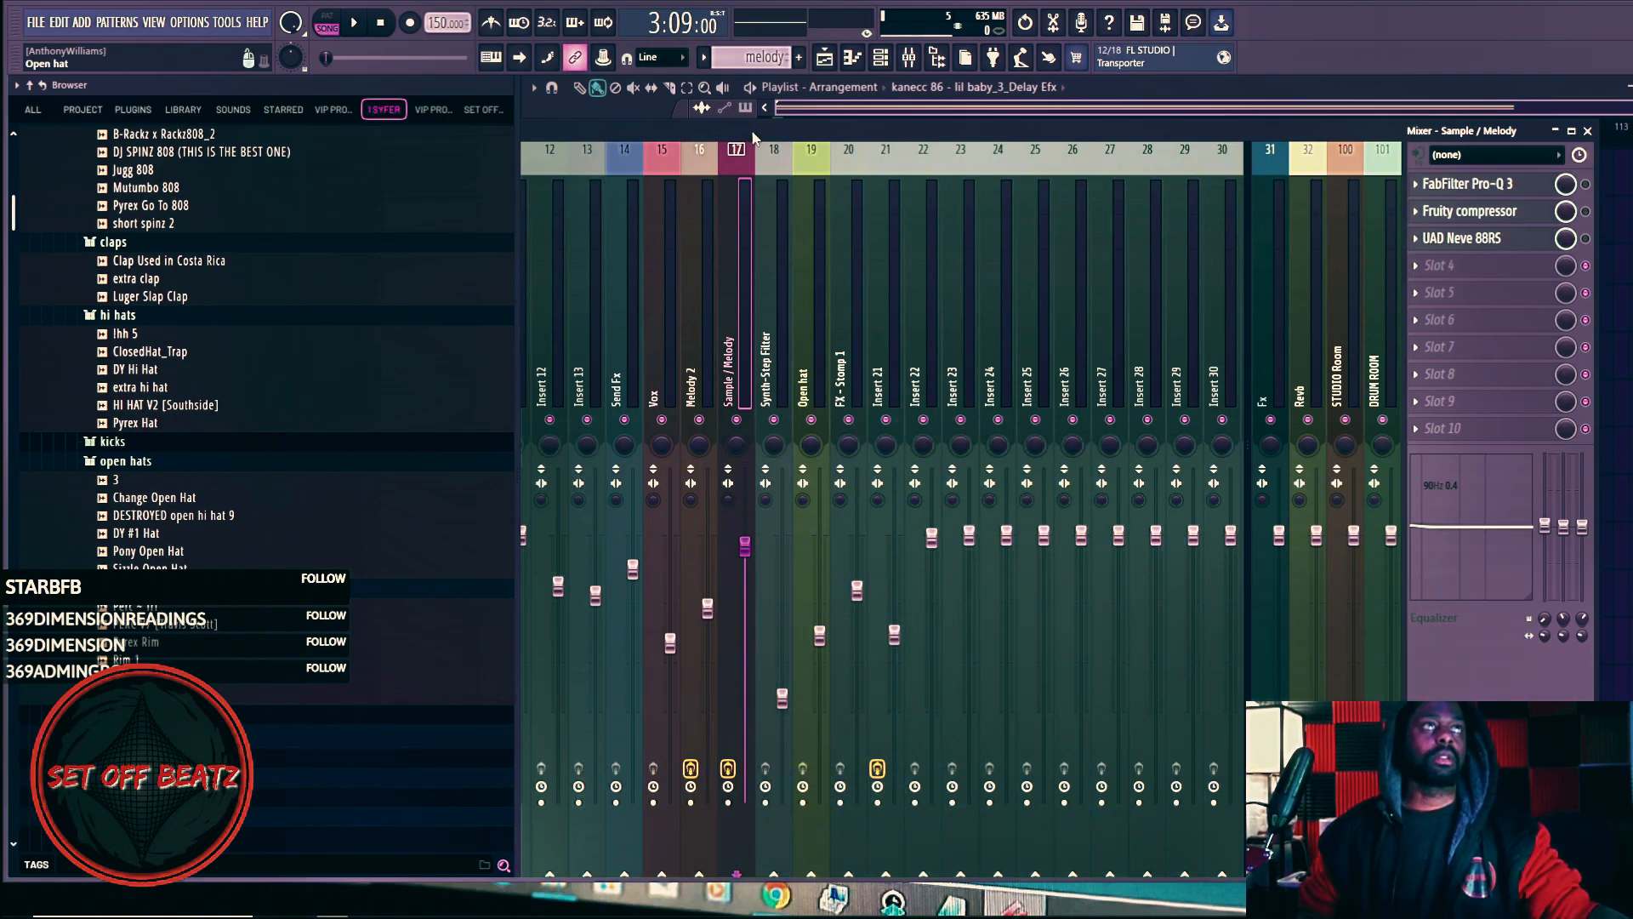
drag(753, 138, 1632, 151)
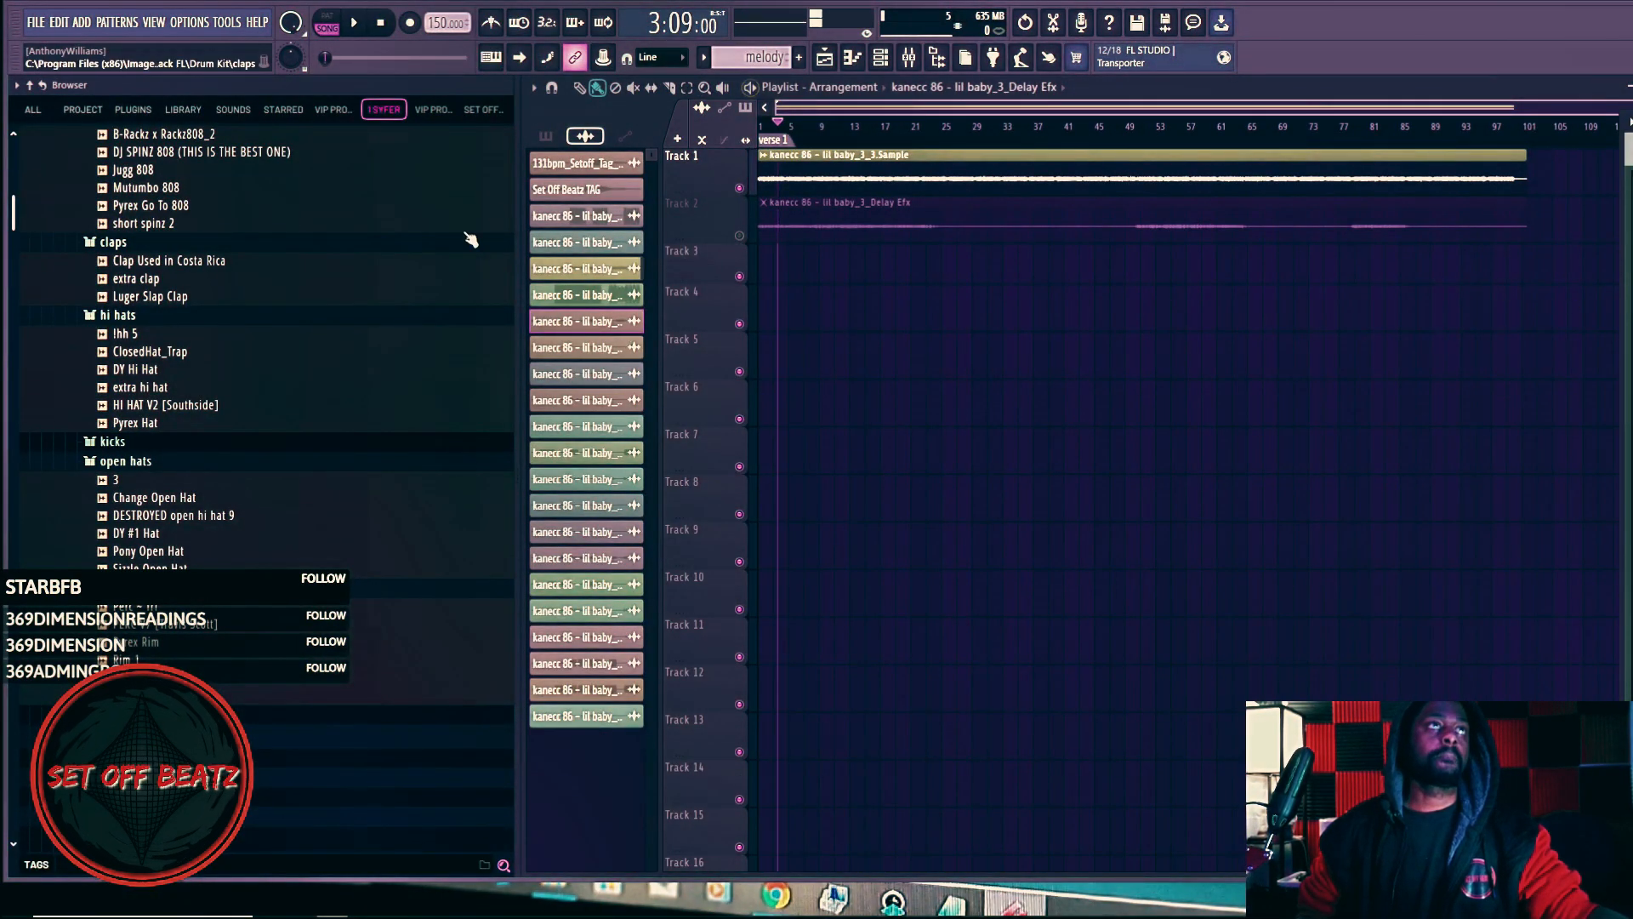
Step: During playback, open the Sample stem's channel settings and route it to mixer track 17, Sample / Melody
key(space)
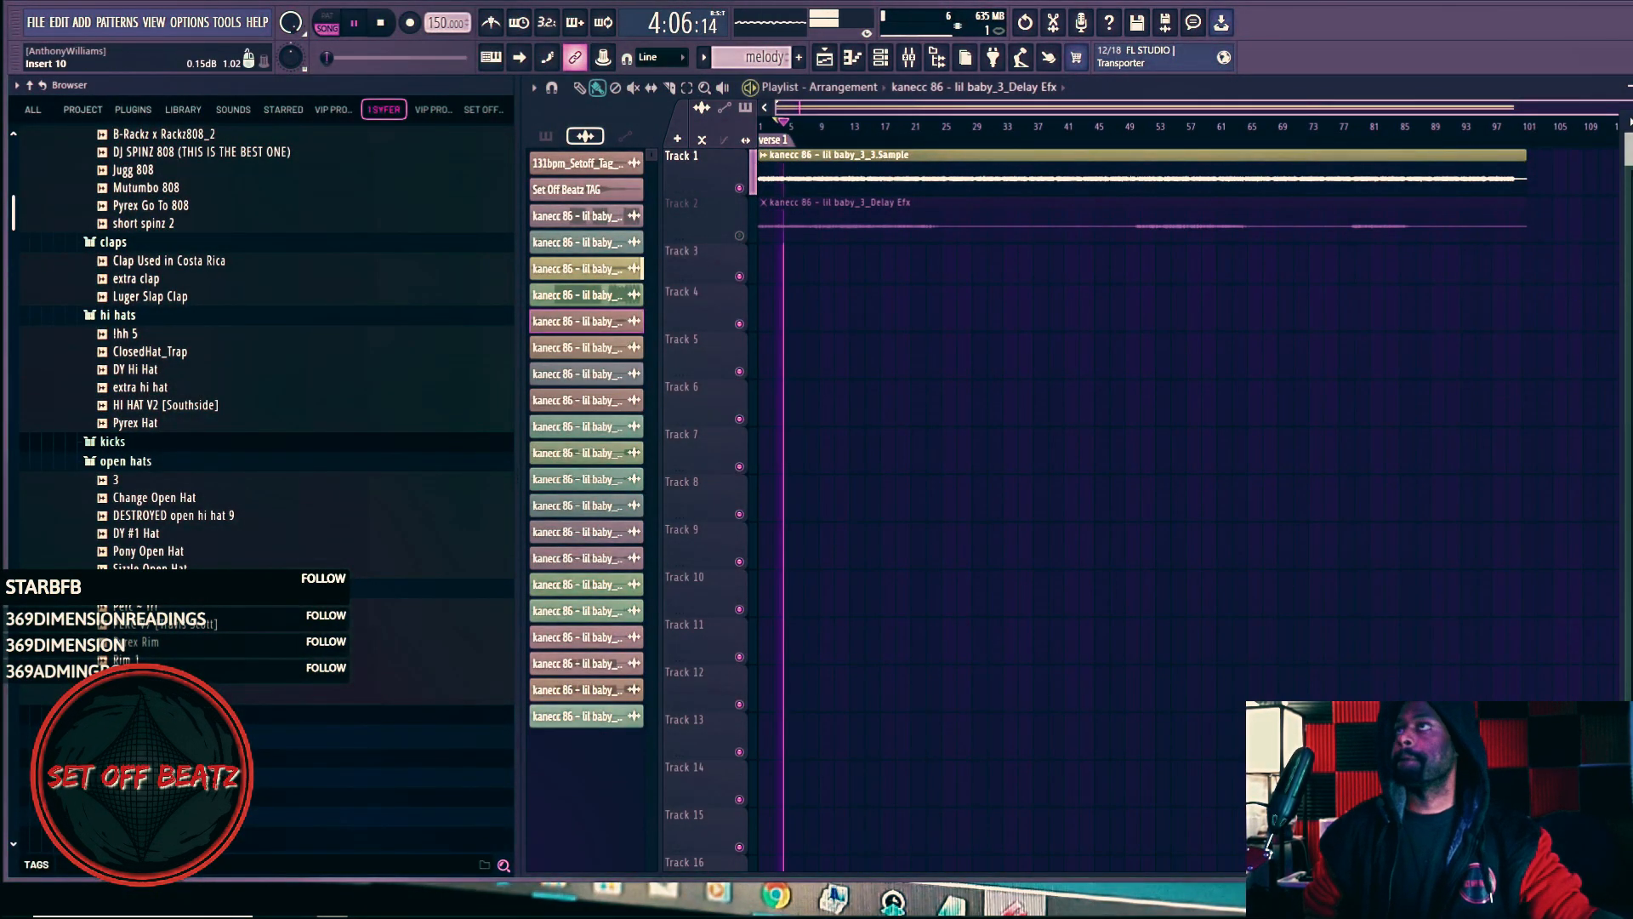
double_click(897, 174)
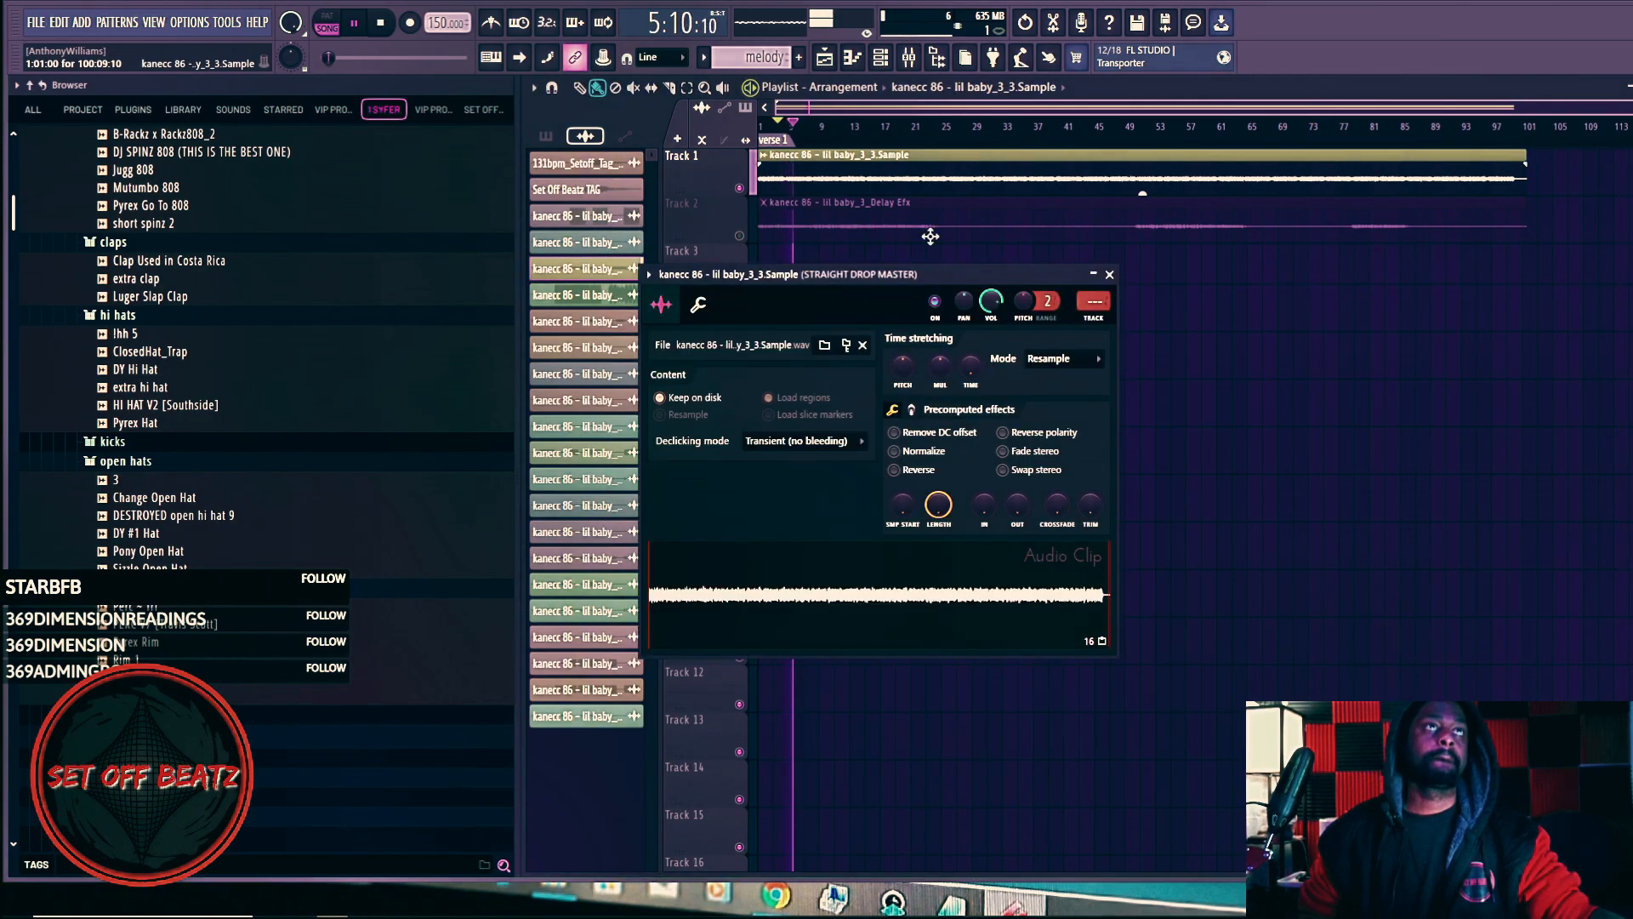
drag(1093, 301, 1093, 291)
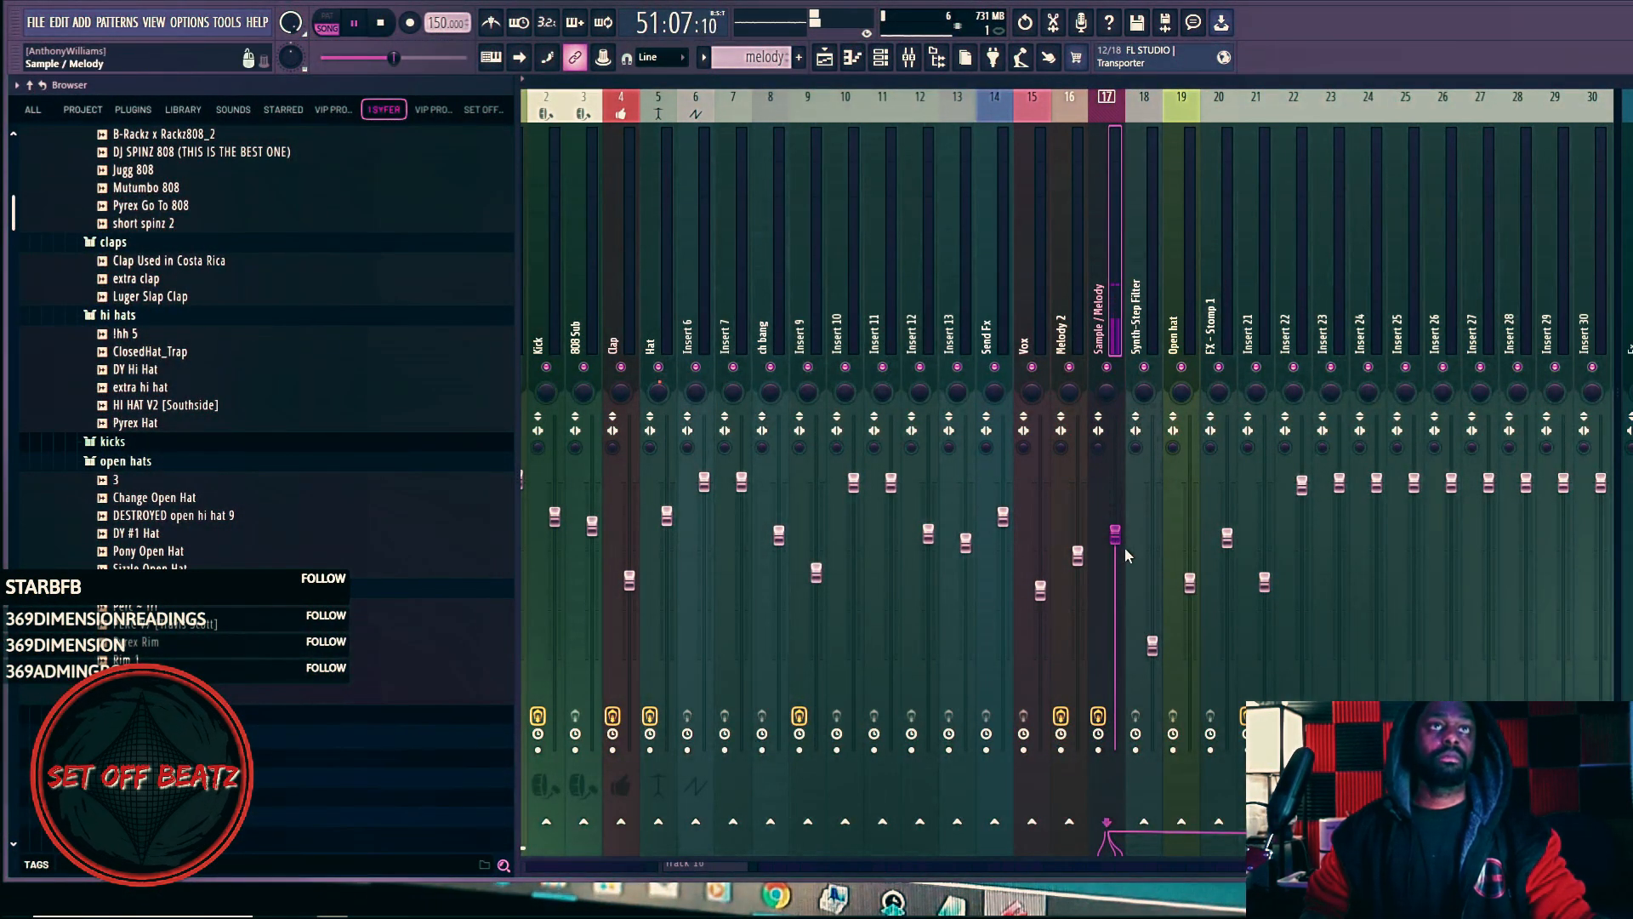
Step: Raise the Sample / Melody mixer fader to about 95% (-1.0 dB)
drag(939, 83, 1133, 111)
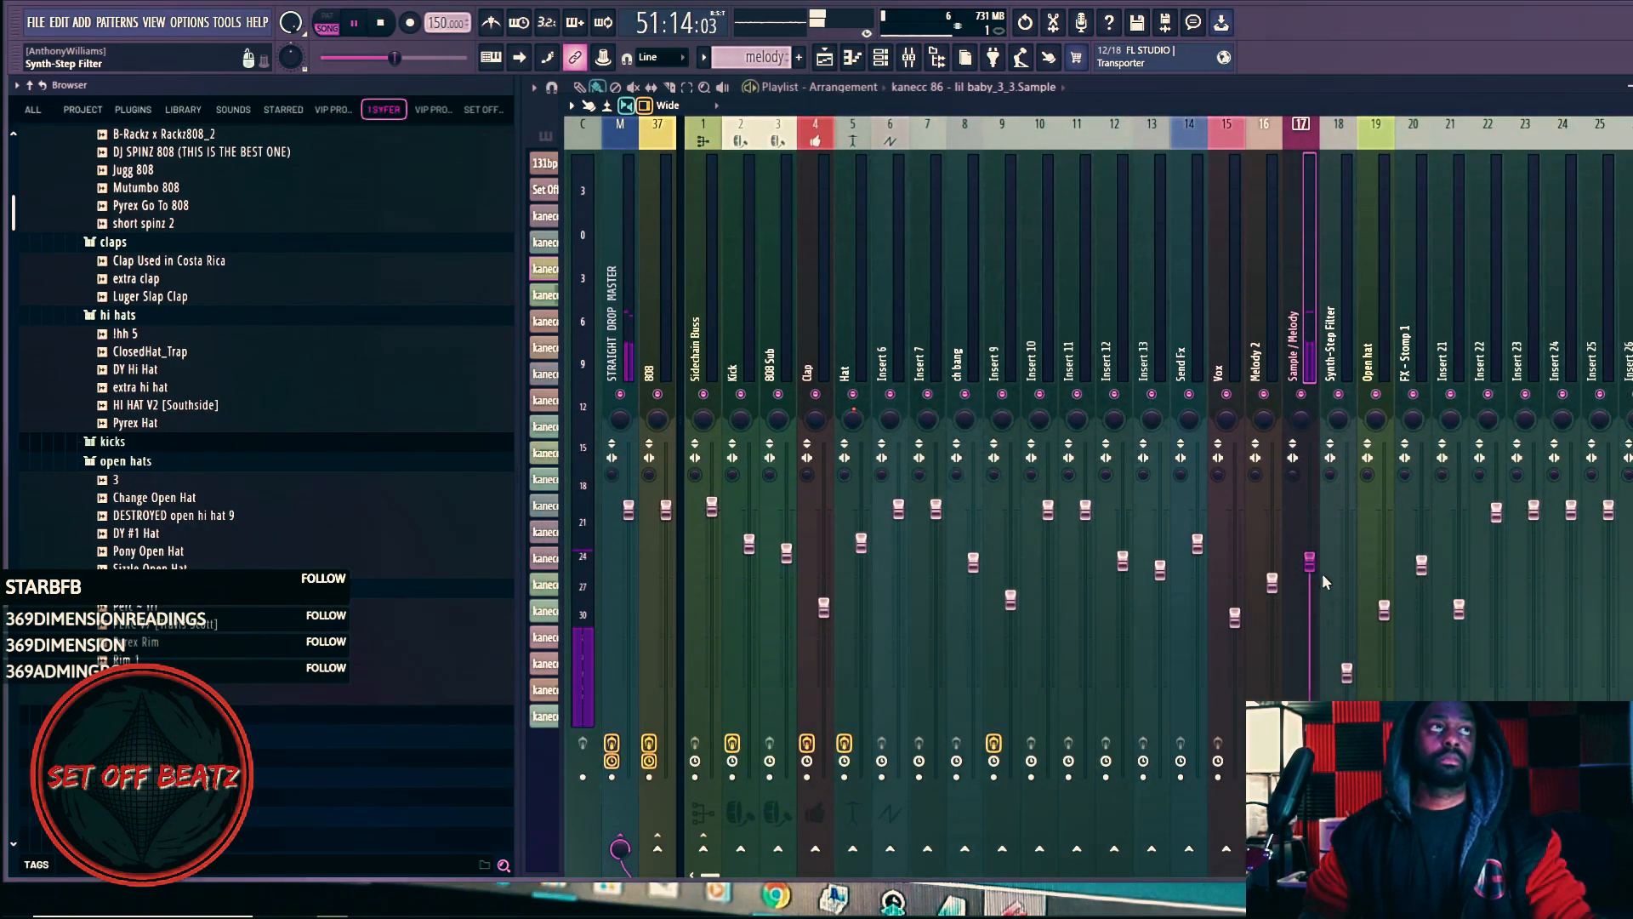
drag(1309, 562, 1309, 548)
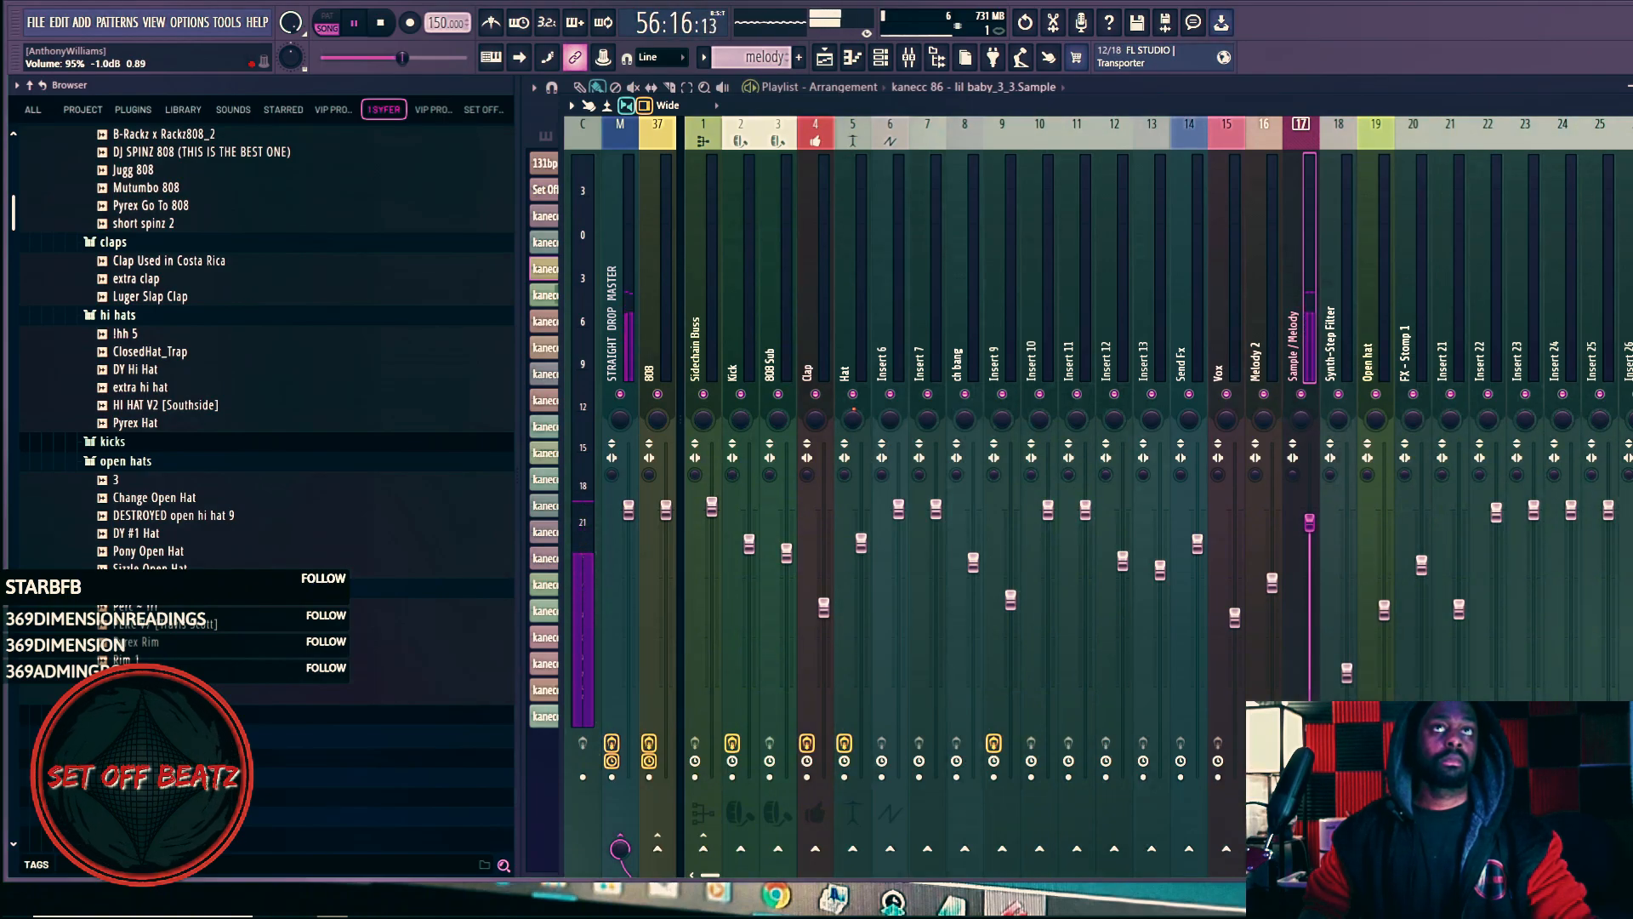
Step: Raise the Sample stem's channel volume to about 90%, and clear the channel and mixer windows from the playlist
drag(1090, 106, 1423, 116)
click(803, 279)
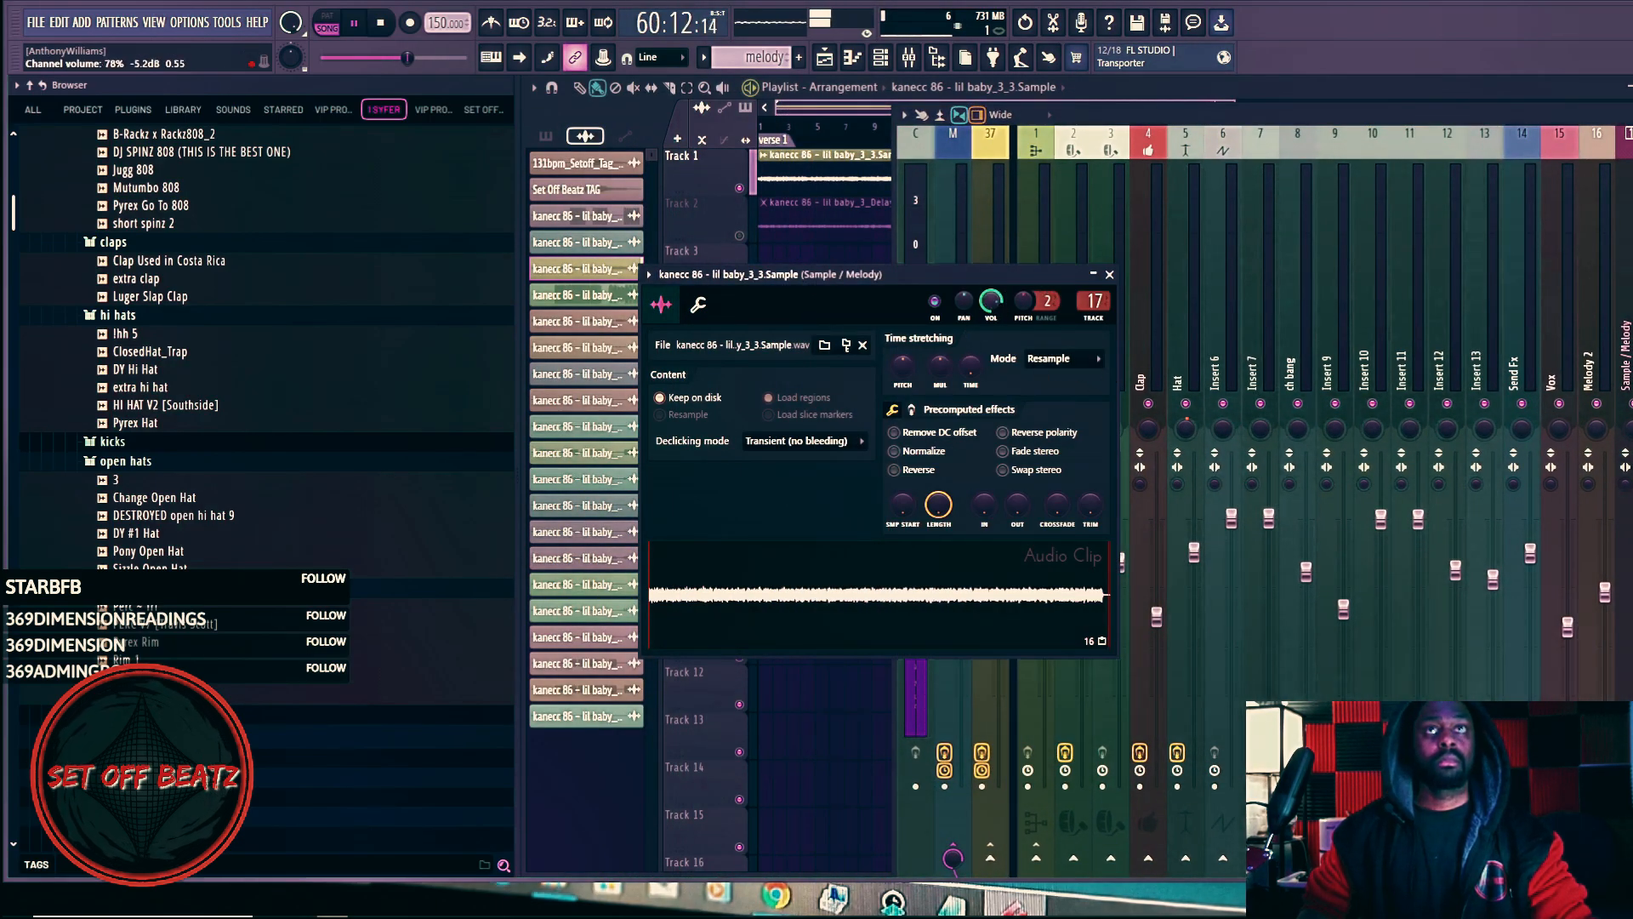
drag(977, 286, 1493, 406)
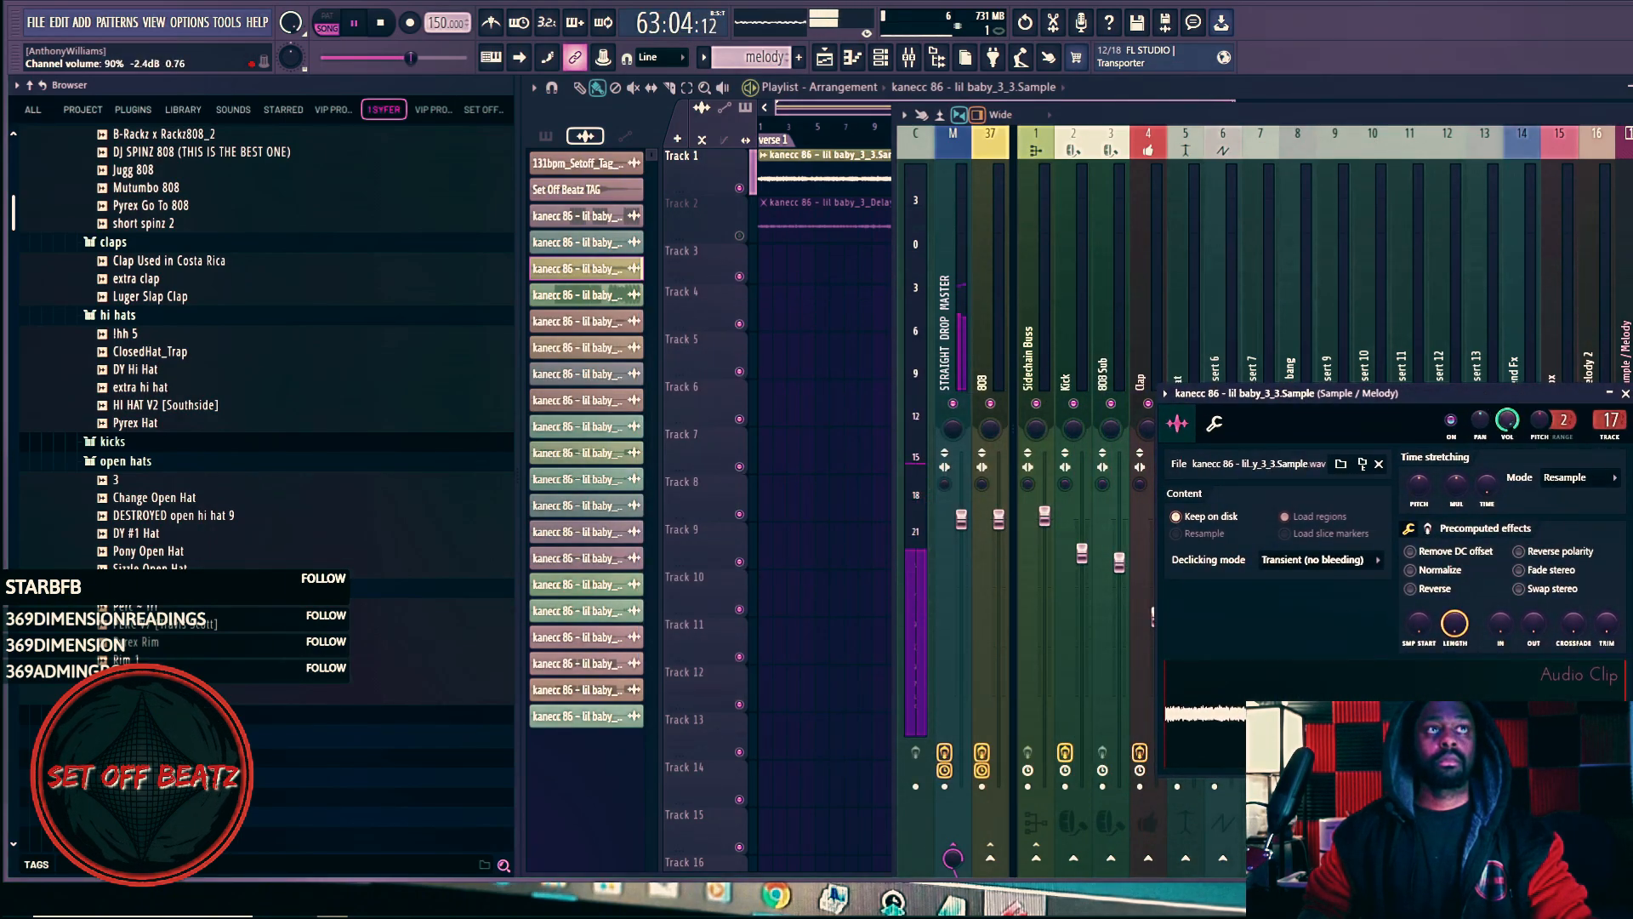
drag(1498, 398, 1629, 374)
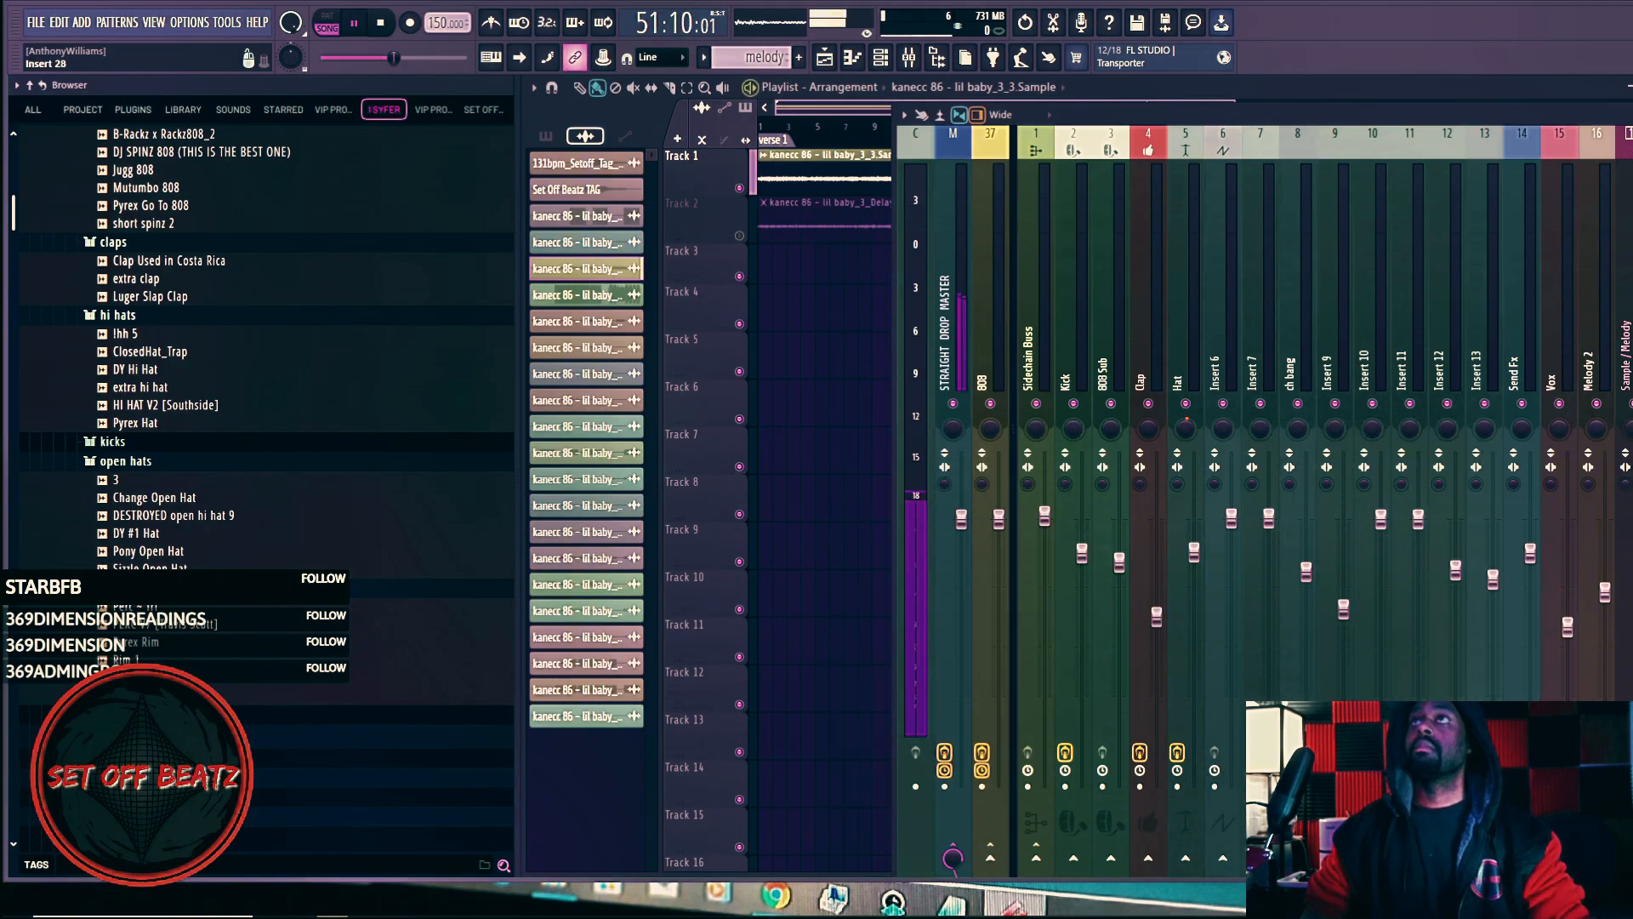
drag(1055, 114, 1632, 83)
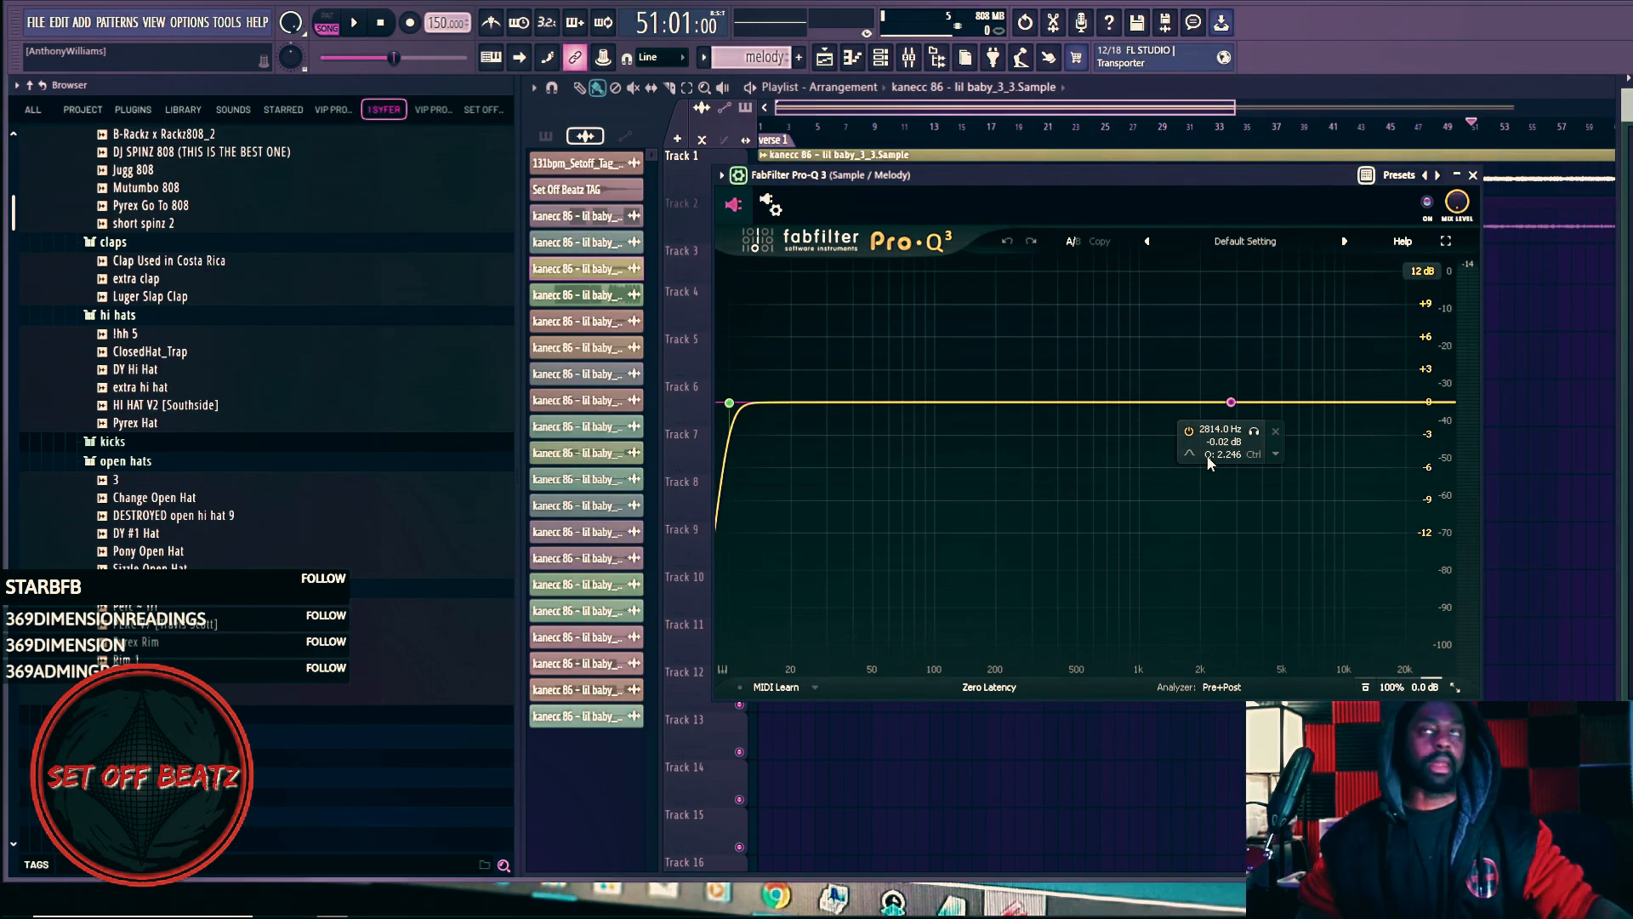
Step: While the sample plays, raise the frequency and lower the Q of the 48 dB/oct low-cut band in FabFilter Pro-Q 3
key(space)
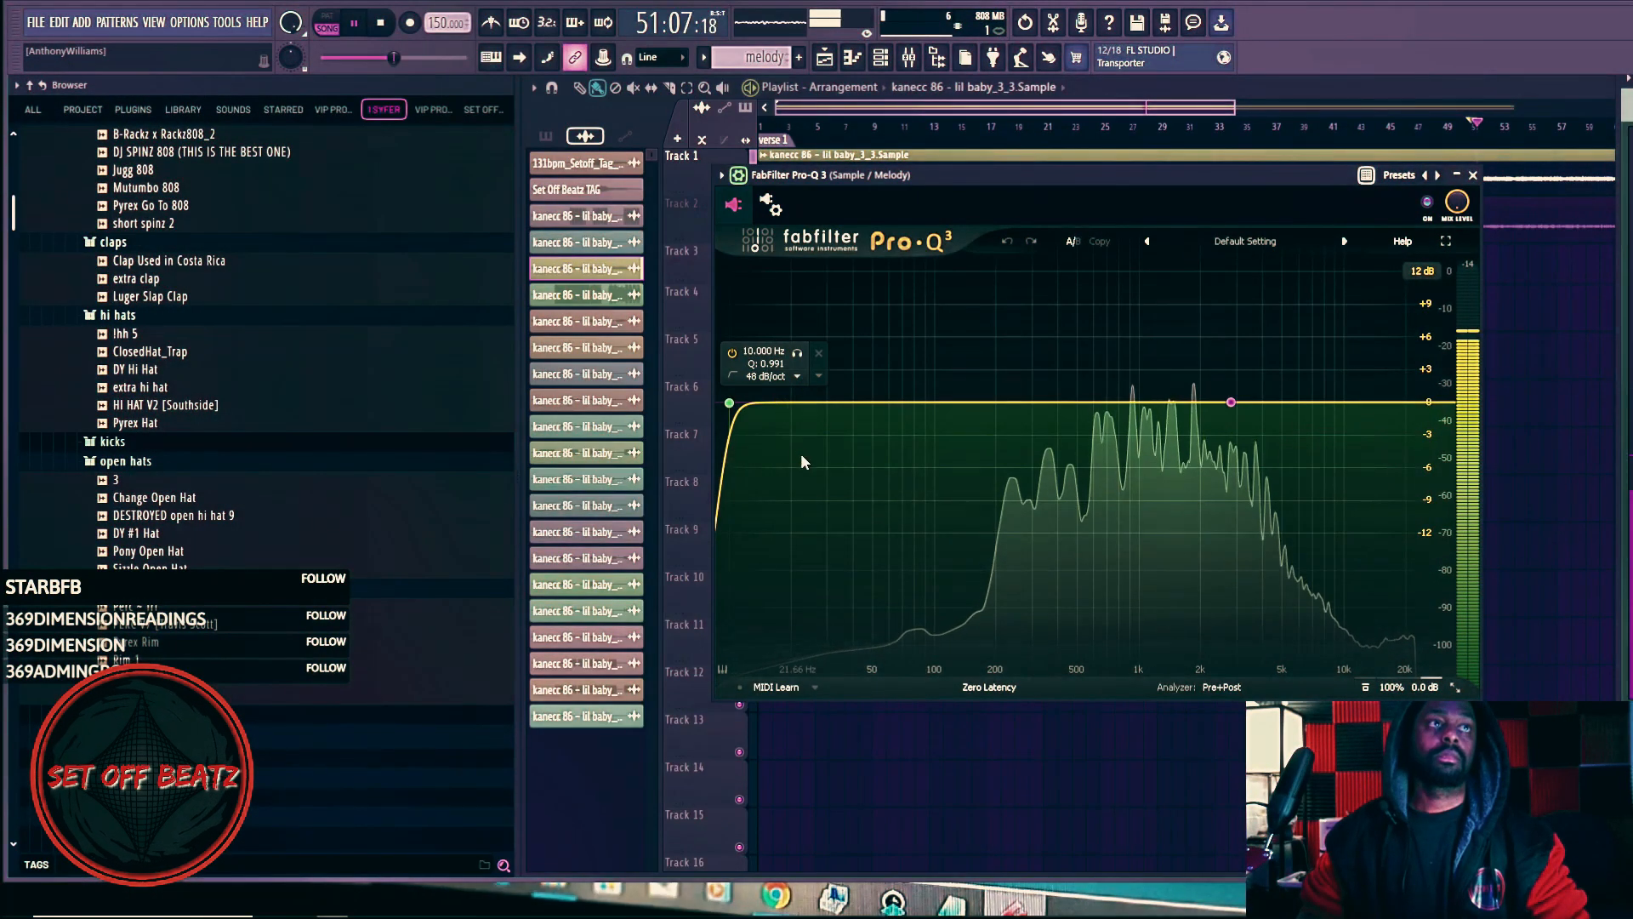
drag(744, 407, 864, 463)
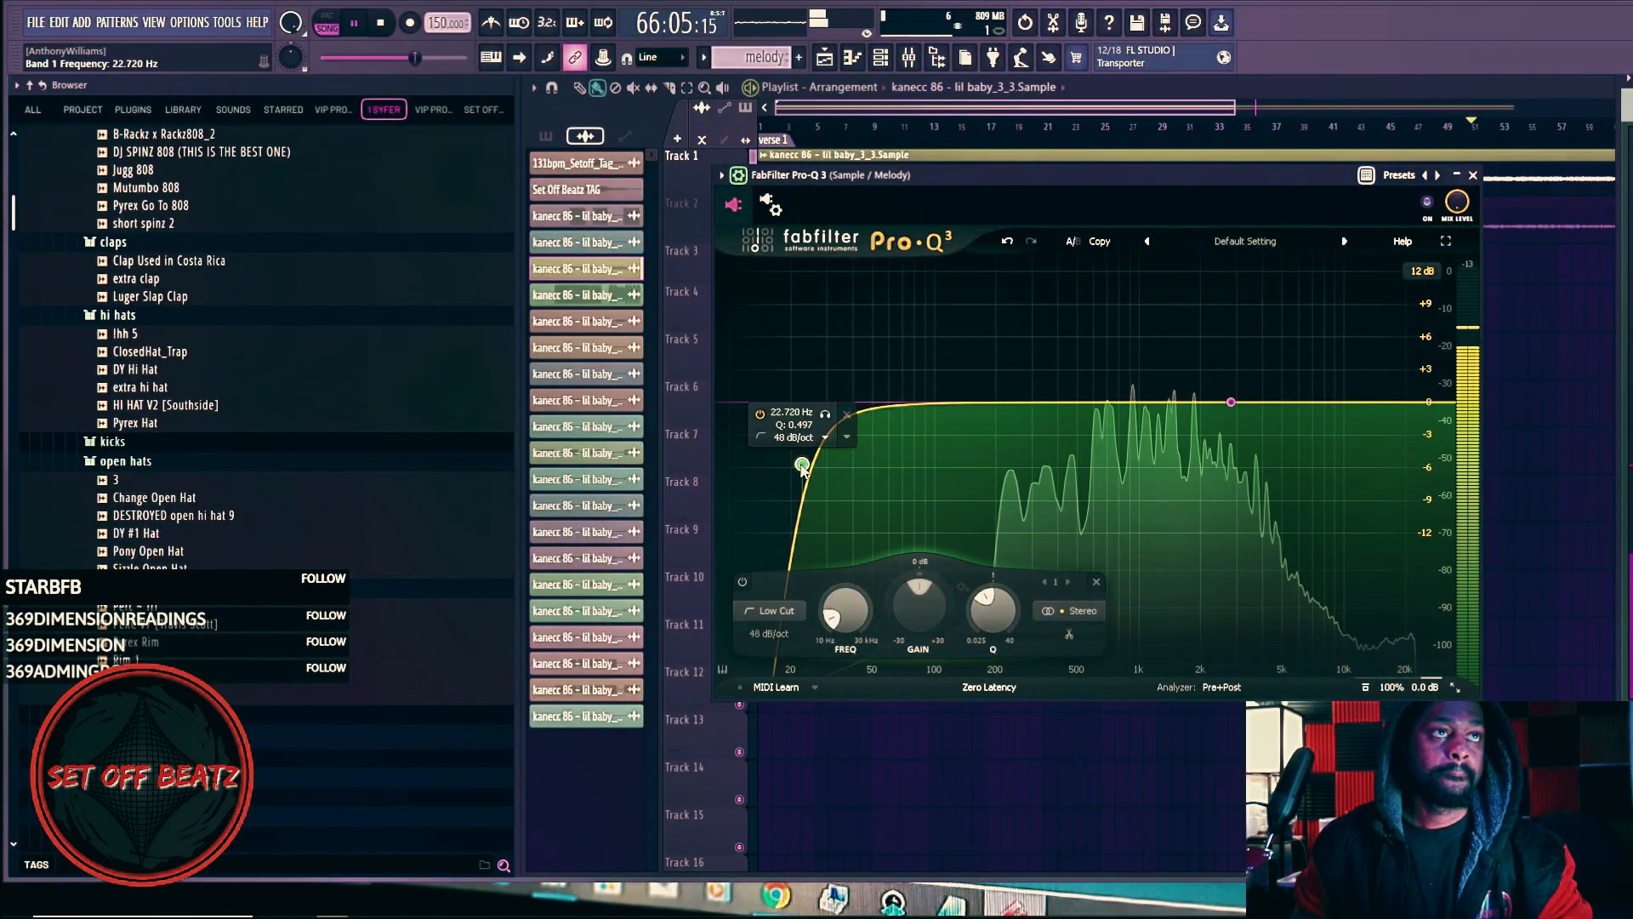
drag(788, 466, 859, 461)
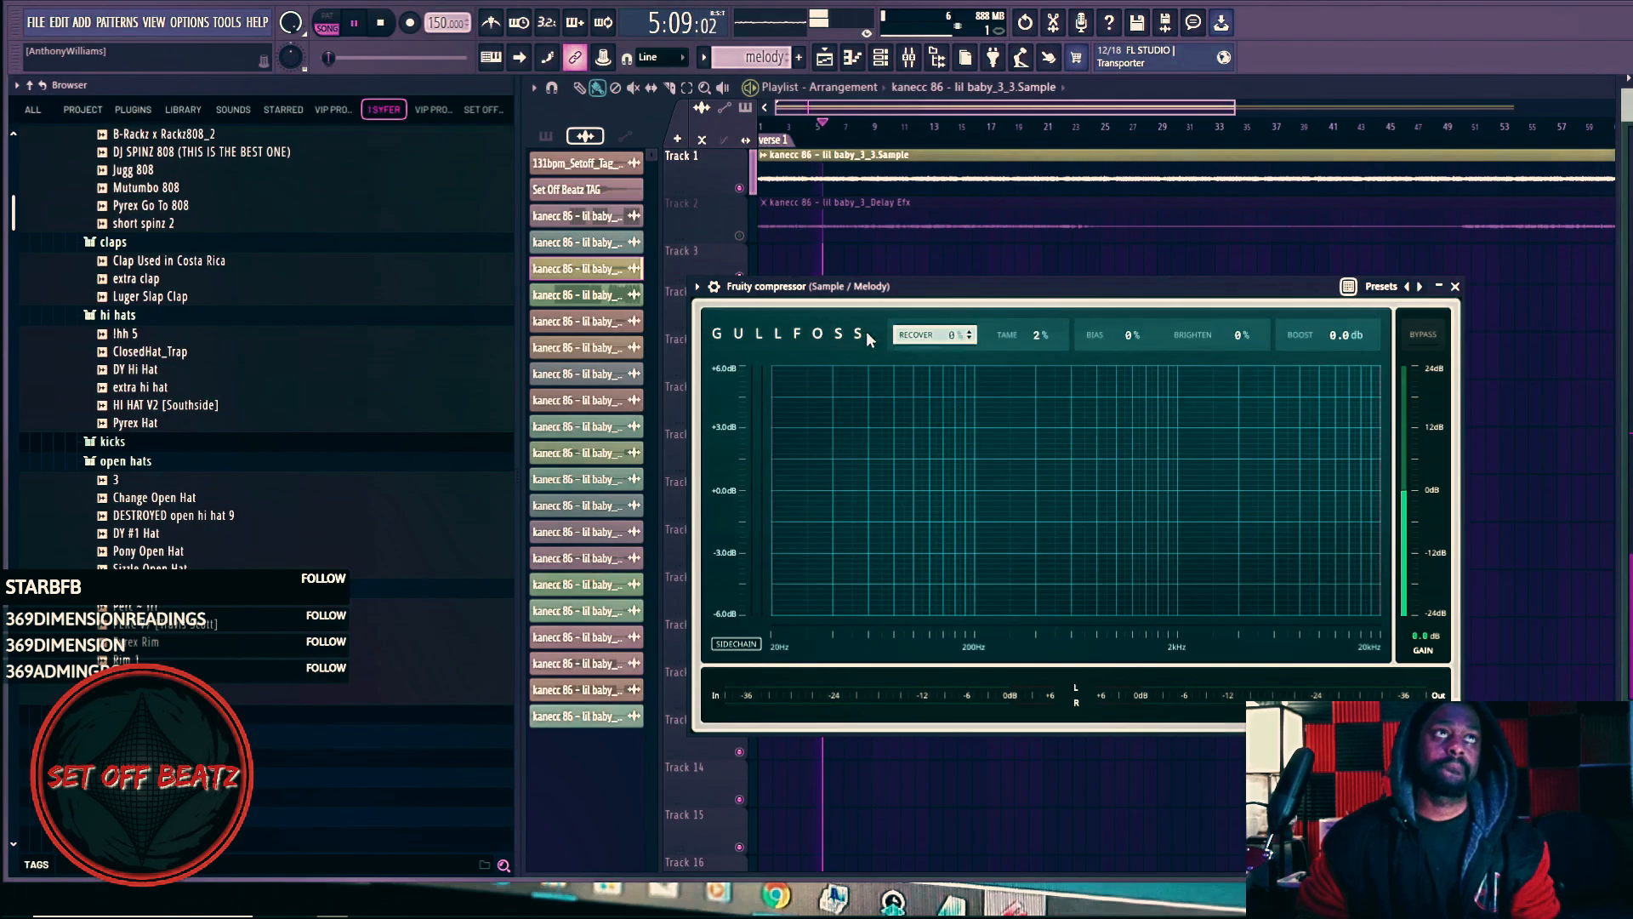
Step: Show the plugin wrapper's on/off and mix level controls above Gullfoss on the Sample / Melody track
click(697, 288)
click(728, 288)
click(715, 288)
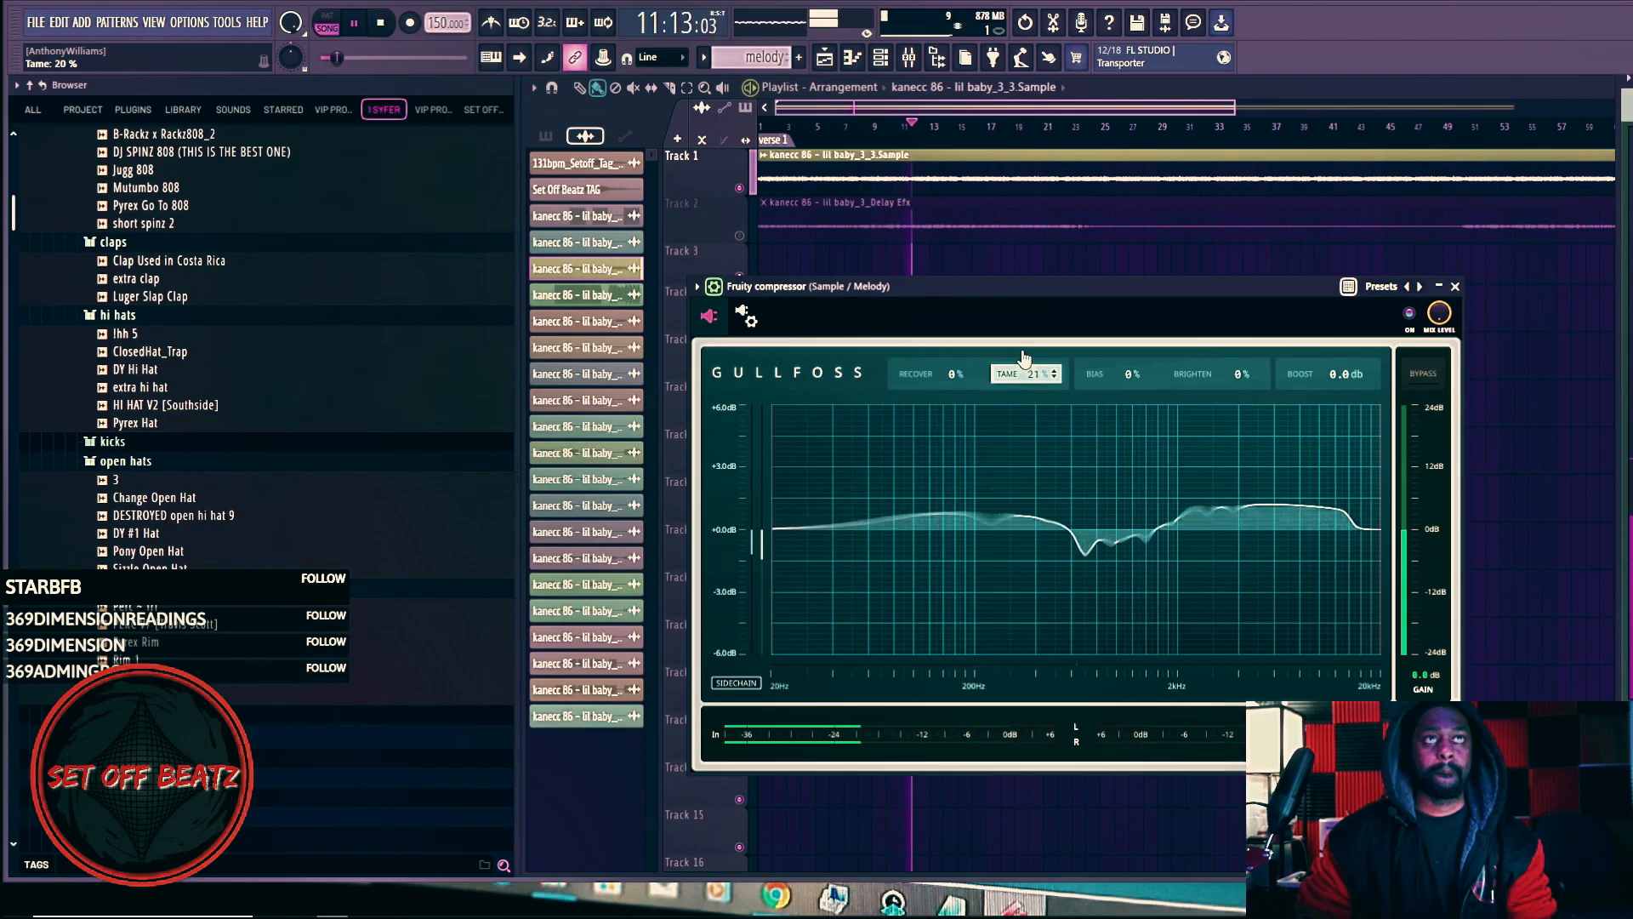
Step: Set Gullfoss's Tame to 30% and Brighten to 8%, and replay the sample from the start
scroll(1024, 356, up, 1)
drag(1027, 351, 1038, 346)
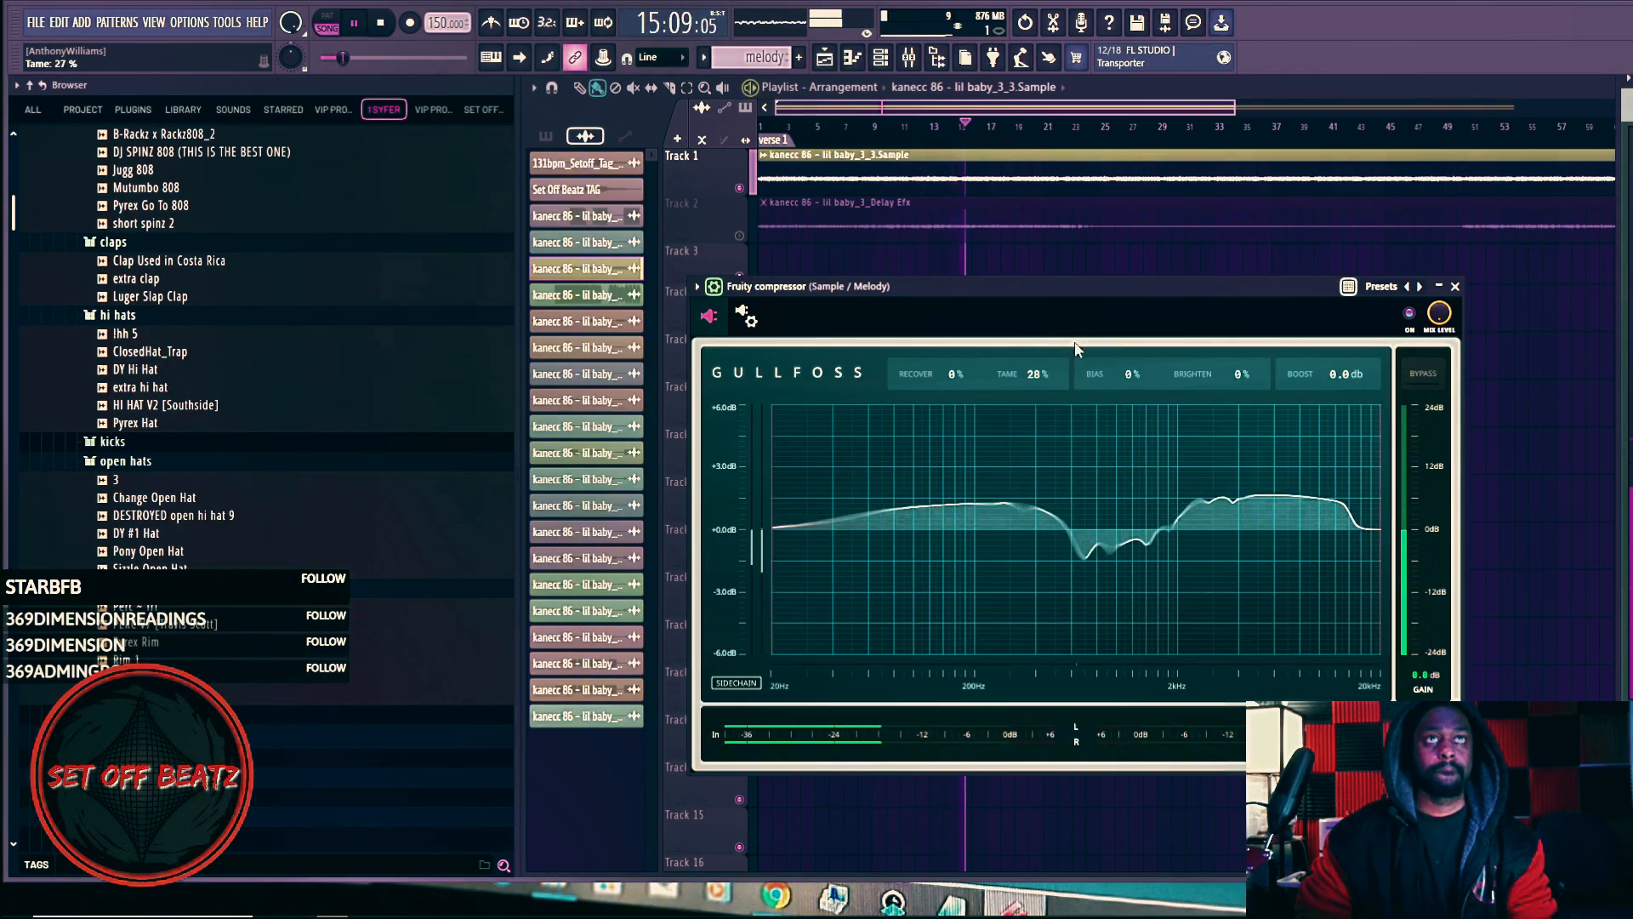
drag(1232, 386, 1223, 377)
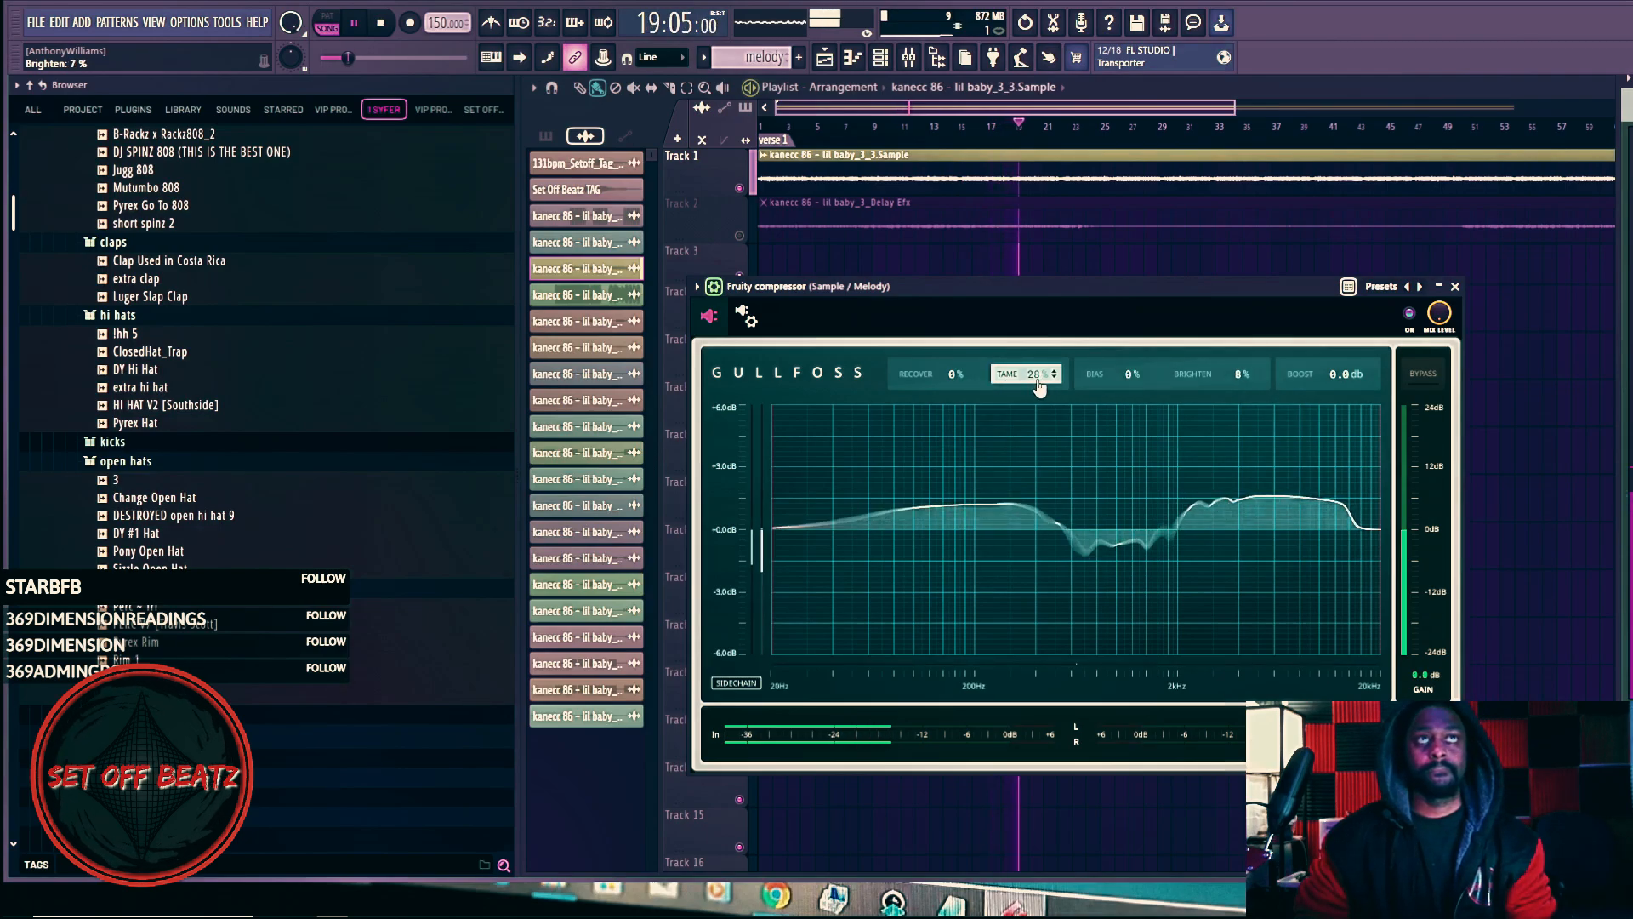
drag(1021, 387, 1021, 381)
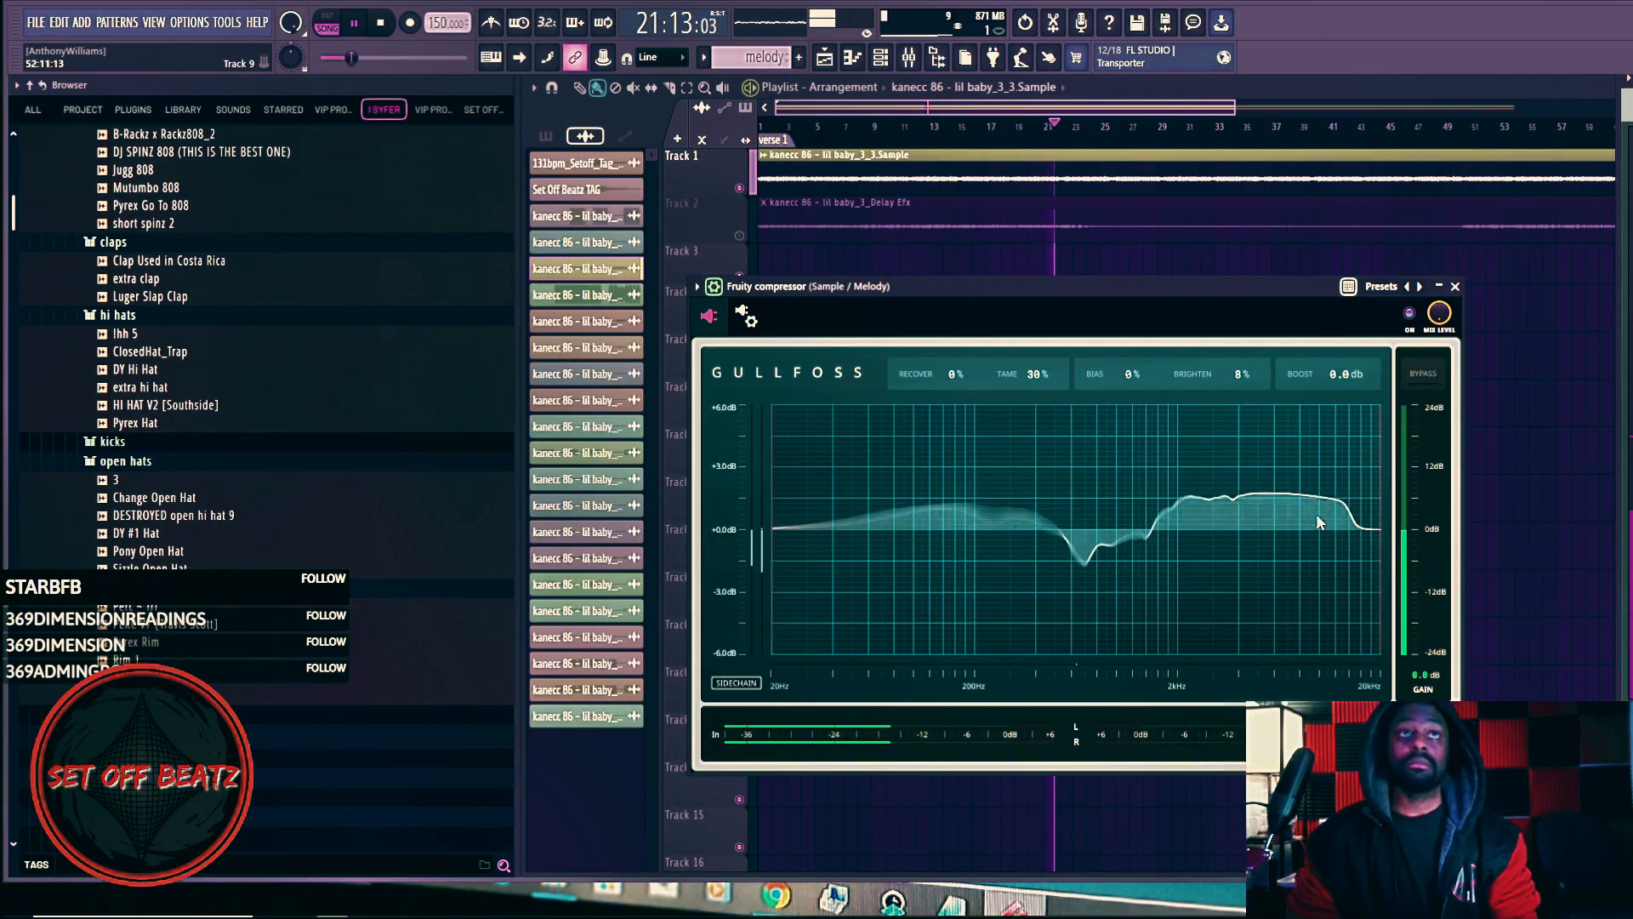
key(space)
key(space)
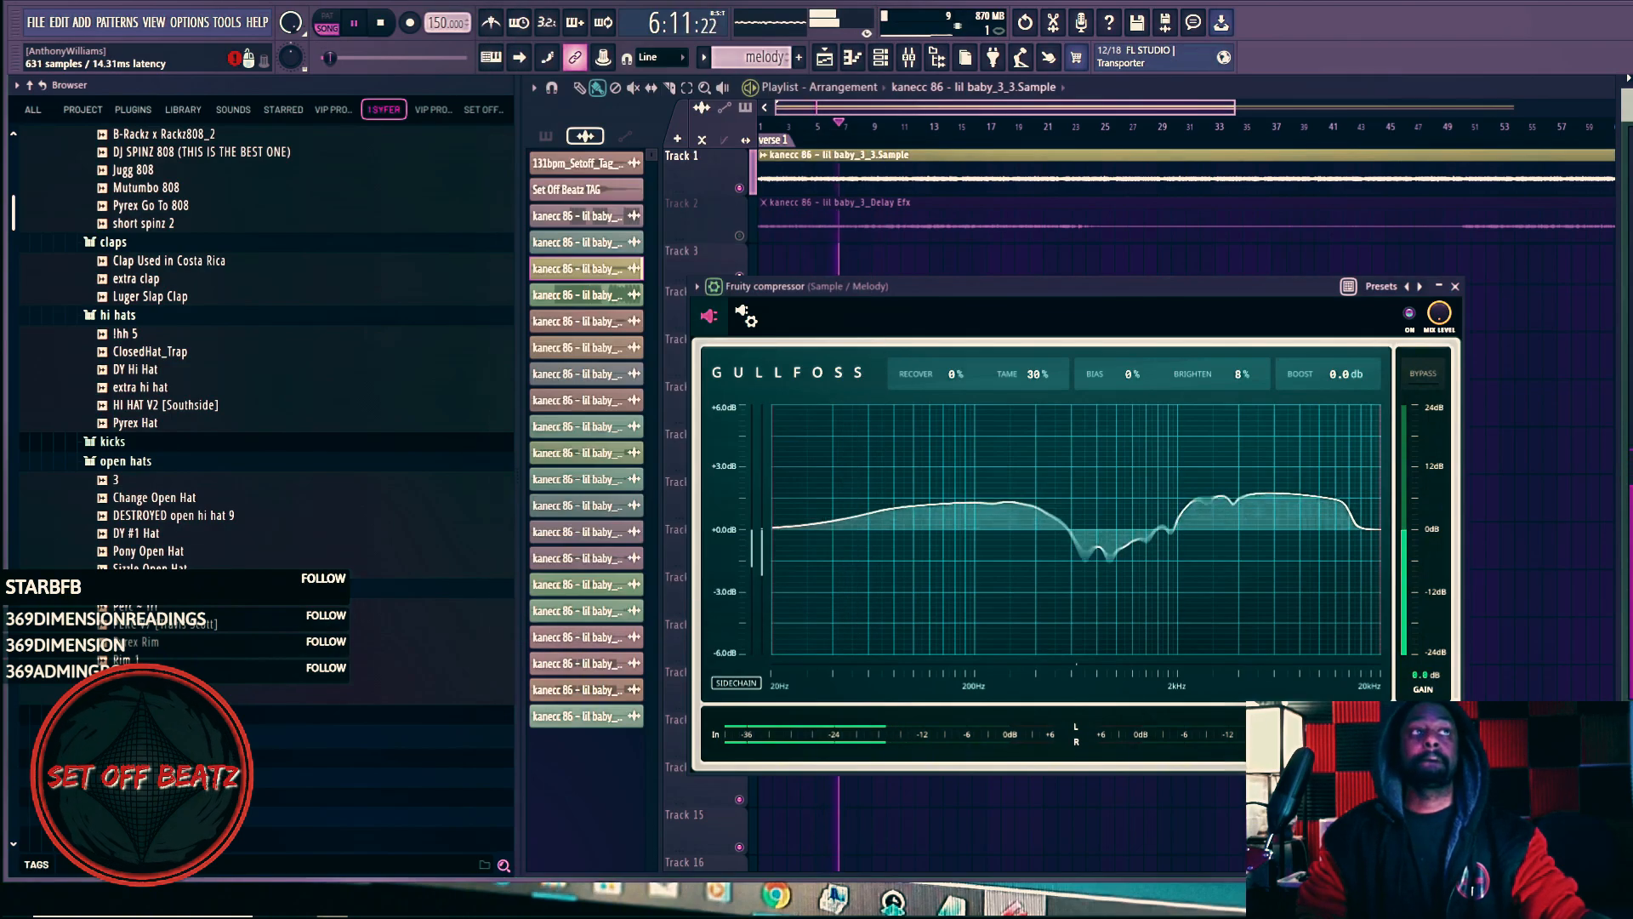
Step: Bring the UAD Neve 88RS on the Sample / Melody track into view, examine it, and move it aside
drag(630, 10, 947, 184)
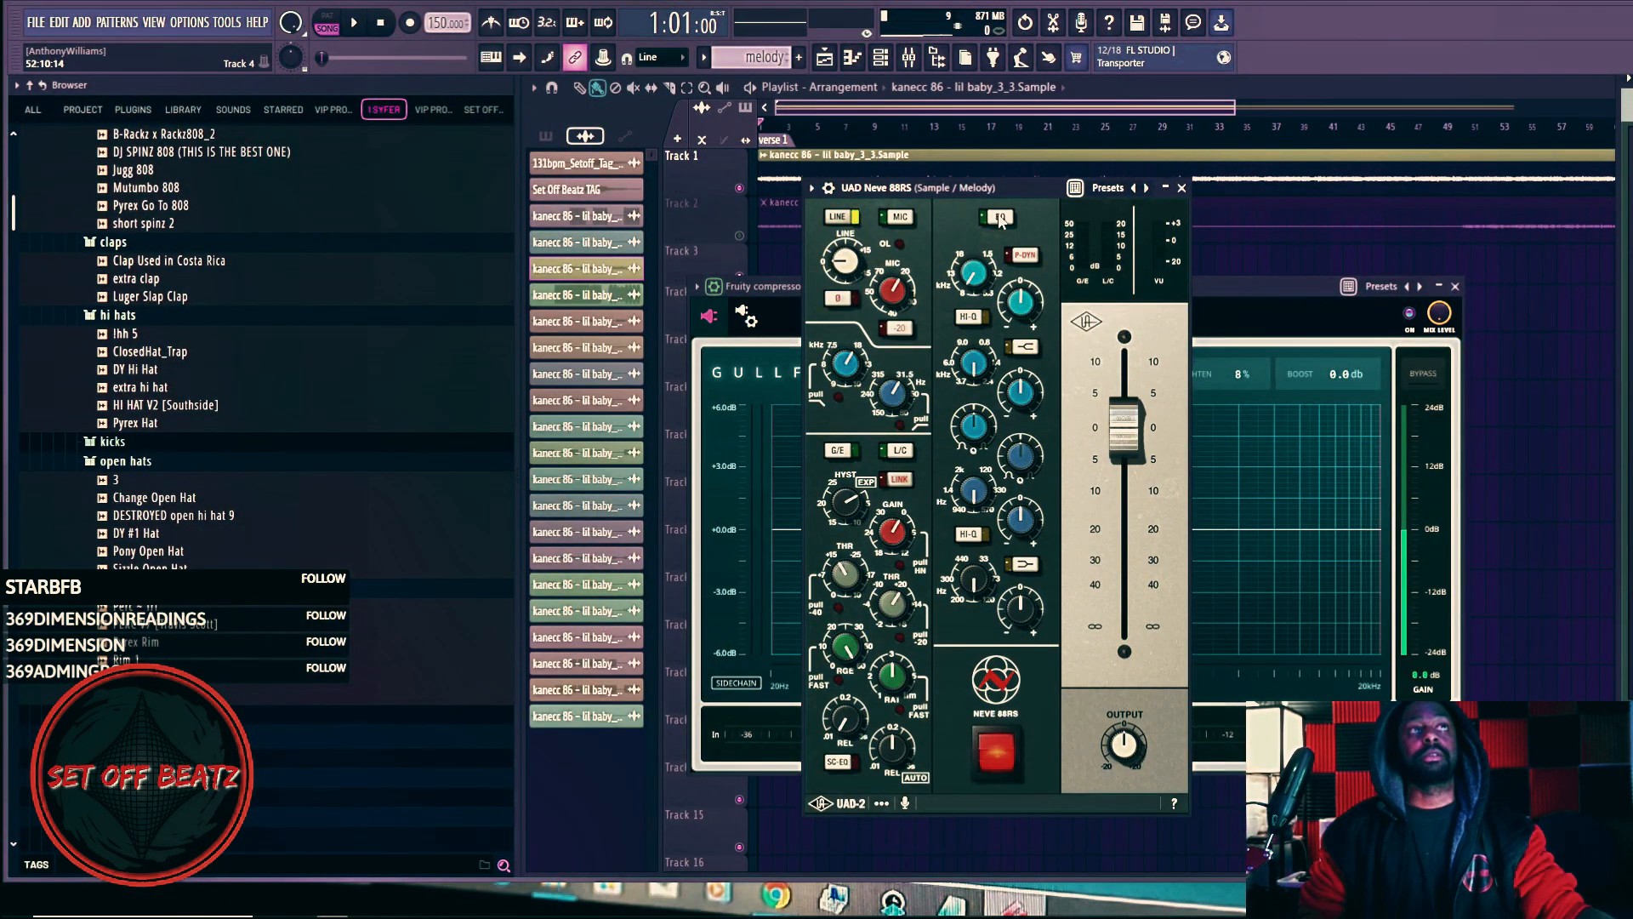
drag(982, 198, 1629, 227)
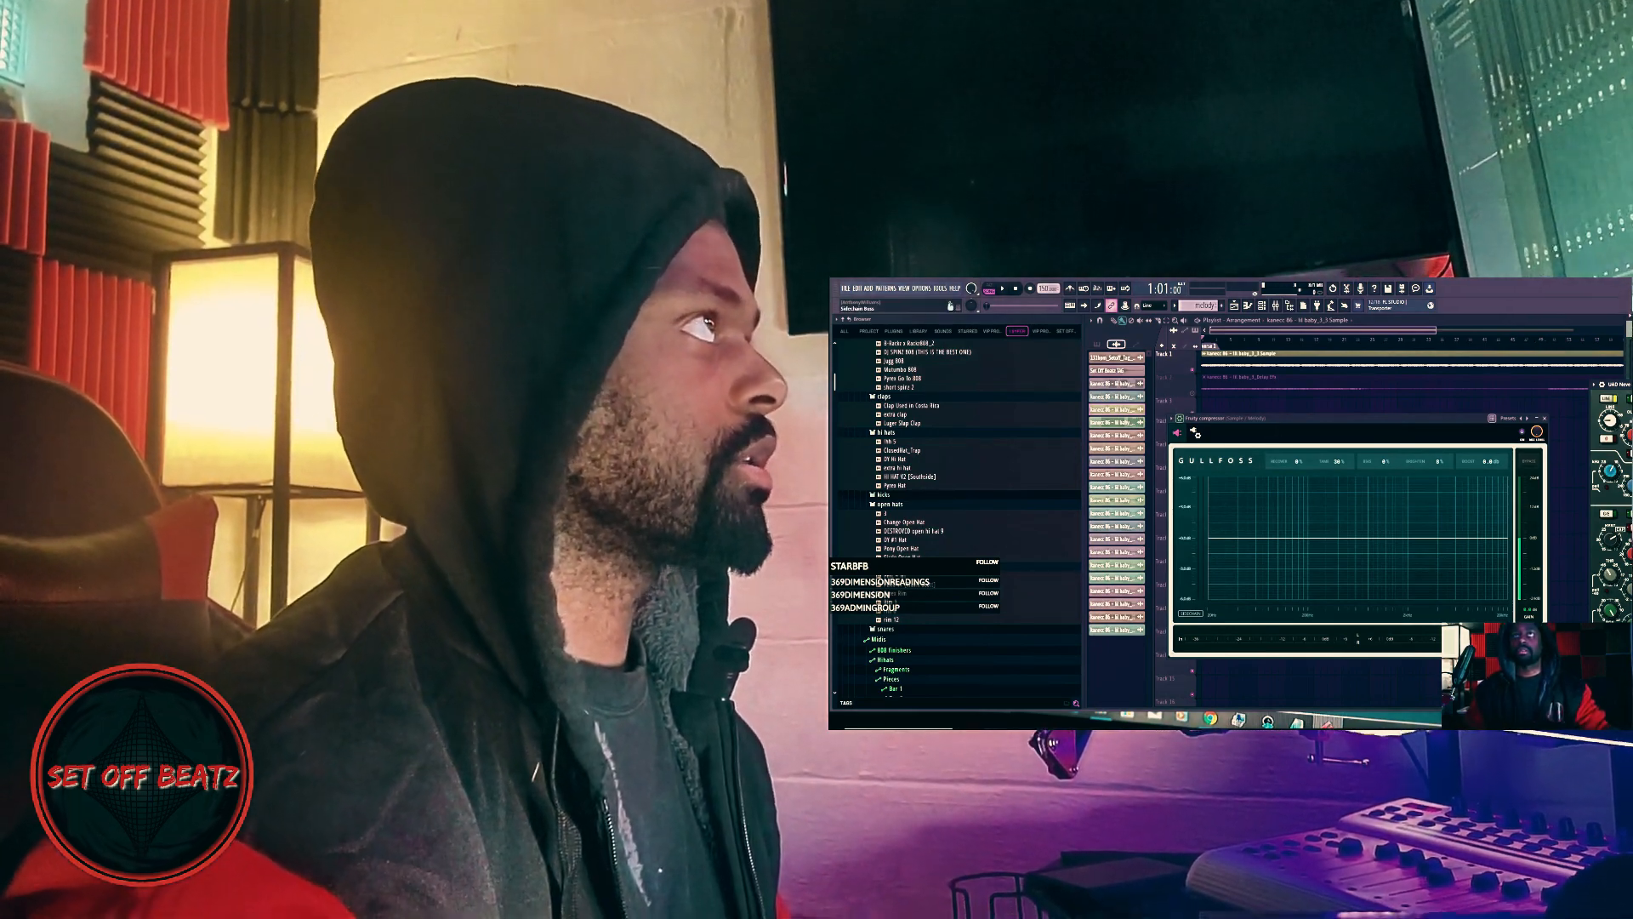
Step: Switch the EQ section of the UAD Neve 88RS on the Sample / Melody track and replay the sample from the start
drag(1631, 386, 1515, 384)
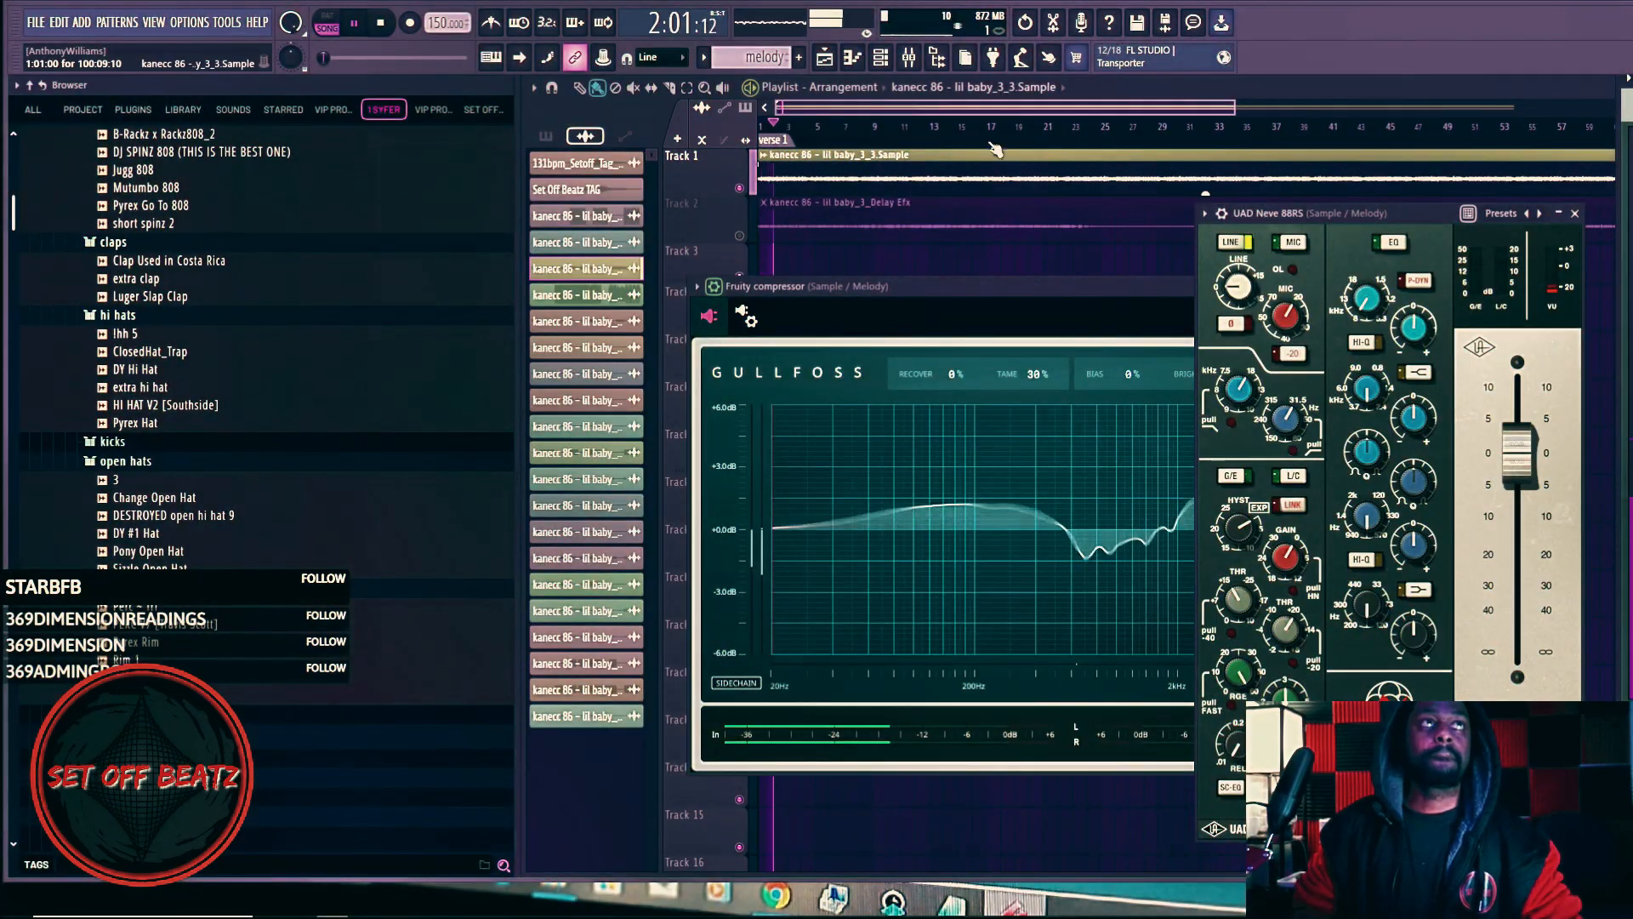
click(1395, 251)
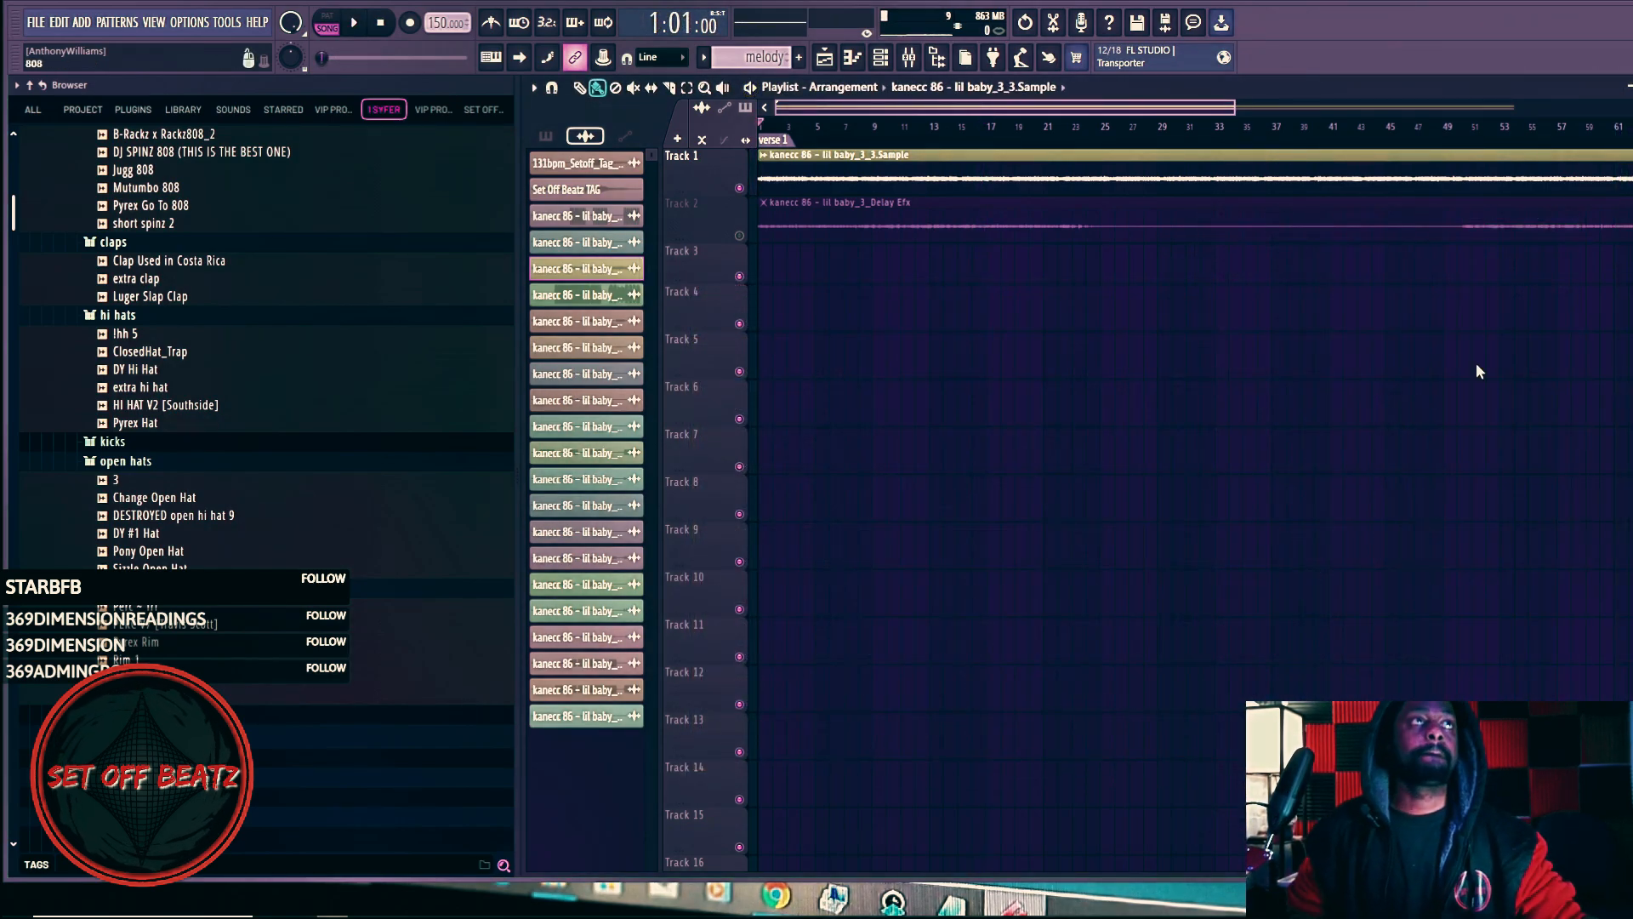
key(space)
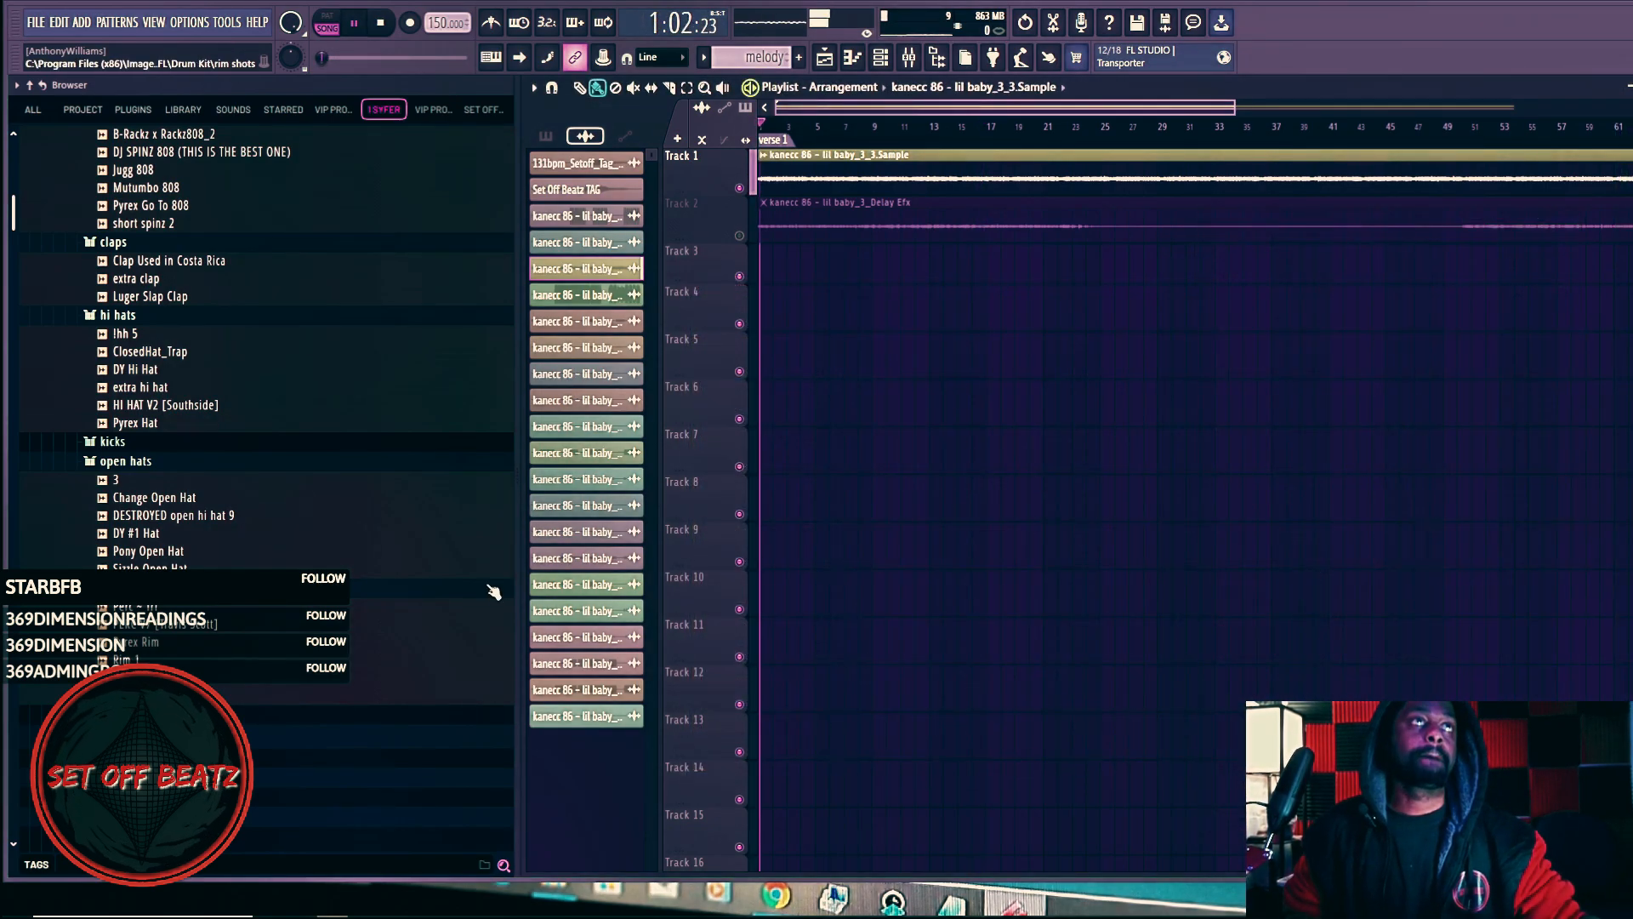
Step: Unmute Track 2 and route its Delay Efx clip to the Vox mixer track
click(740, 236)
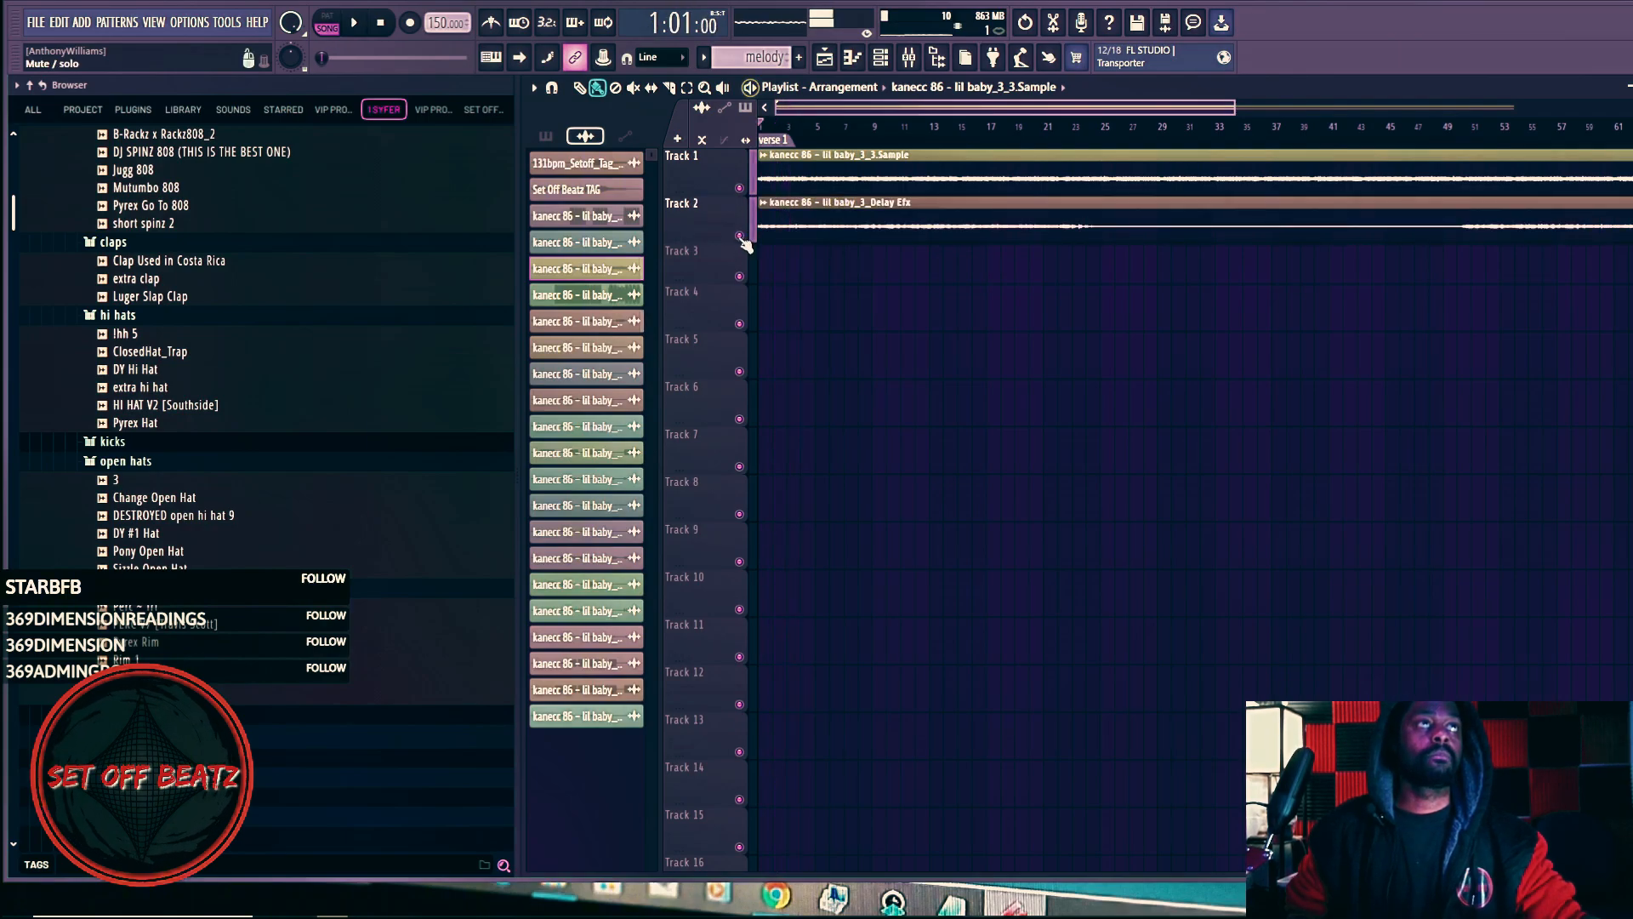
double_click(813, 205)
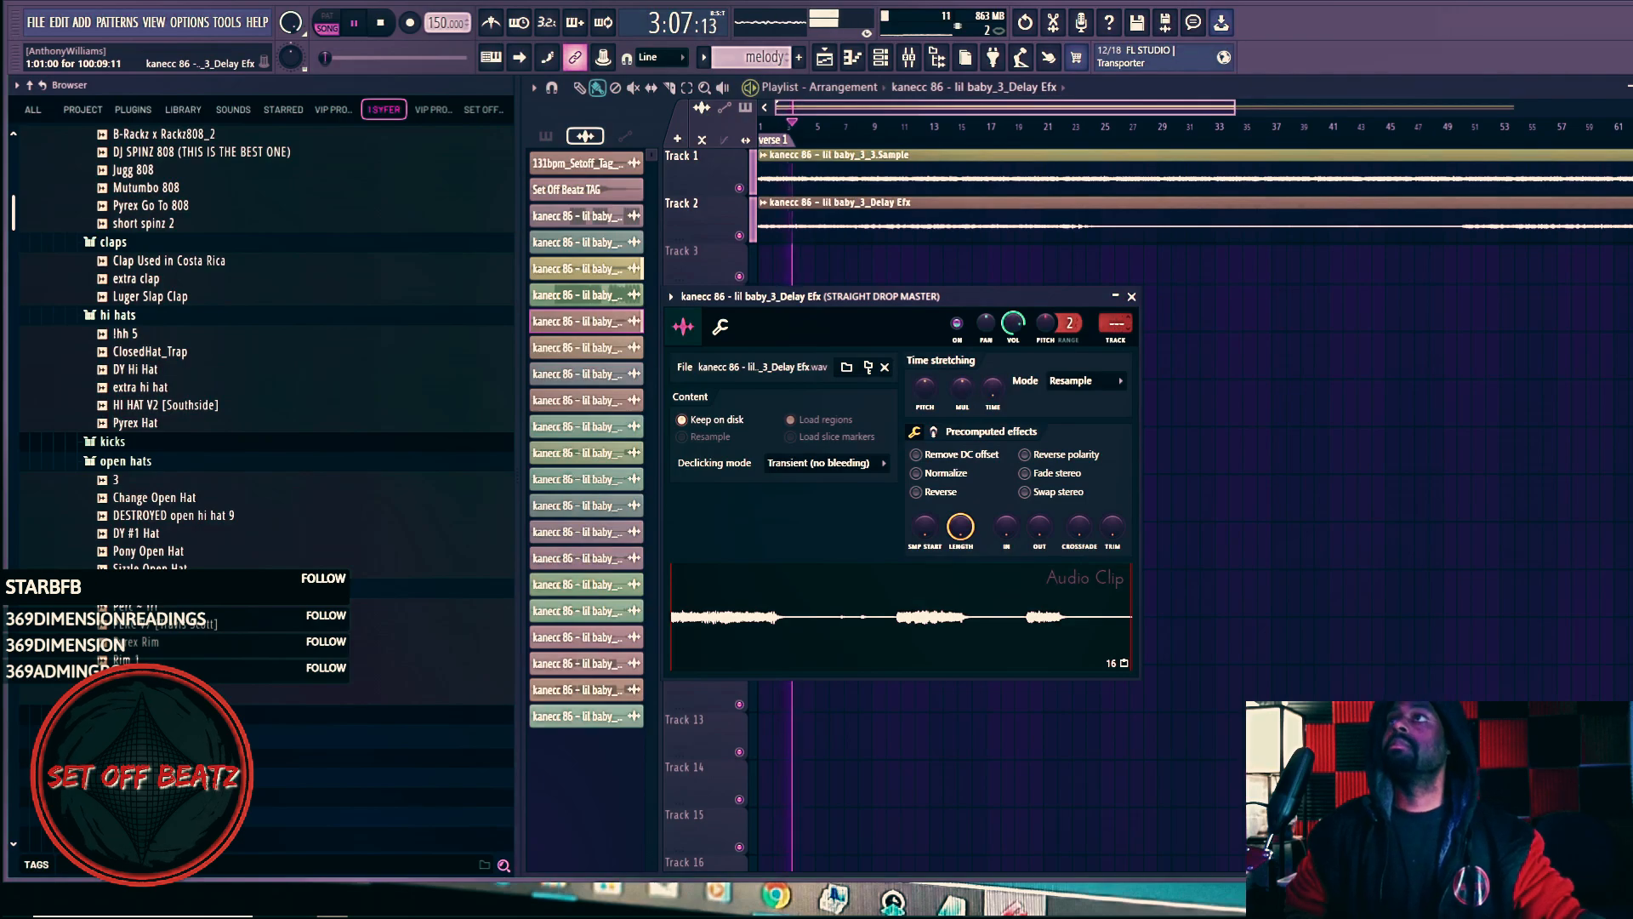
drag(1115, 323, 1115, 302)
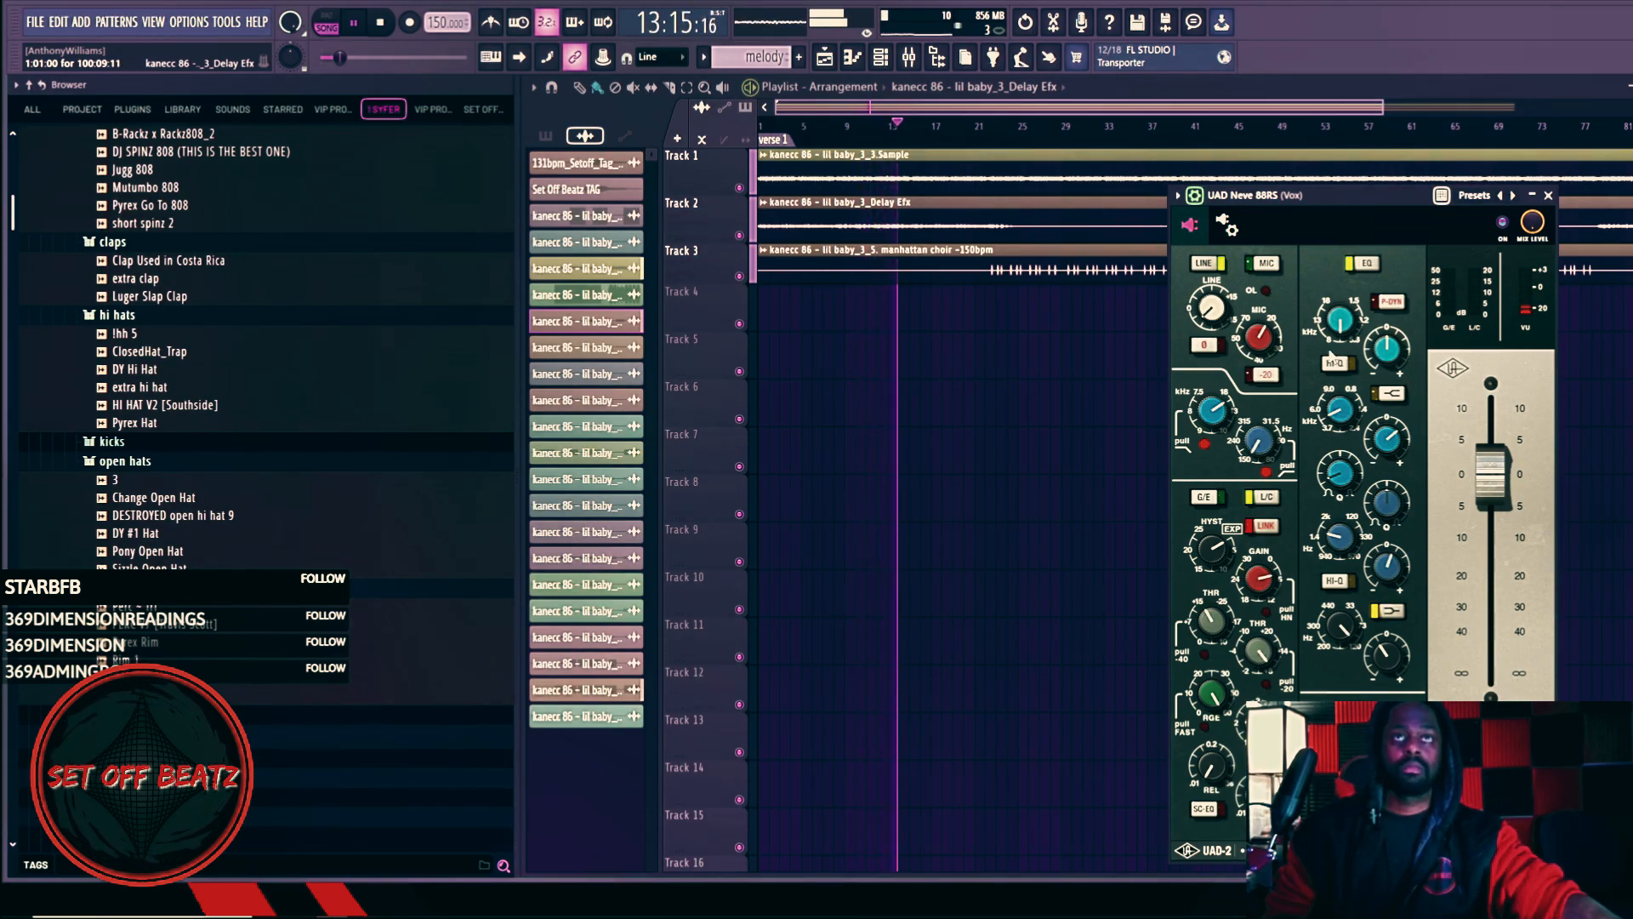
Step: On the Vox track's UAD Neve 88RS, set the HF frequency to 8.15 kHz, adjust the HMF band, and replay the song
drag(1336, 322, 1332, 307)
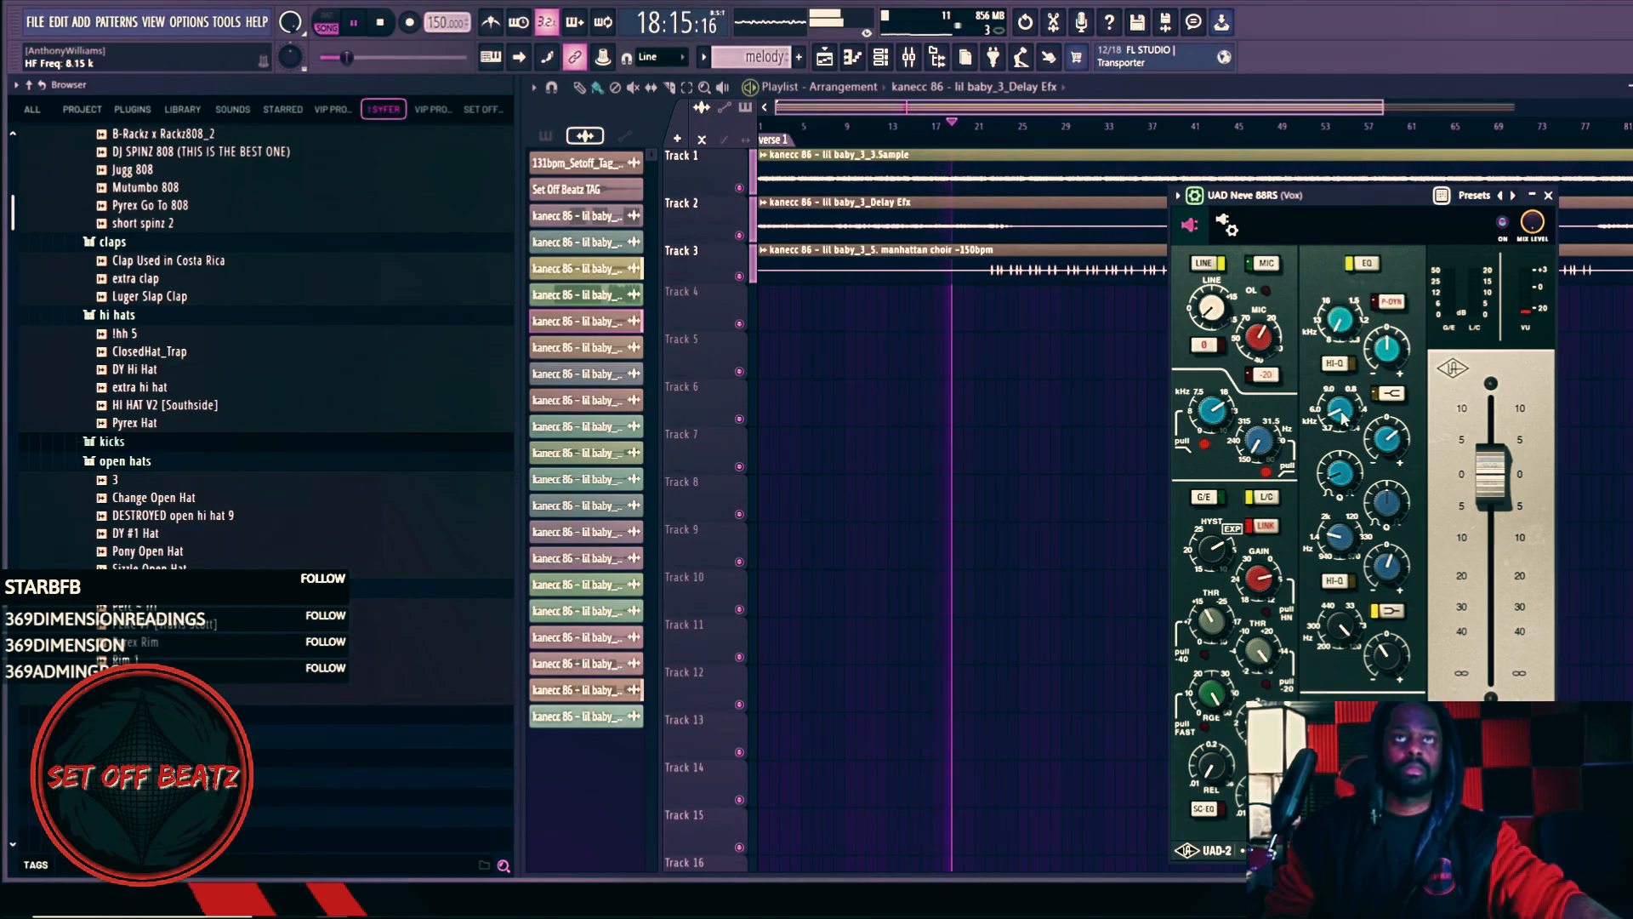
drag(1339, 406, 1341, 411)
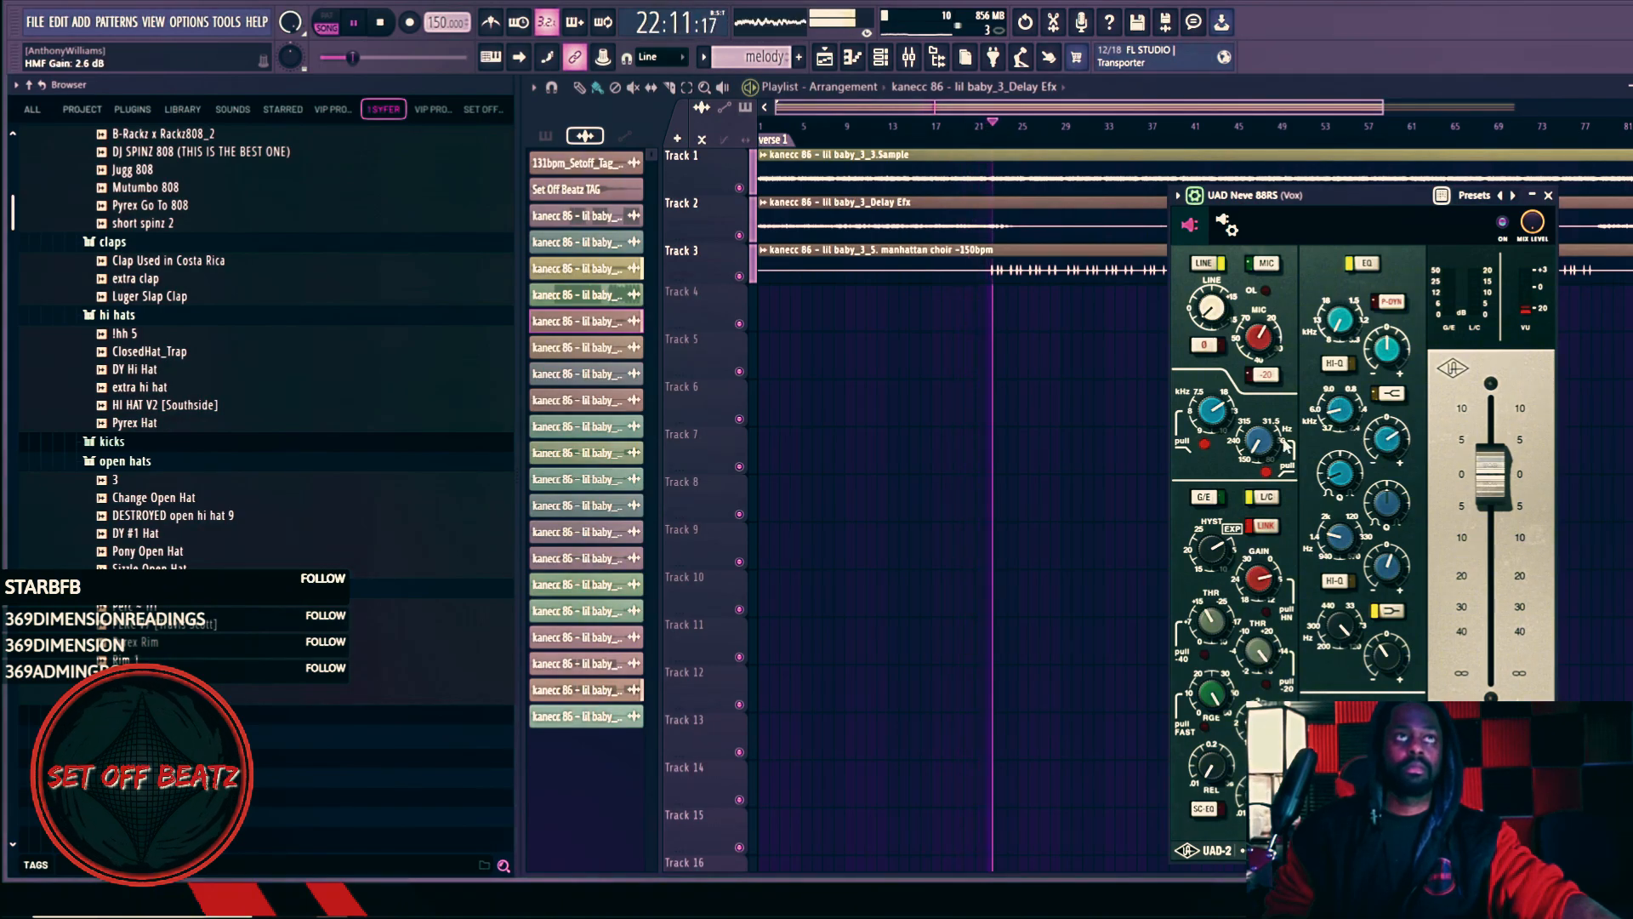
key(space)
key(space)
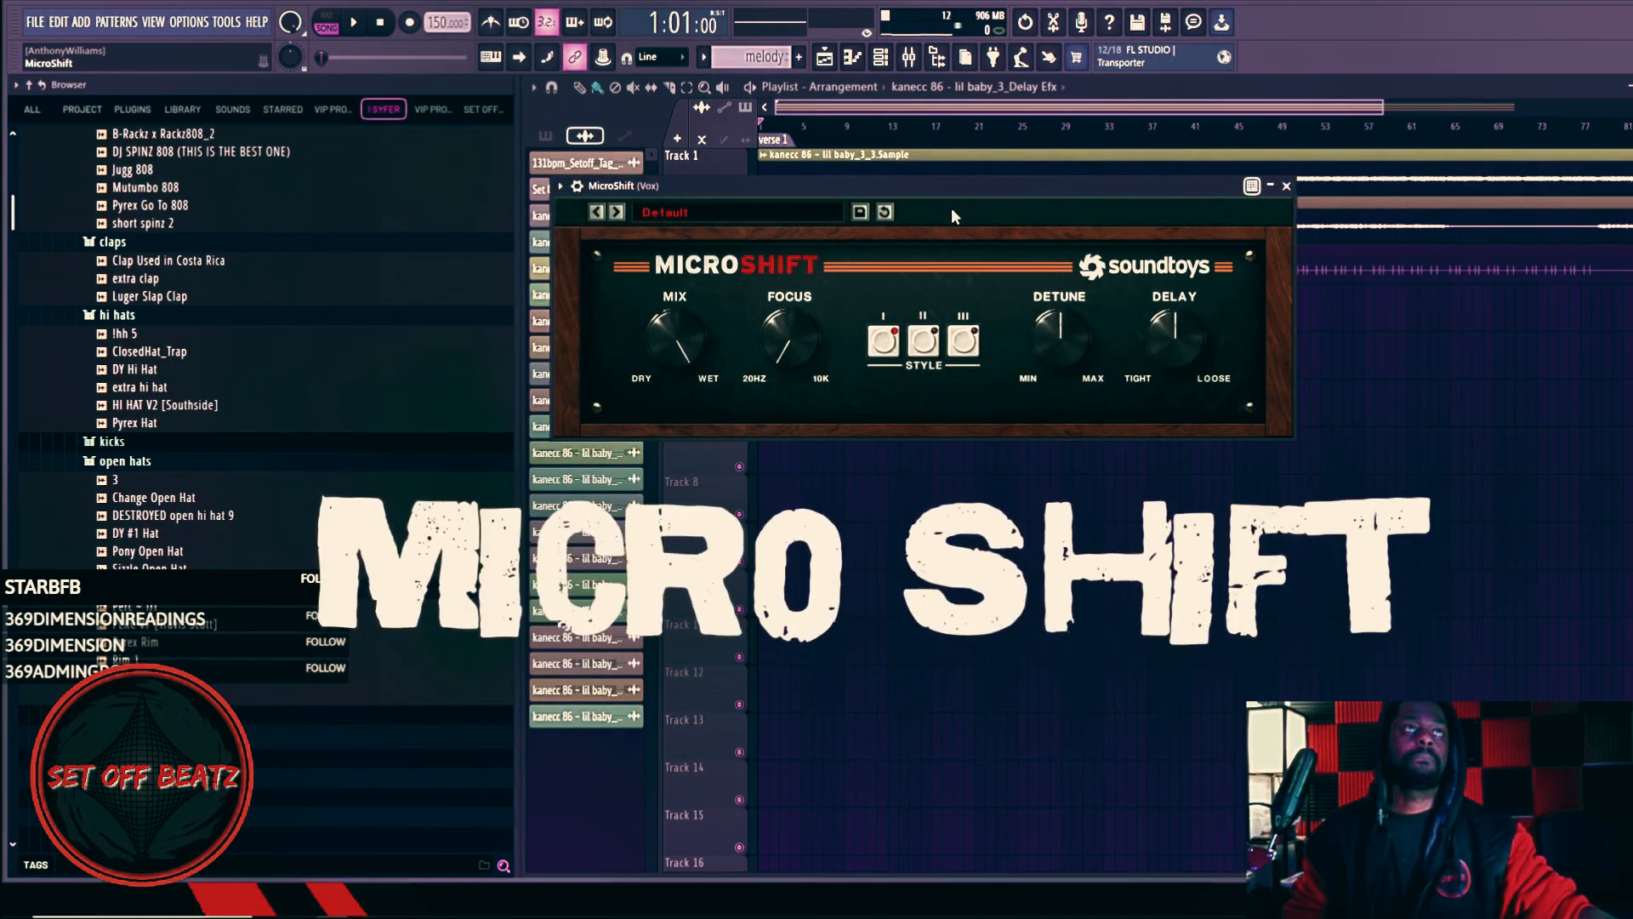
Step: Load the AcousGtr CleanWide preset in the Soundtoys MicroShift on the Vox track
drag(961, 187, 1096, 211)
click(912, 237)
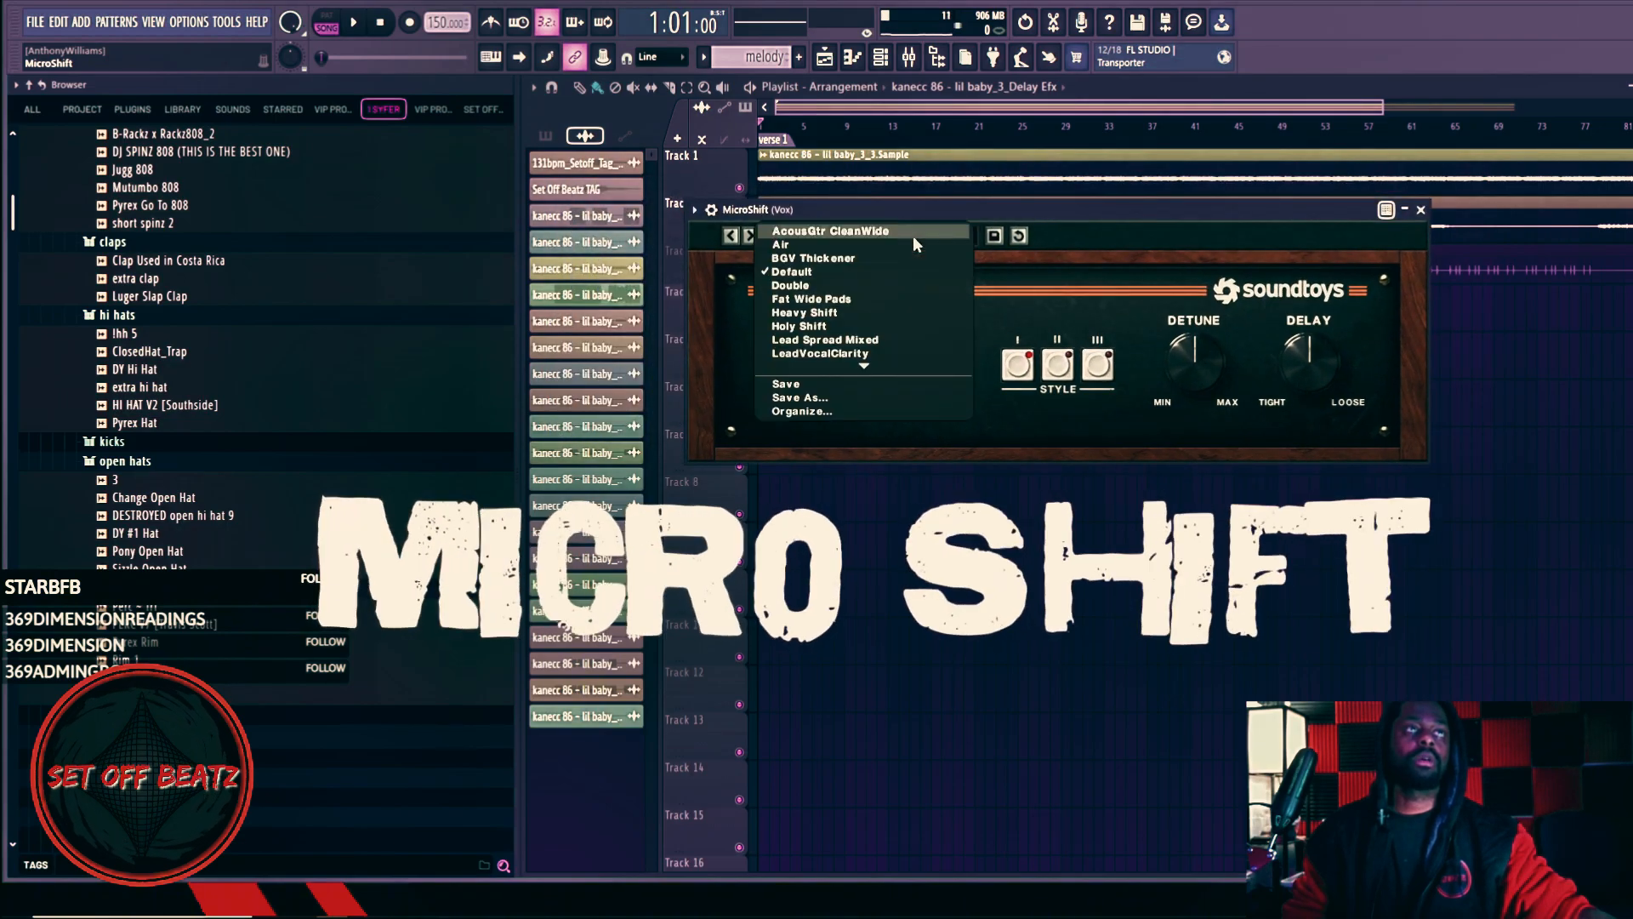
click(868, 230)
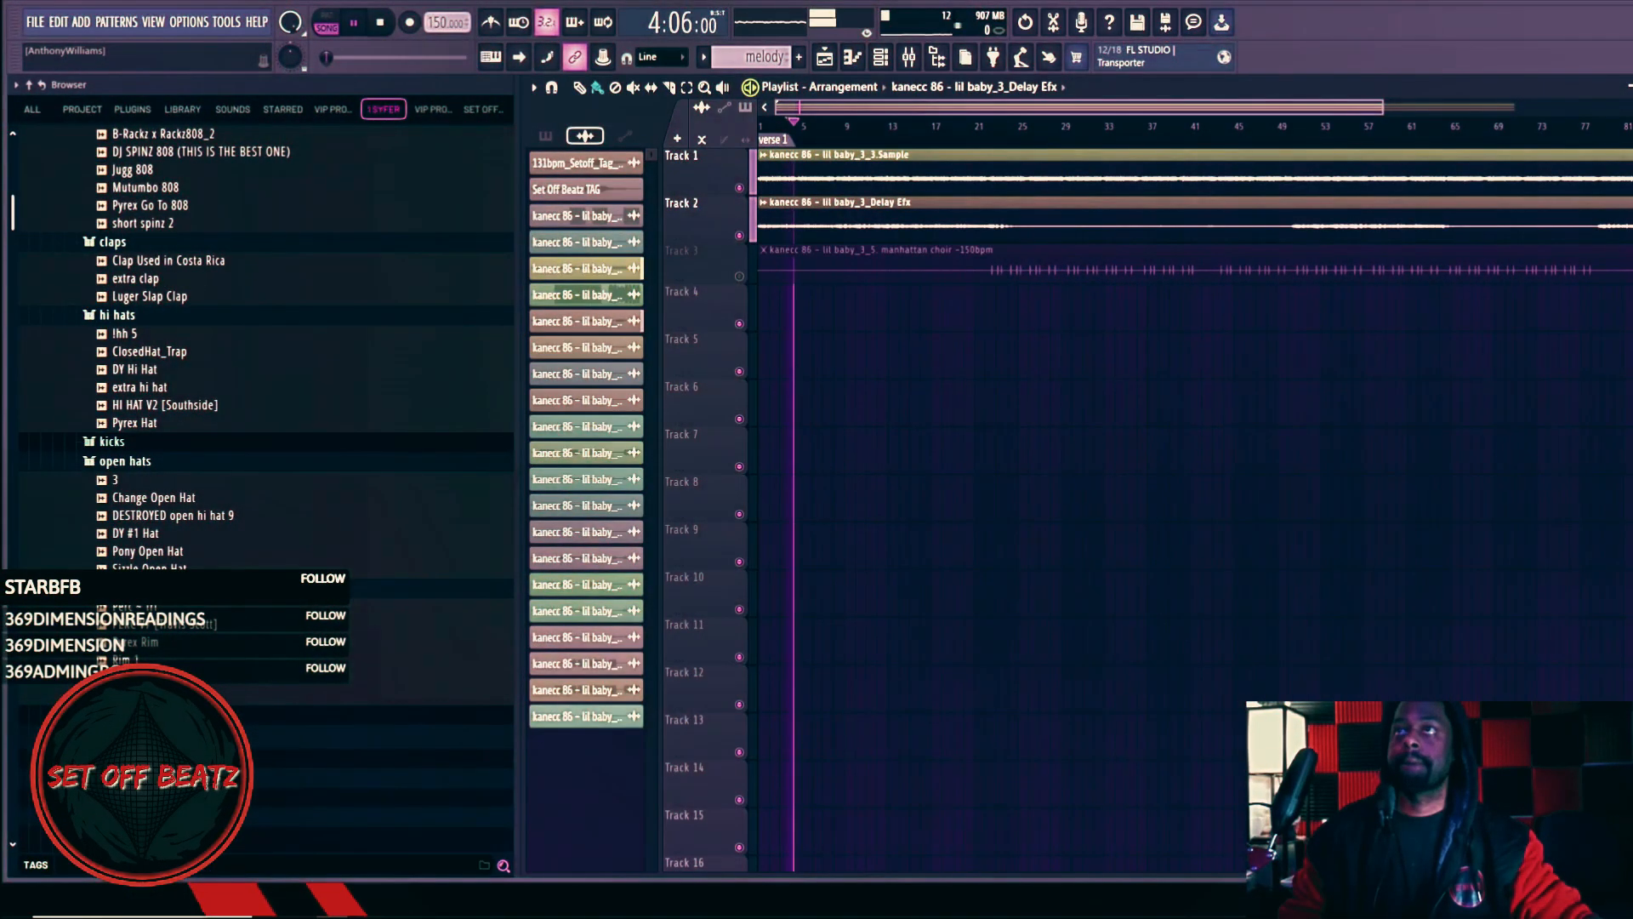
Step: During playback, slightly reduce MicroShift's Delay, set its Focus to 1251.4 Hz, and close the plugin
drag(1619, 286, 1236, 319)
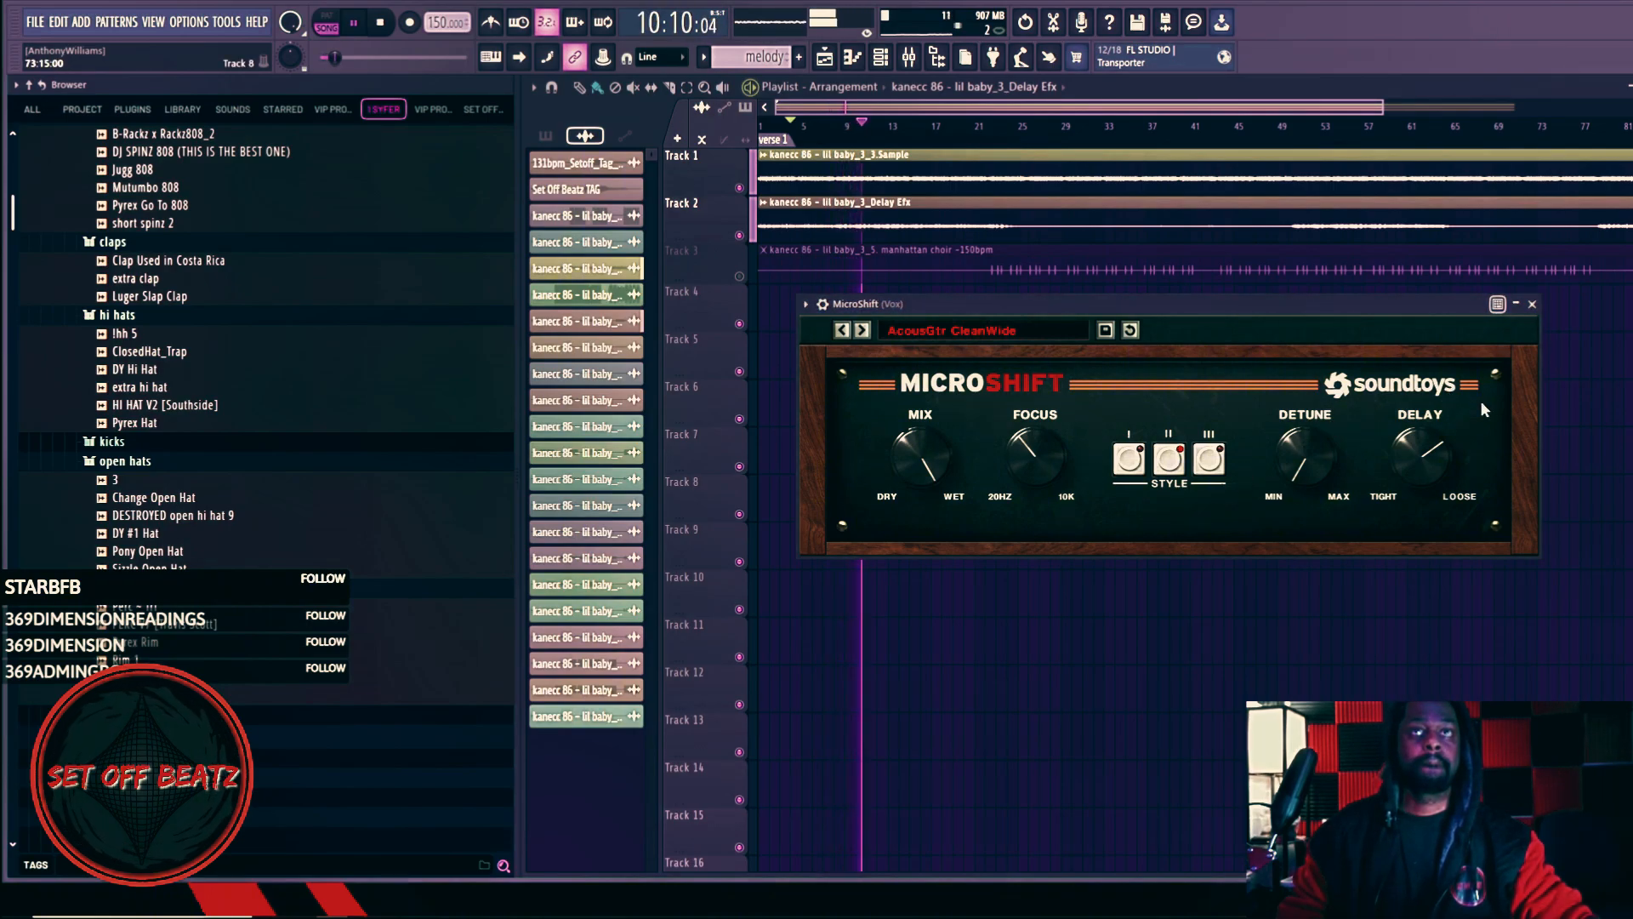
drag(1447, 441, 1412, 453)
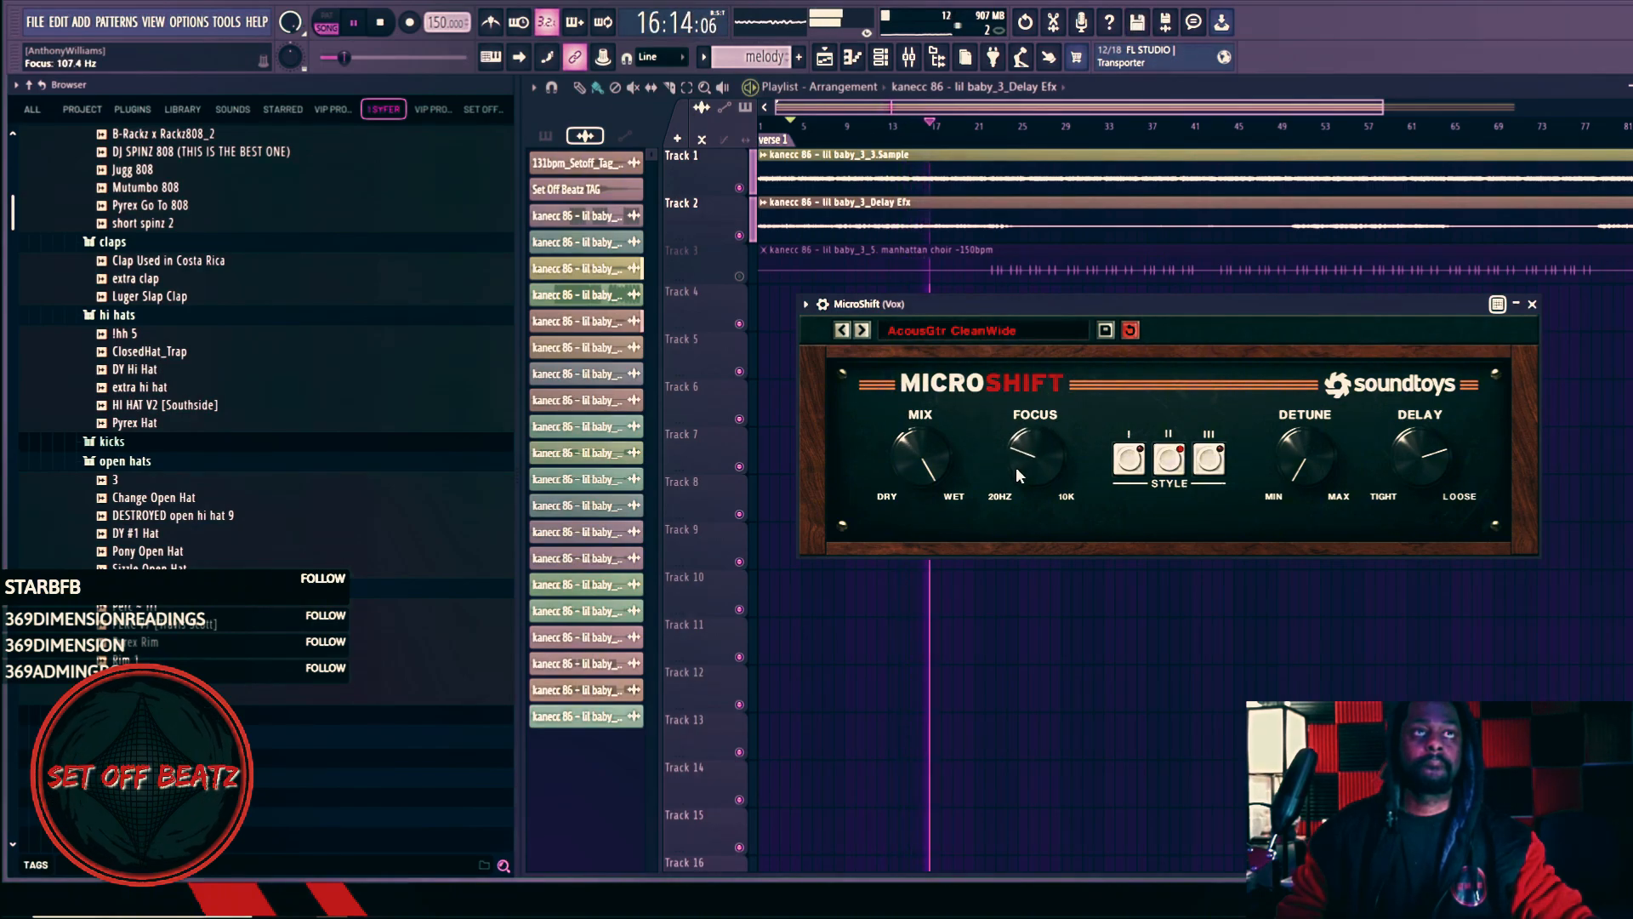
drag(1017, 479, 1015, 425)
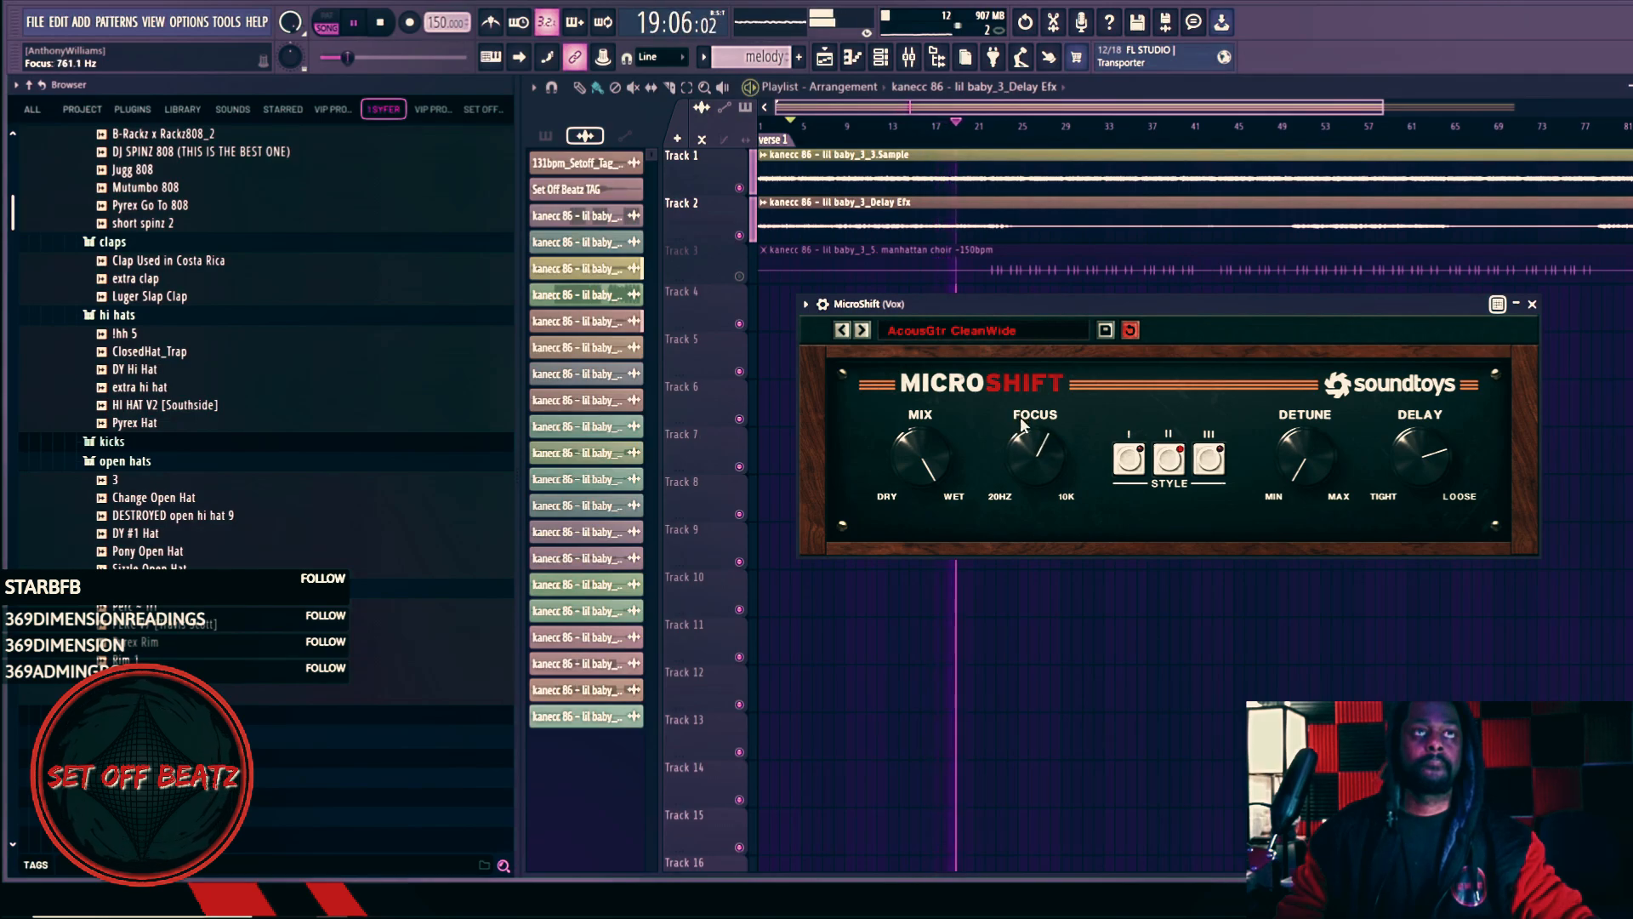
drag(1023, 423, 1026, 425)
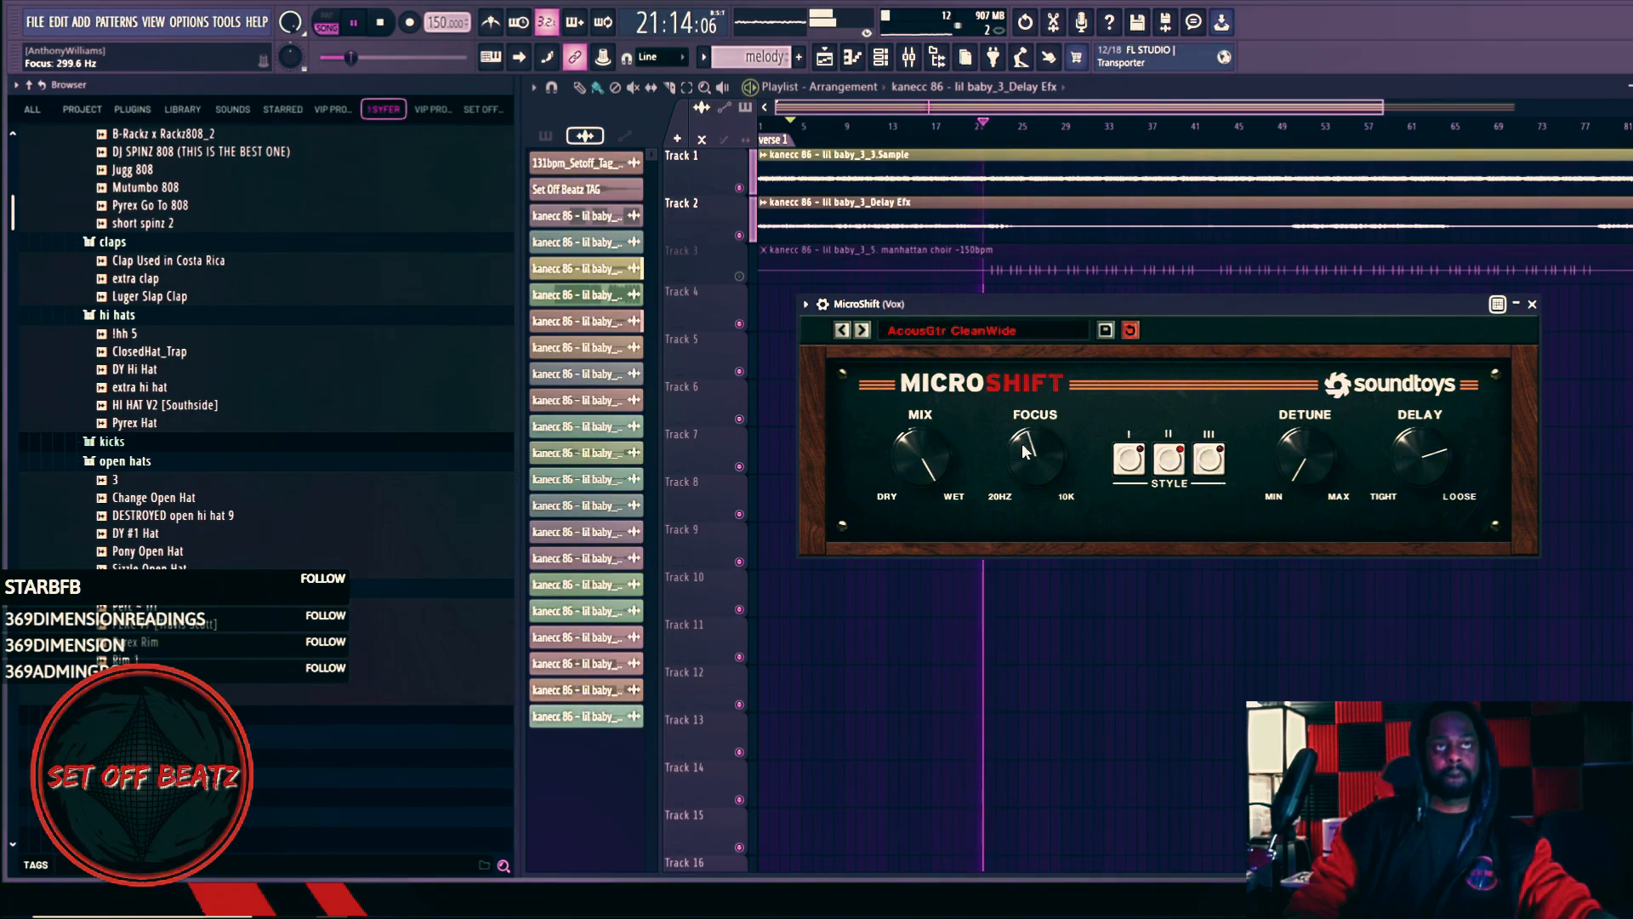
drag(1024, 430, 1026, 417)
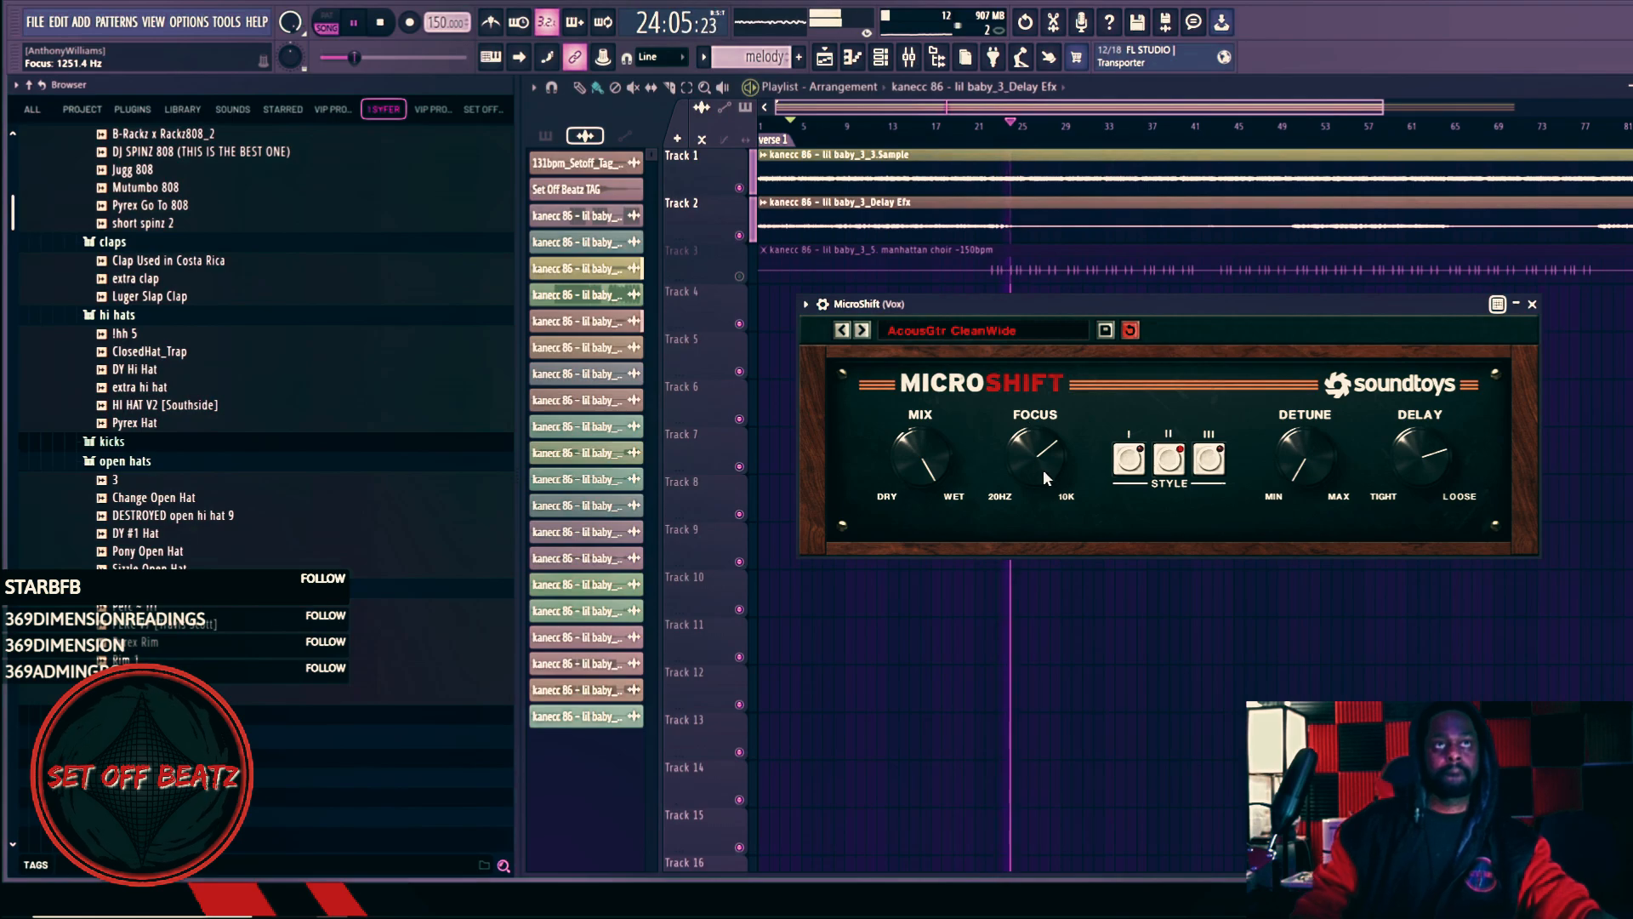
drag(1096, 304, 1238, 387)
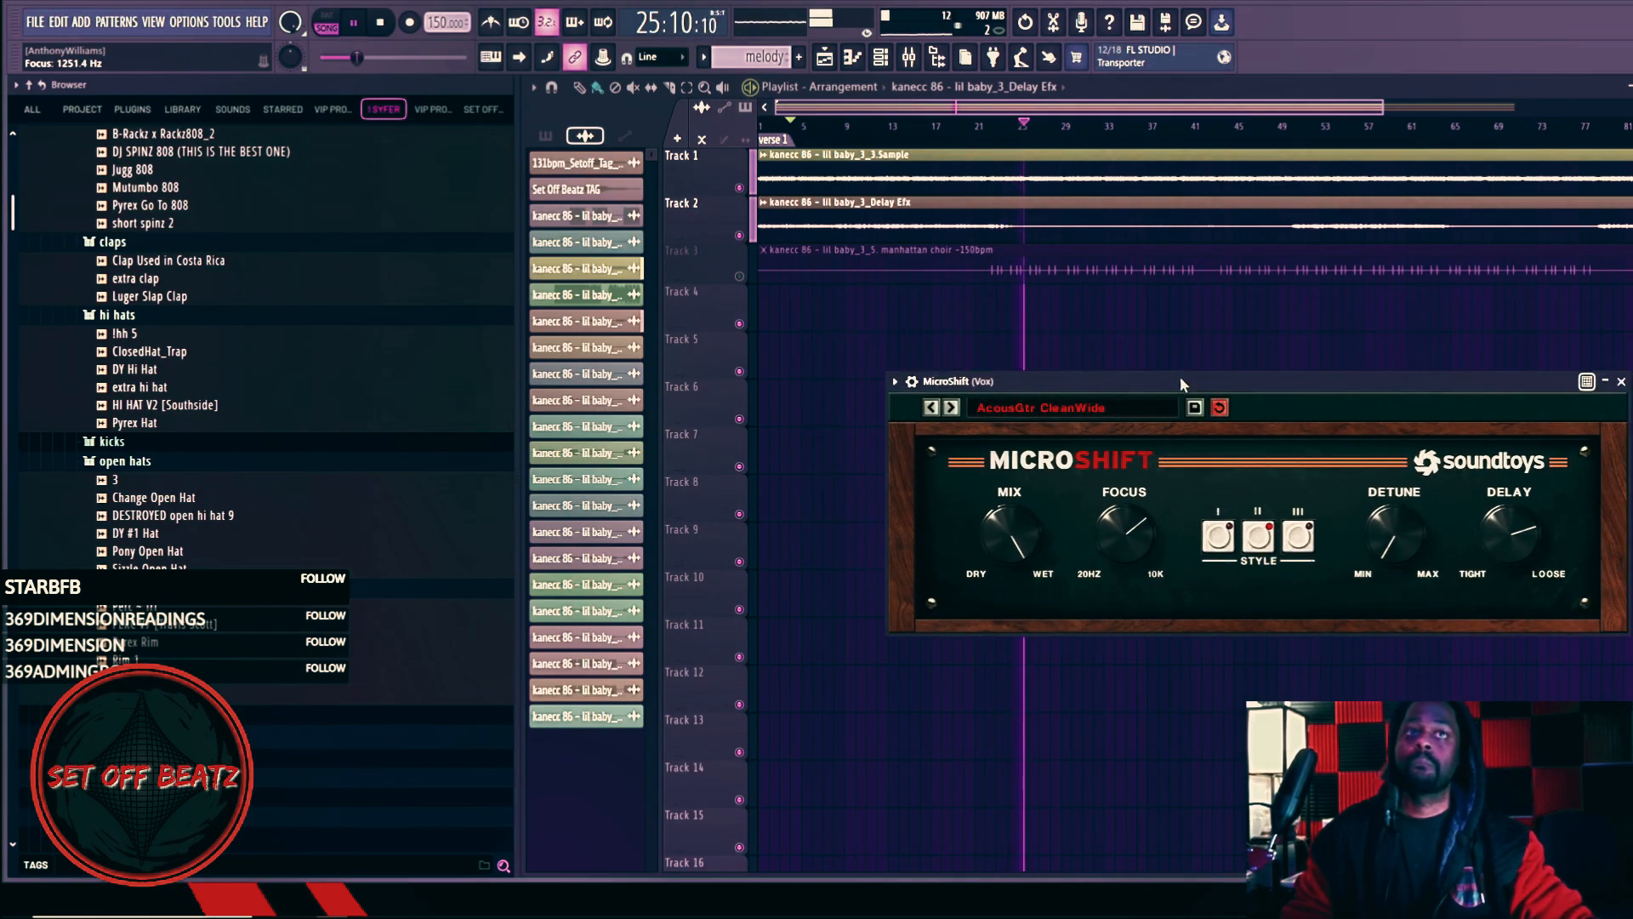
click(1618, 385)
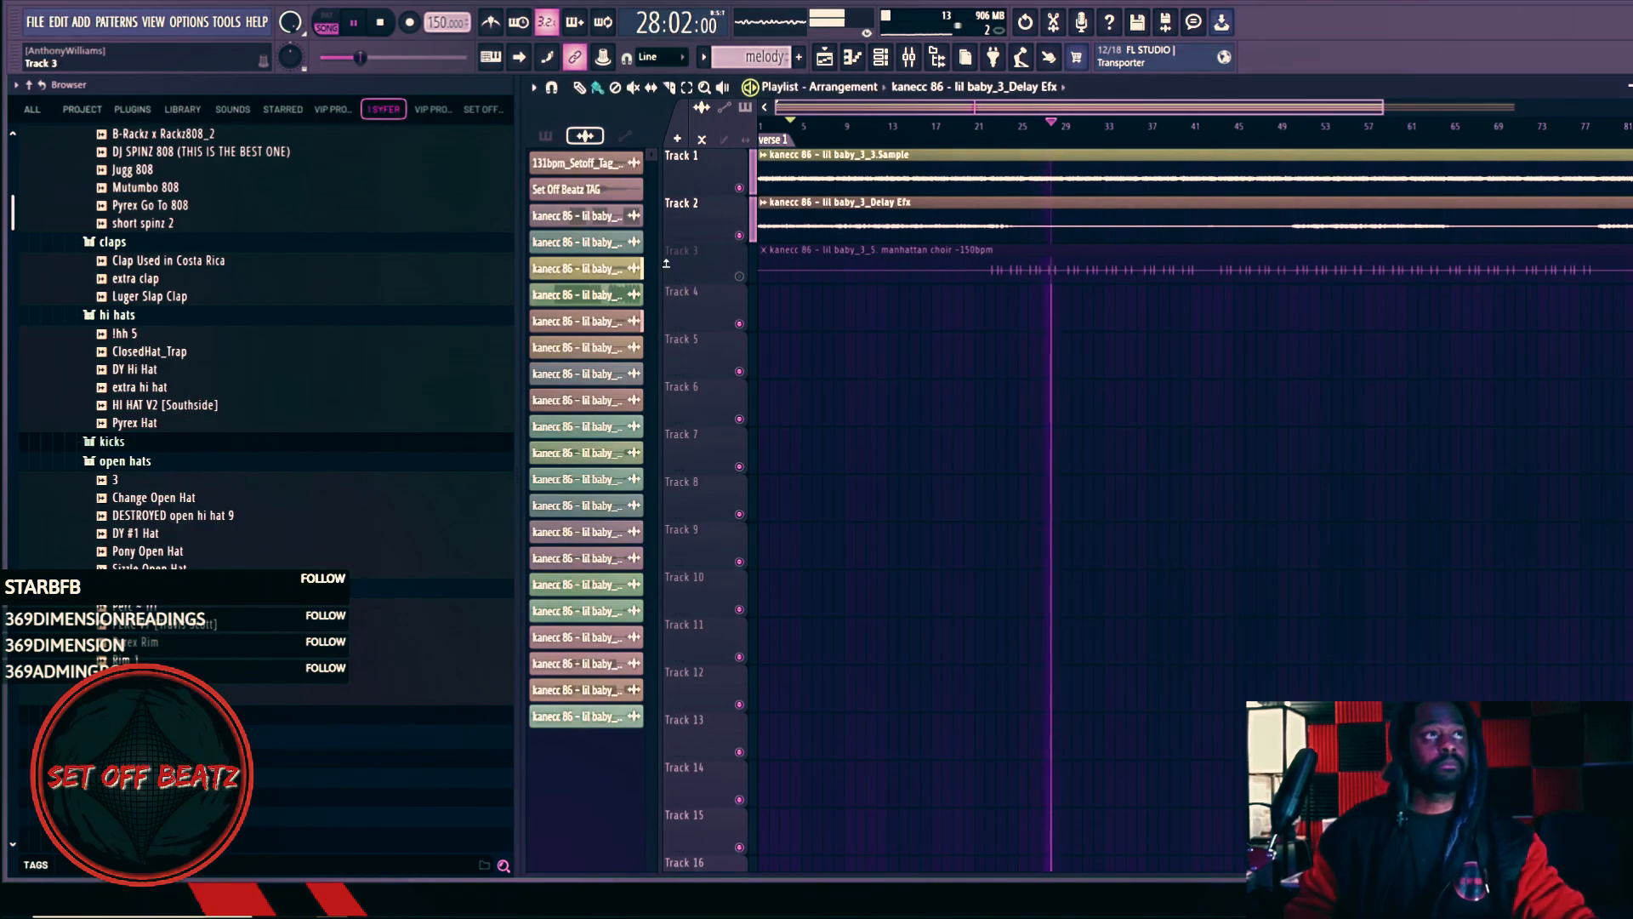
Step: Unmute Track 3, play the song, and route its manhattan choir clip to mixer track 4, Clap
click(740, 276)
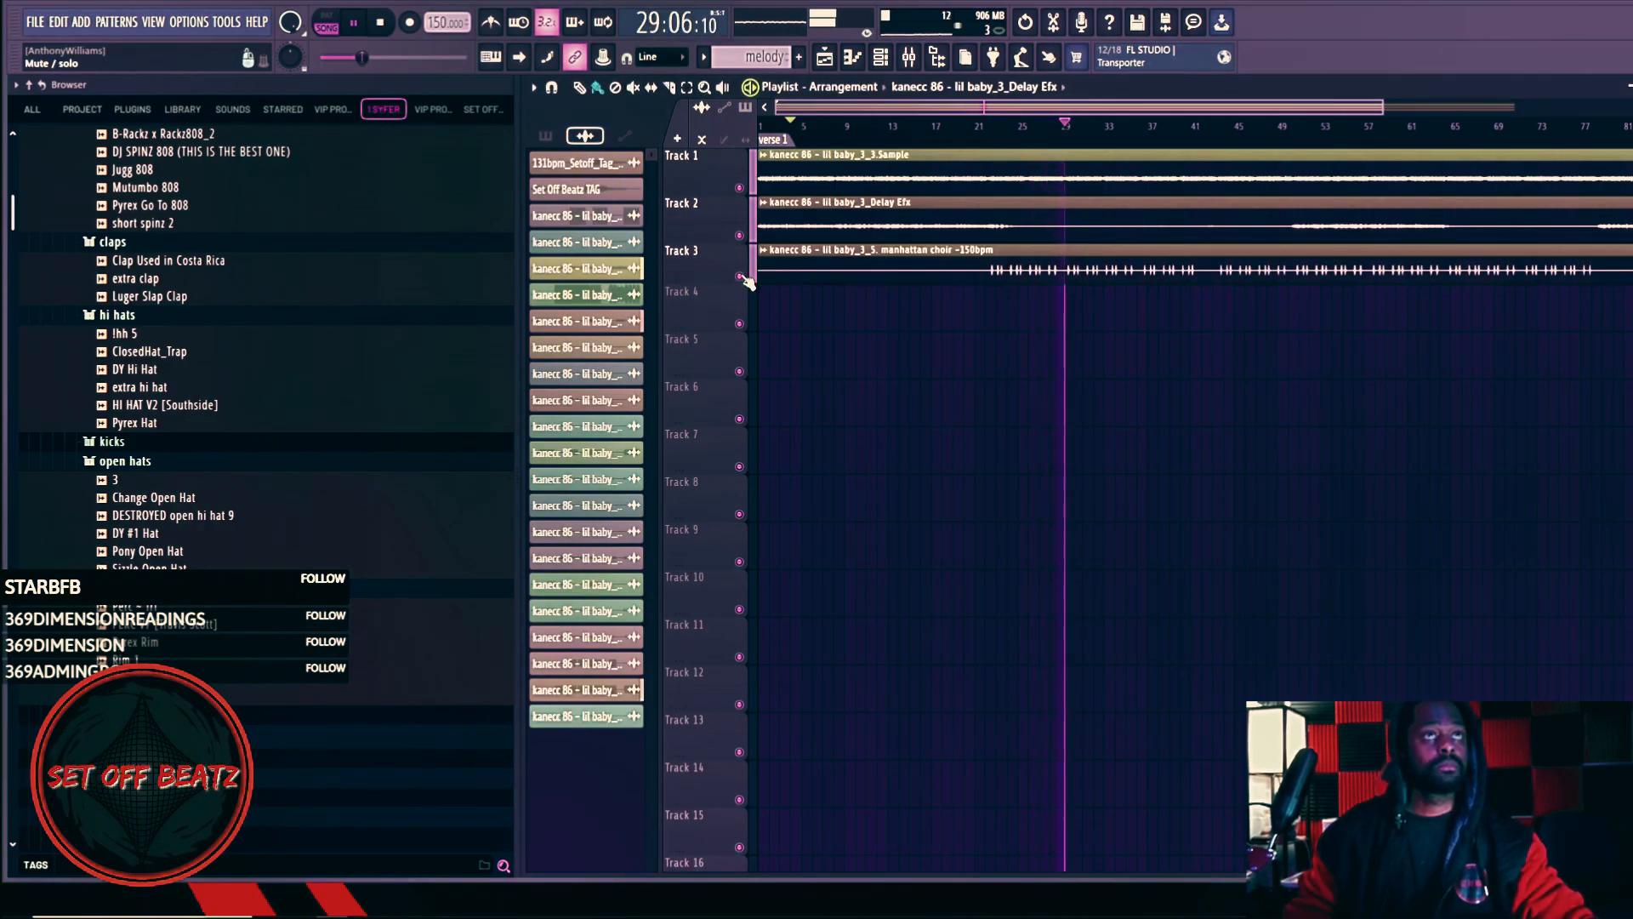
key(space)
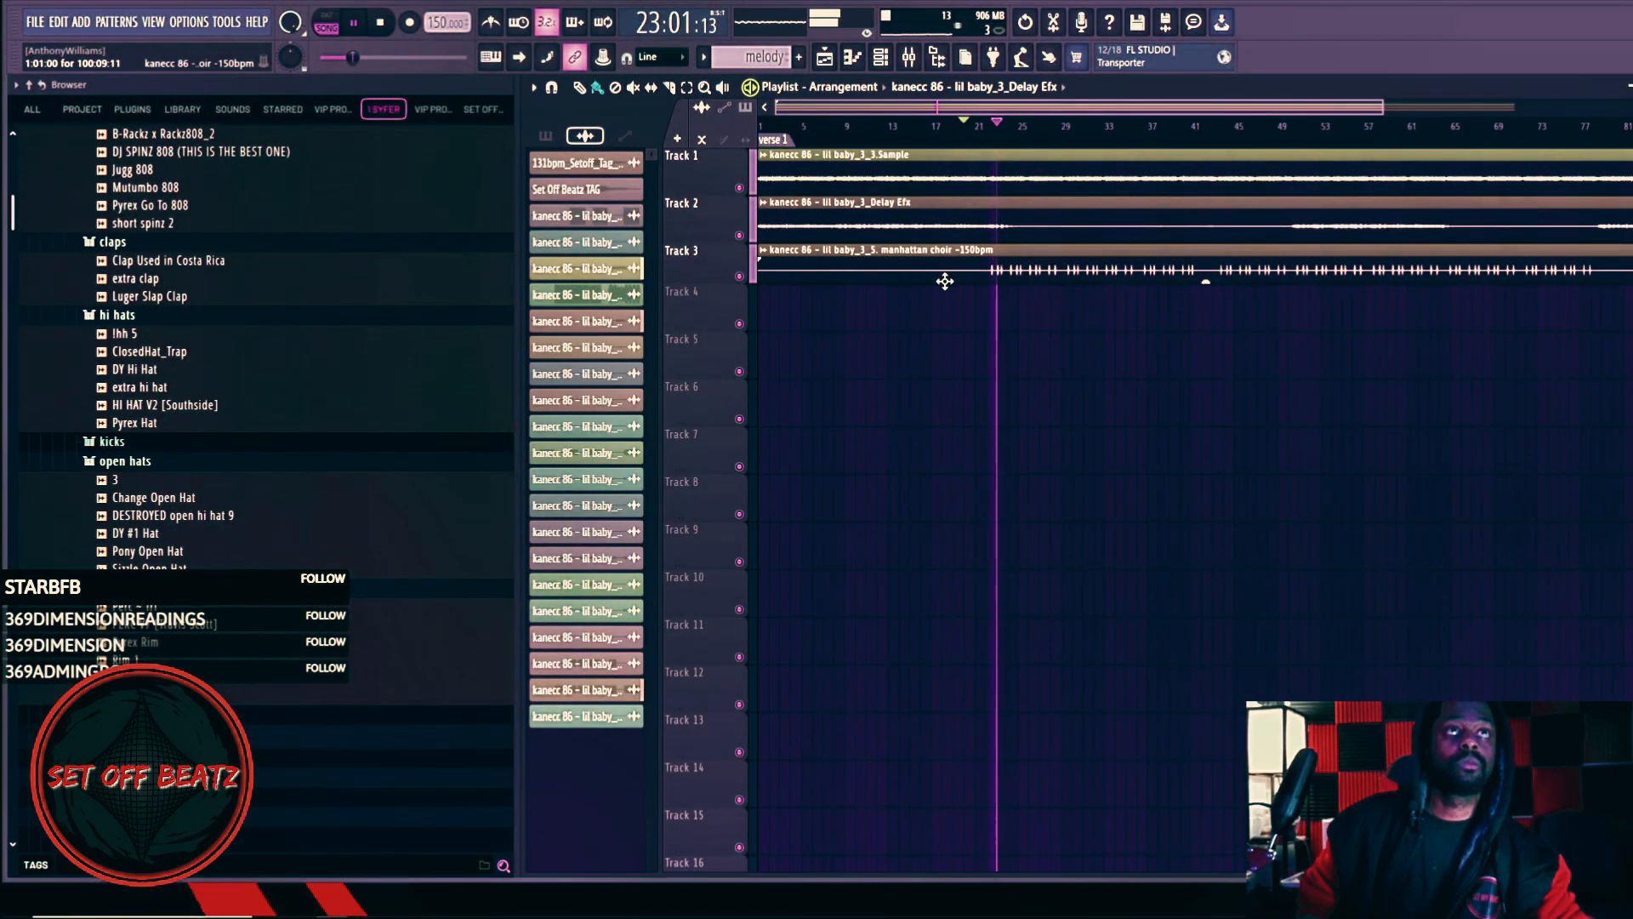
double_click(997, 253)
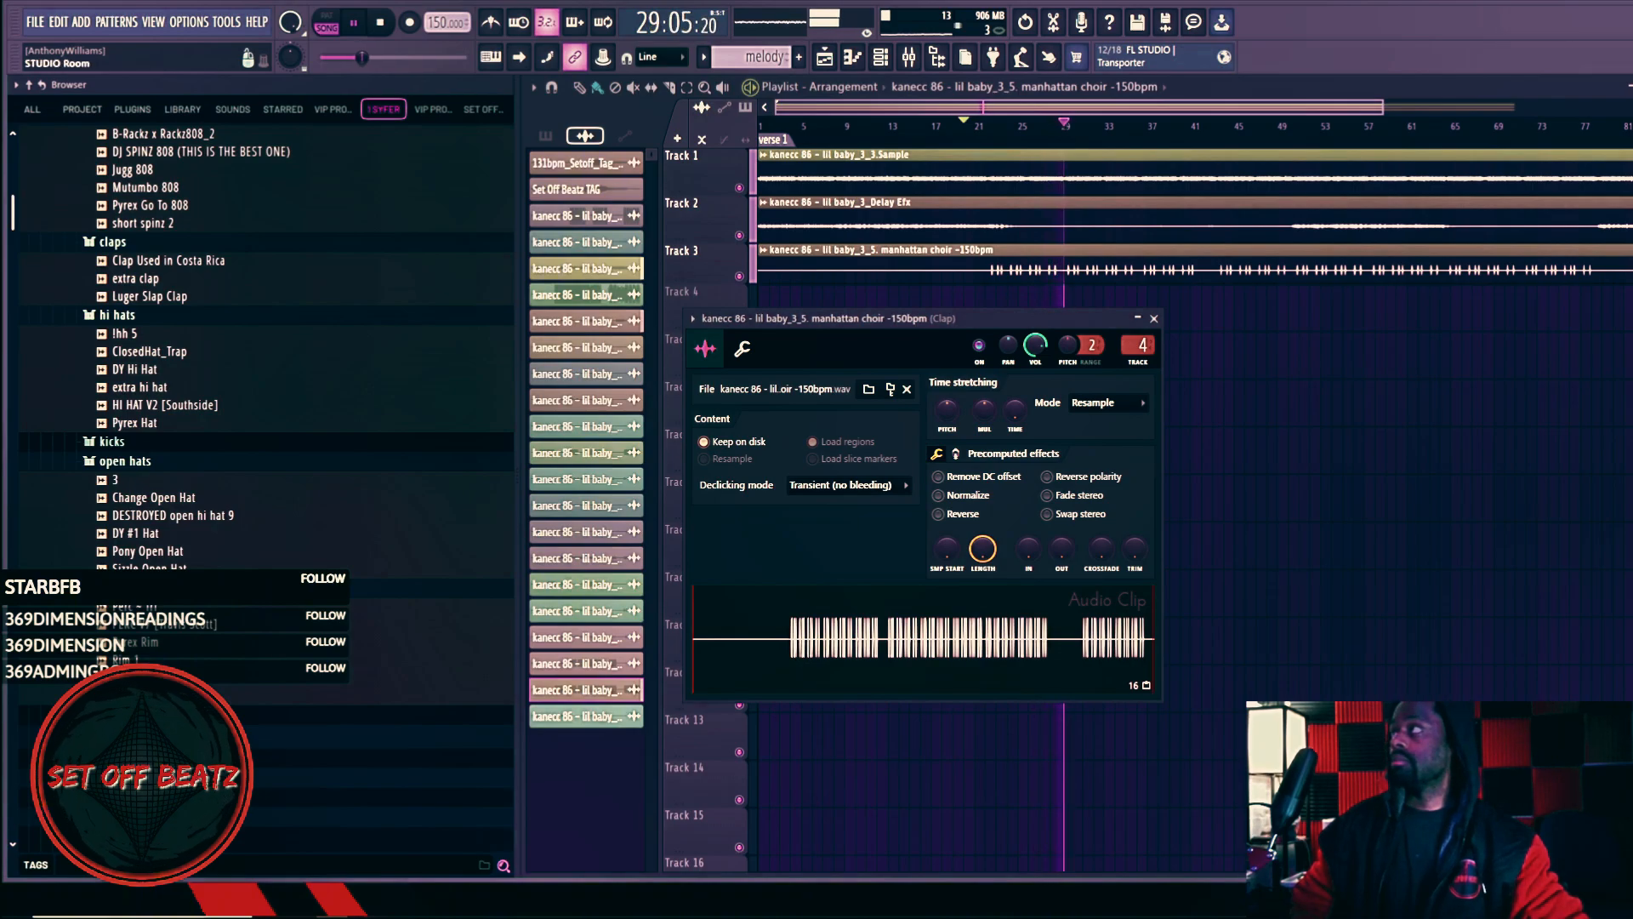
key(space)
key(space)
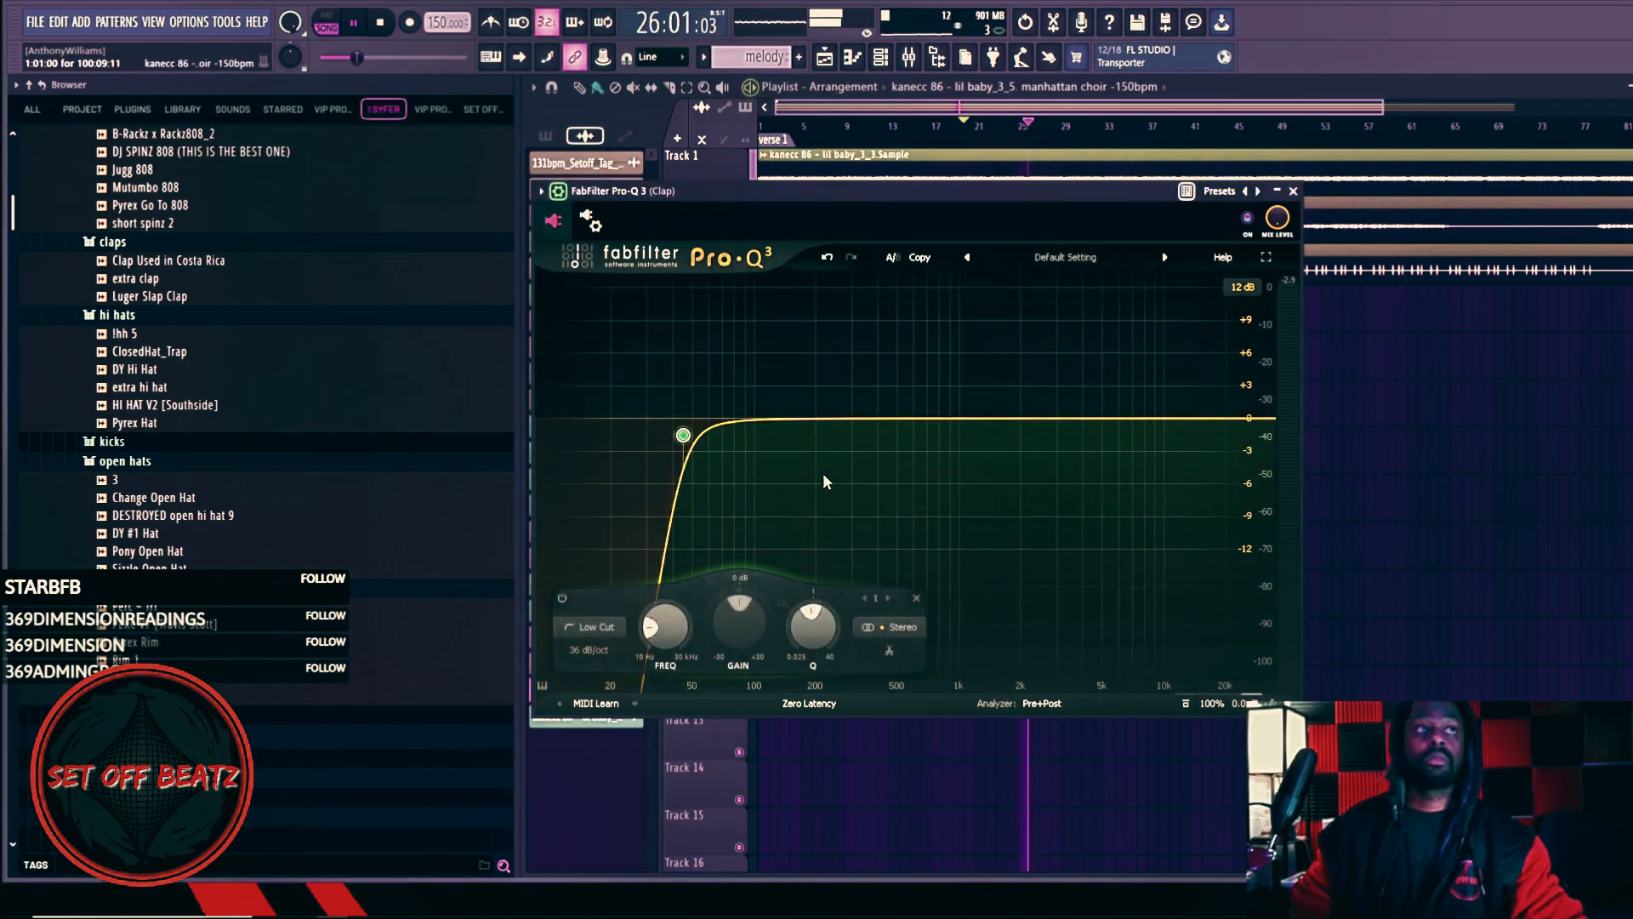
Step: In FabFilter Pro-Q 3 on the Clap track, raise the 36 dB/oct low cut to about 130 Hz
drag(821, 192, 1034, 170)
mouse_move(889, 438)
drag(895, 415, 988, 426)
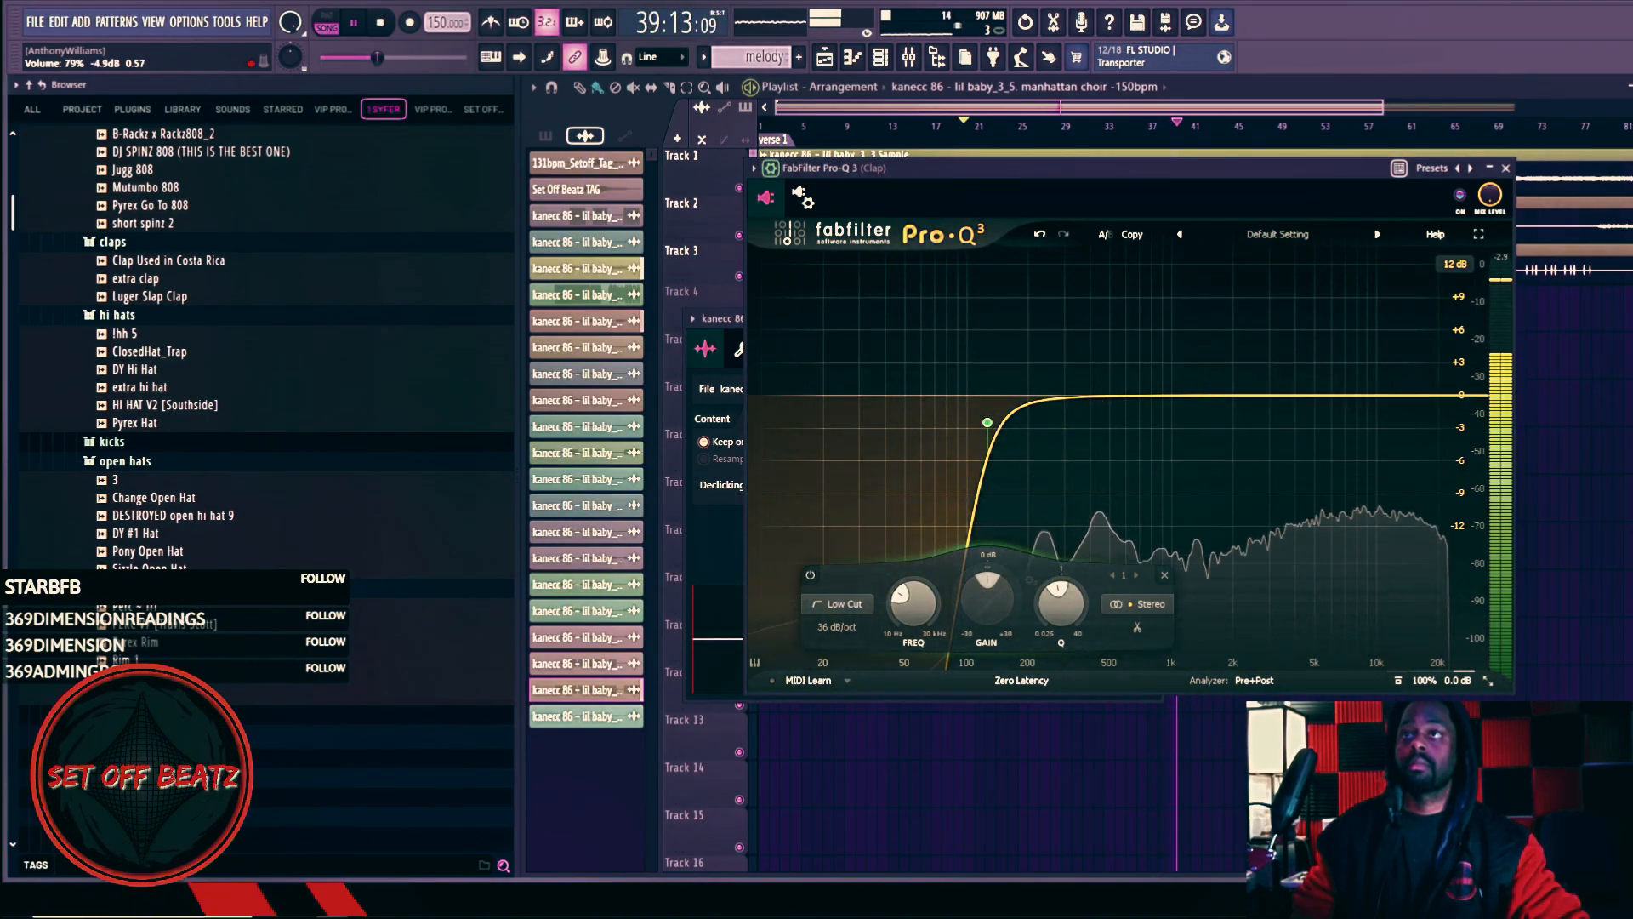
Step: Show the mixer and raise the Clap track's volume fader while the choir plays
key(F9)
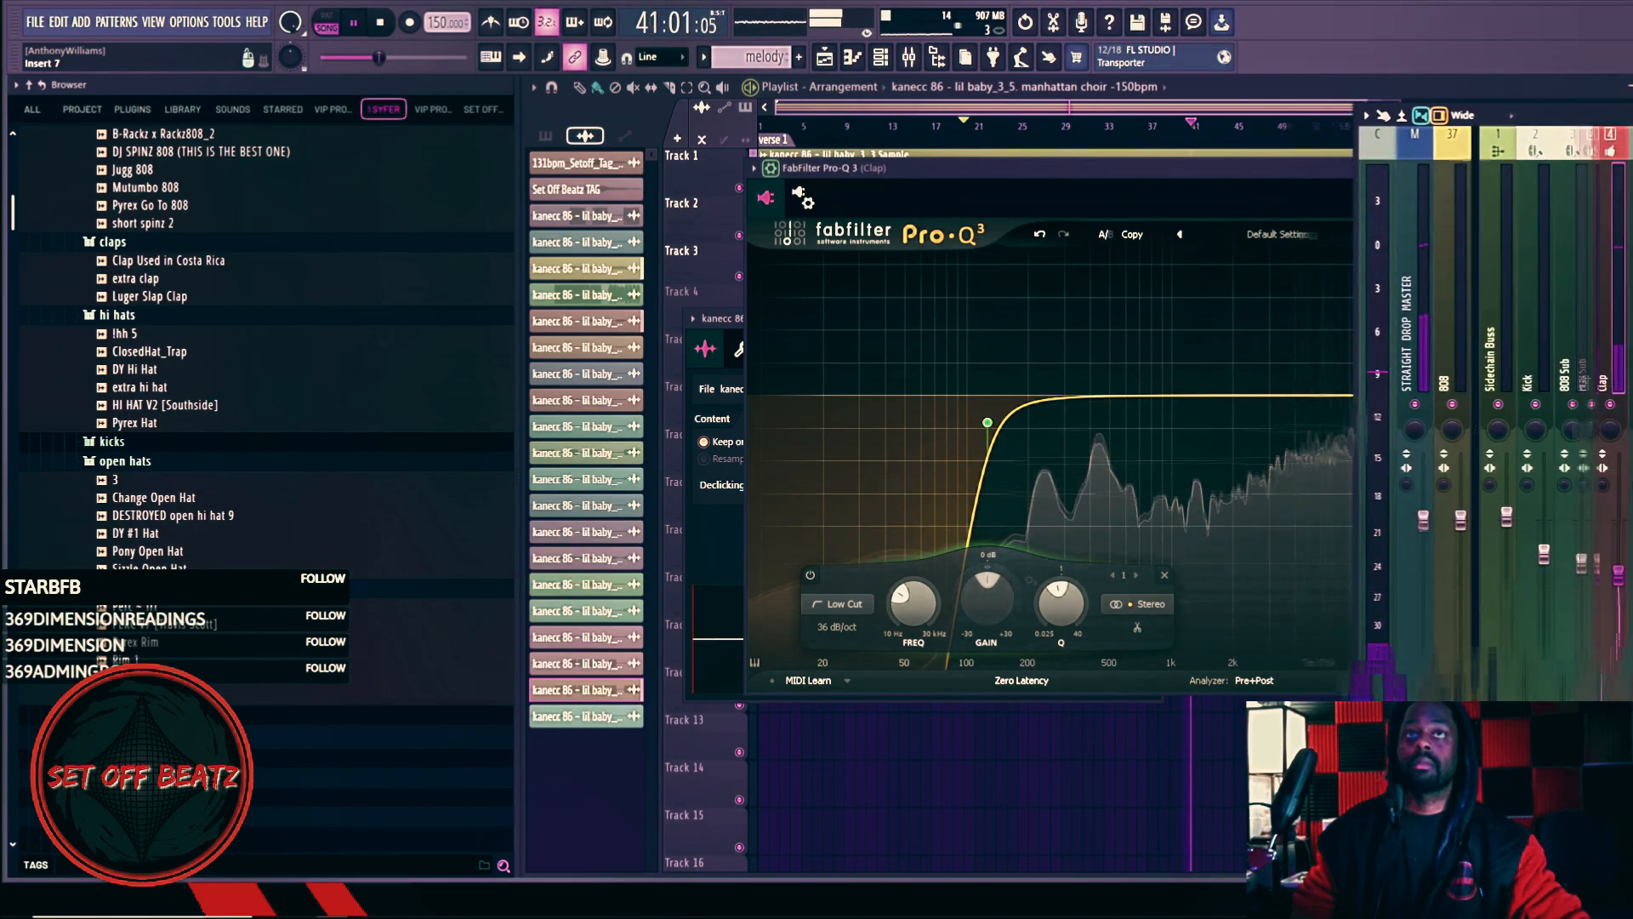
drag(1632, 103, 1563, 95)
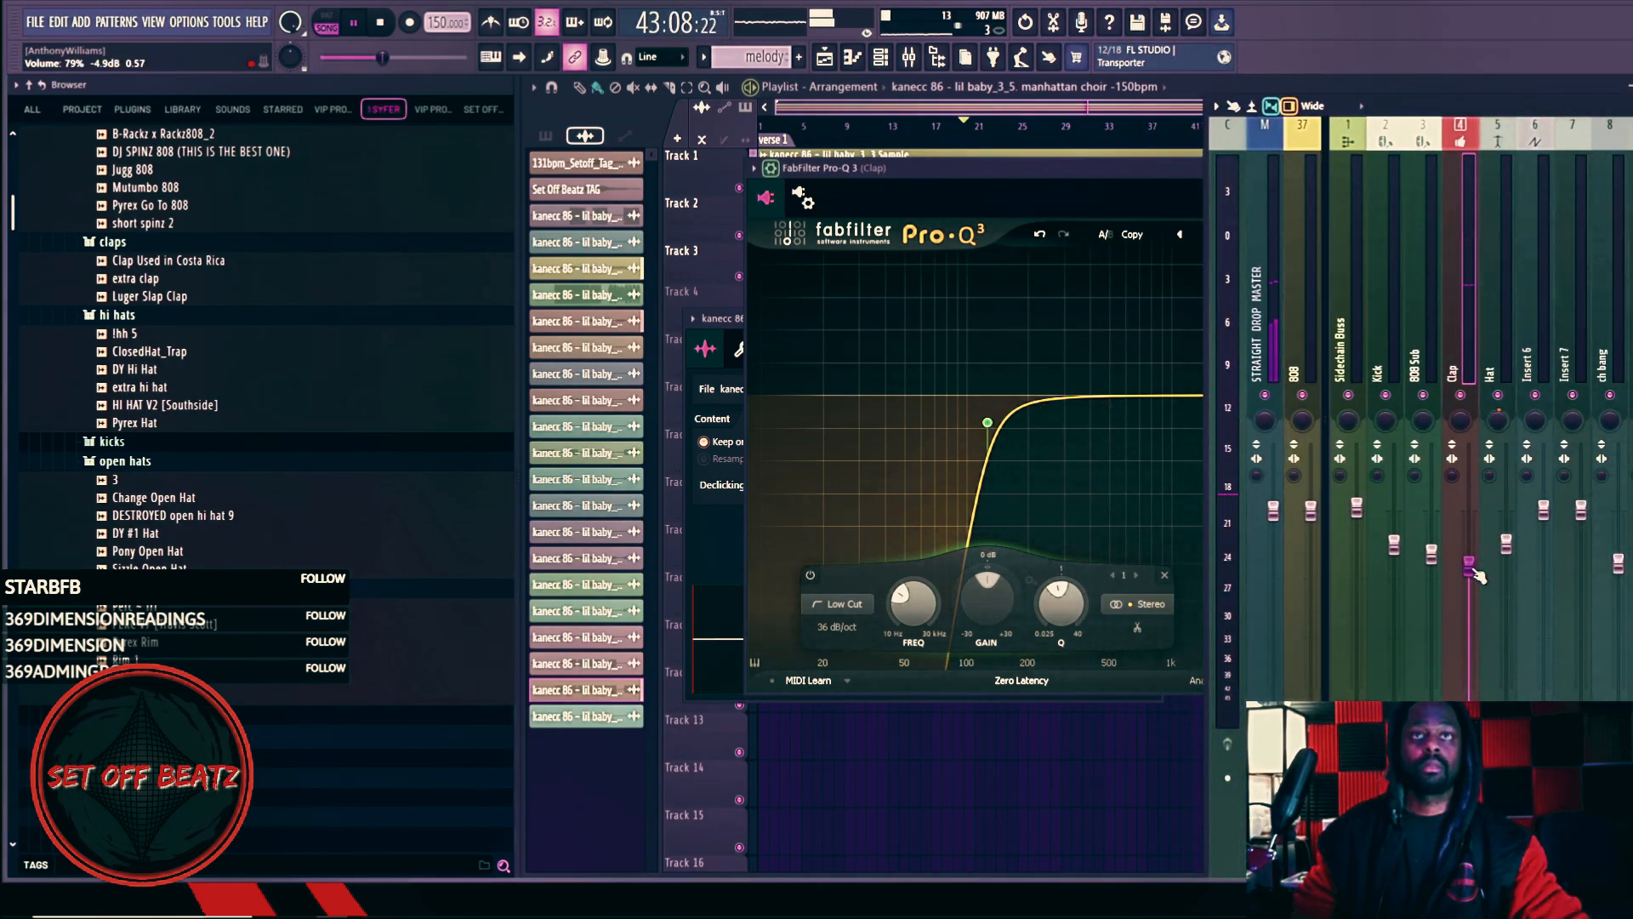
drag(1469, 566, 1469, 536)
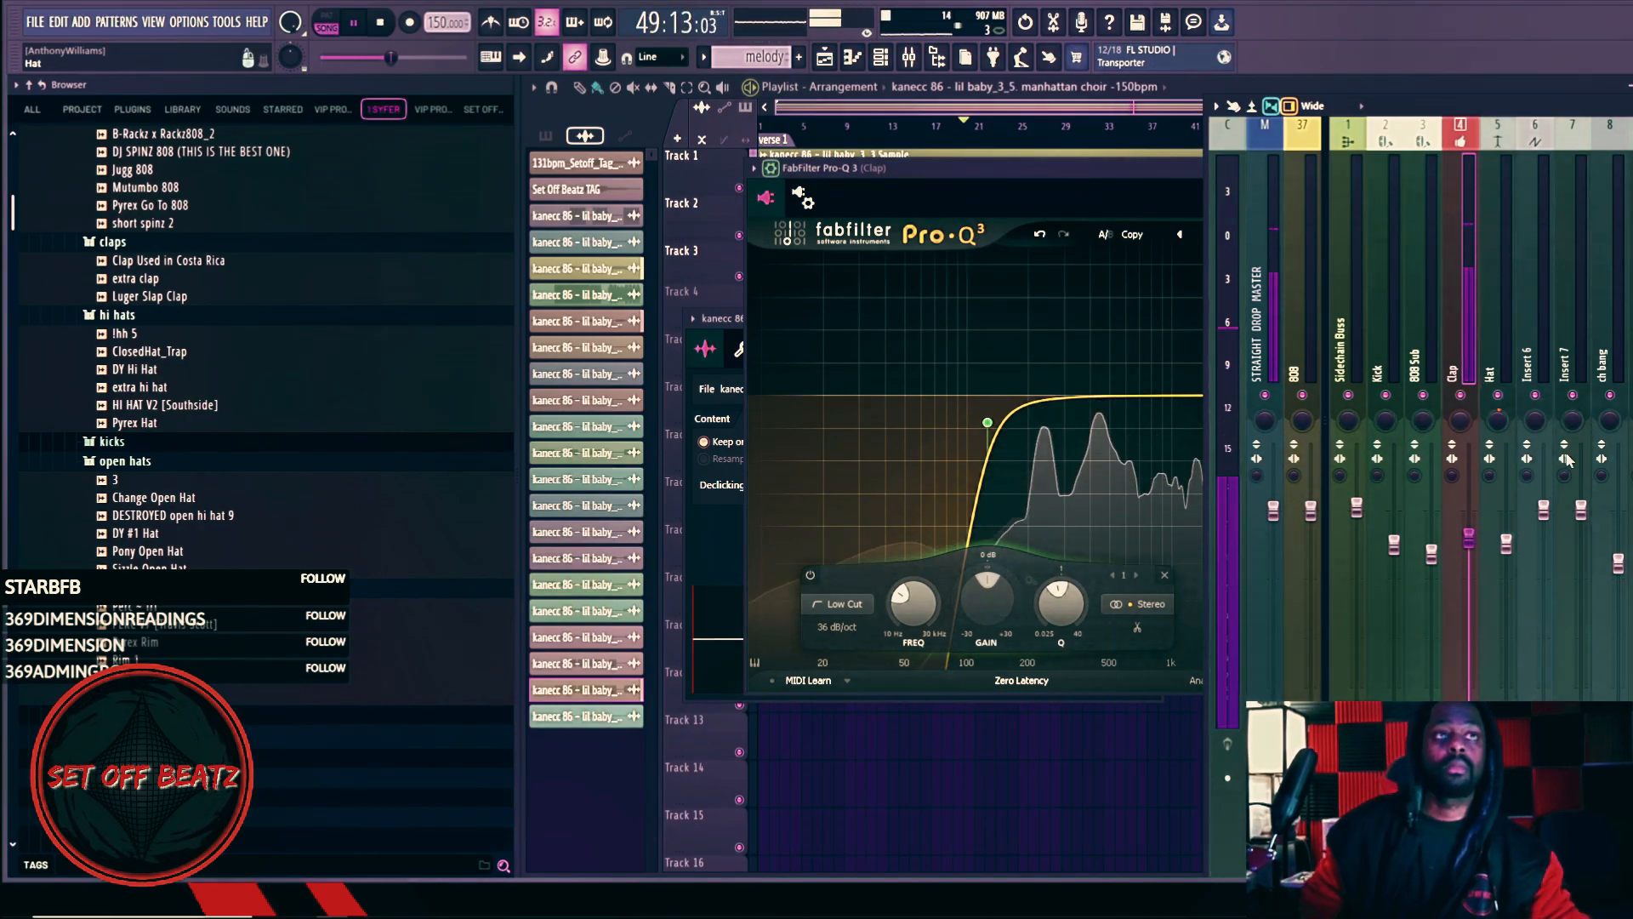
Step: Move the Clap track's Pro-Q 3 low cut up to about 150 Hz, return to the mixer, and stop playback
mouse_move(997, 380)
drag(990, 418, 1006, 419)
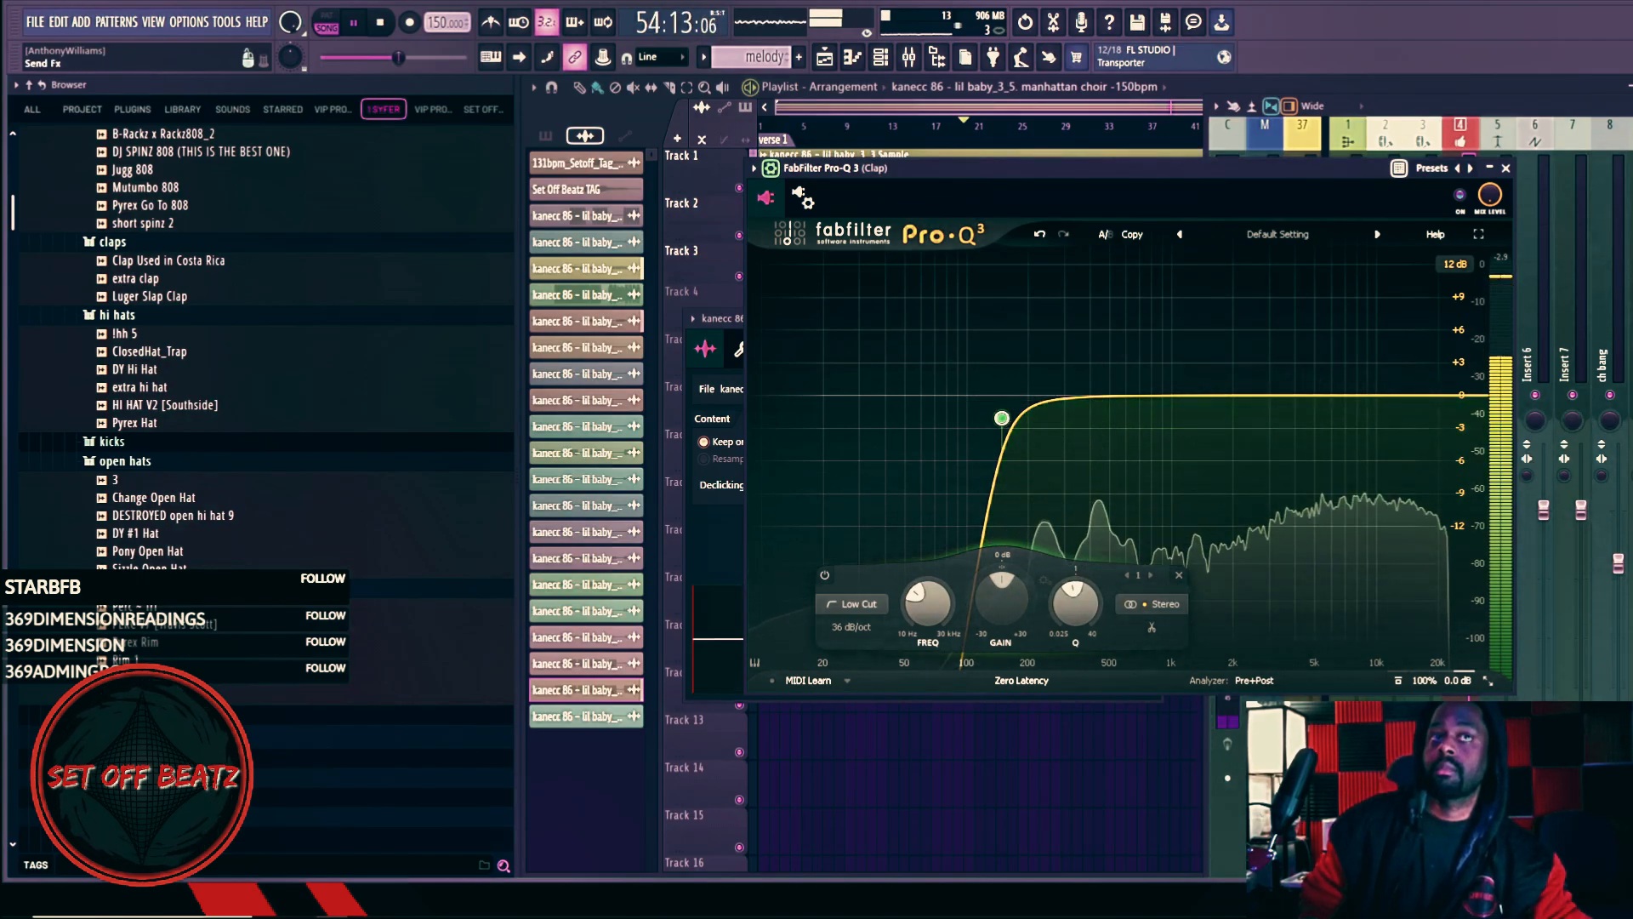
click(1468, 89)
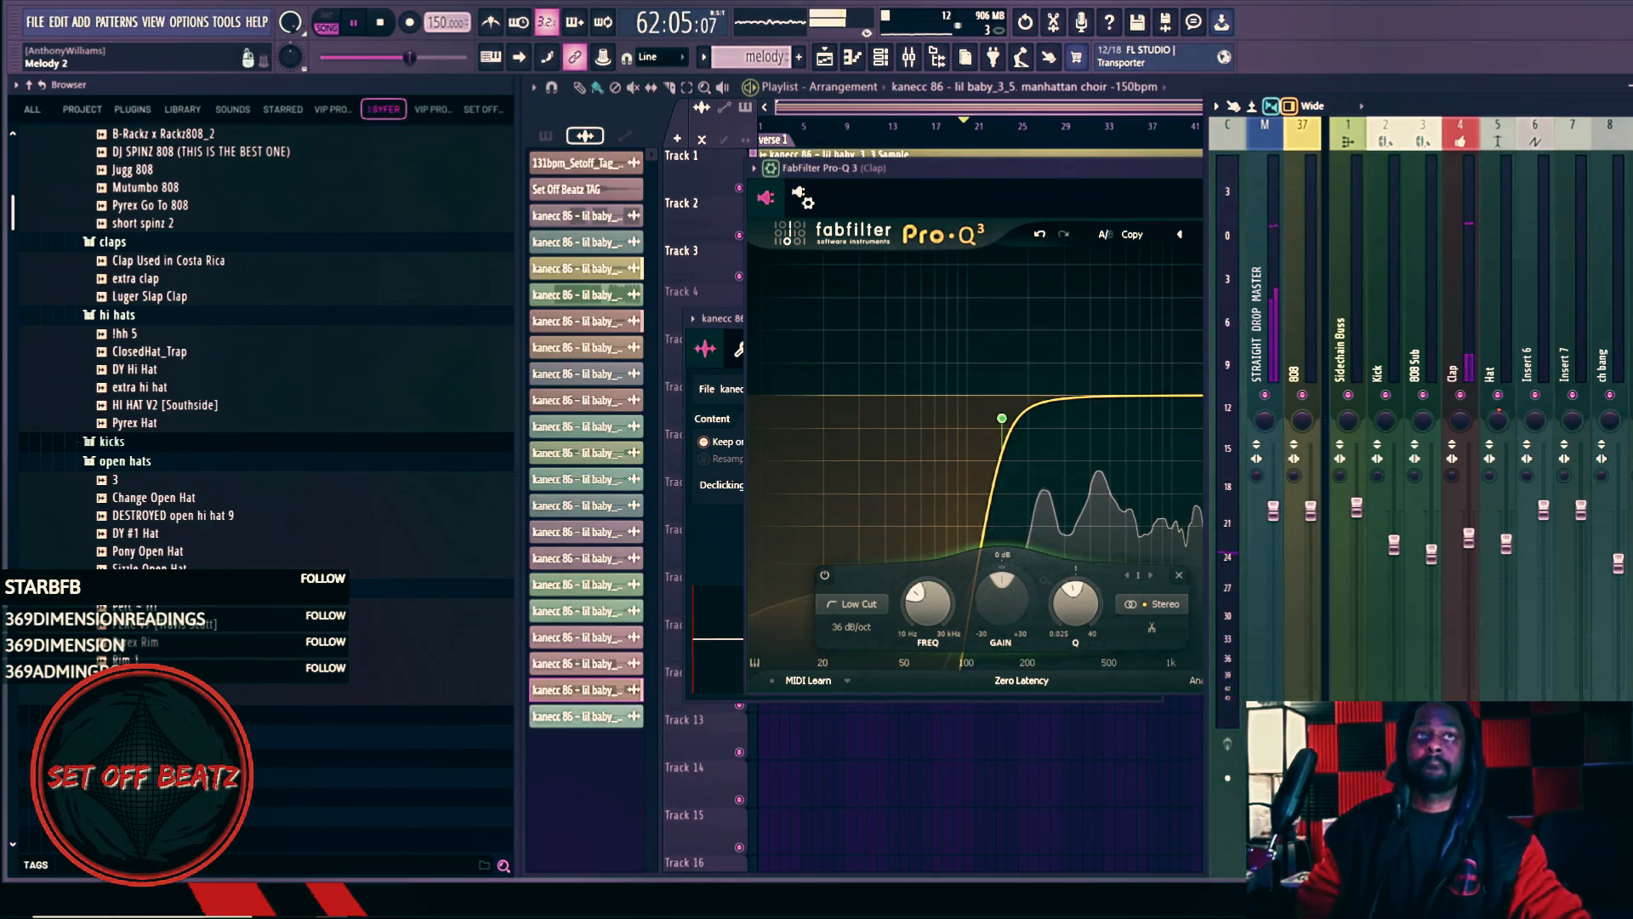
key(space)
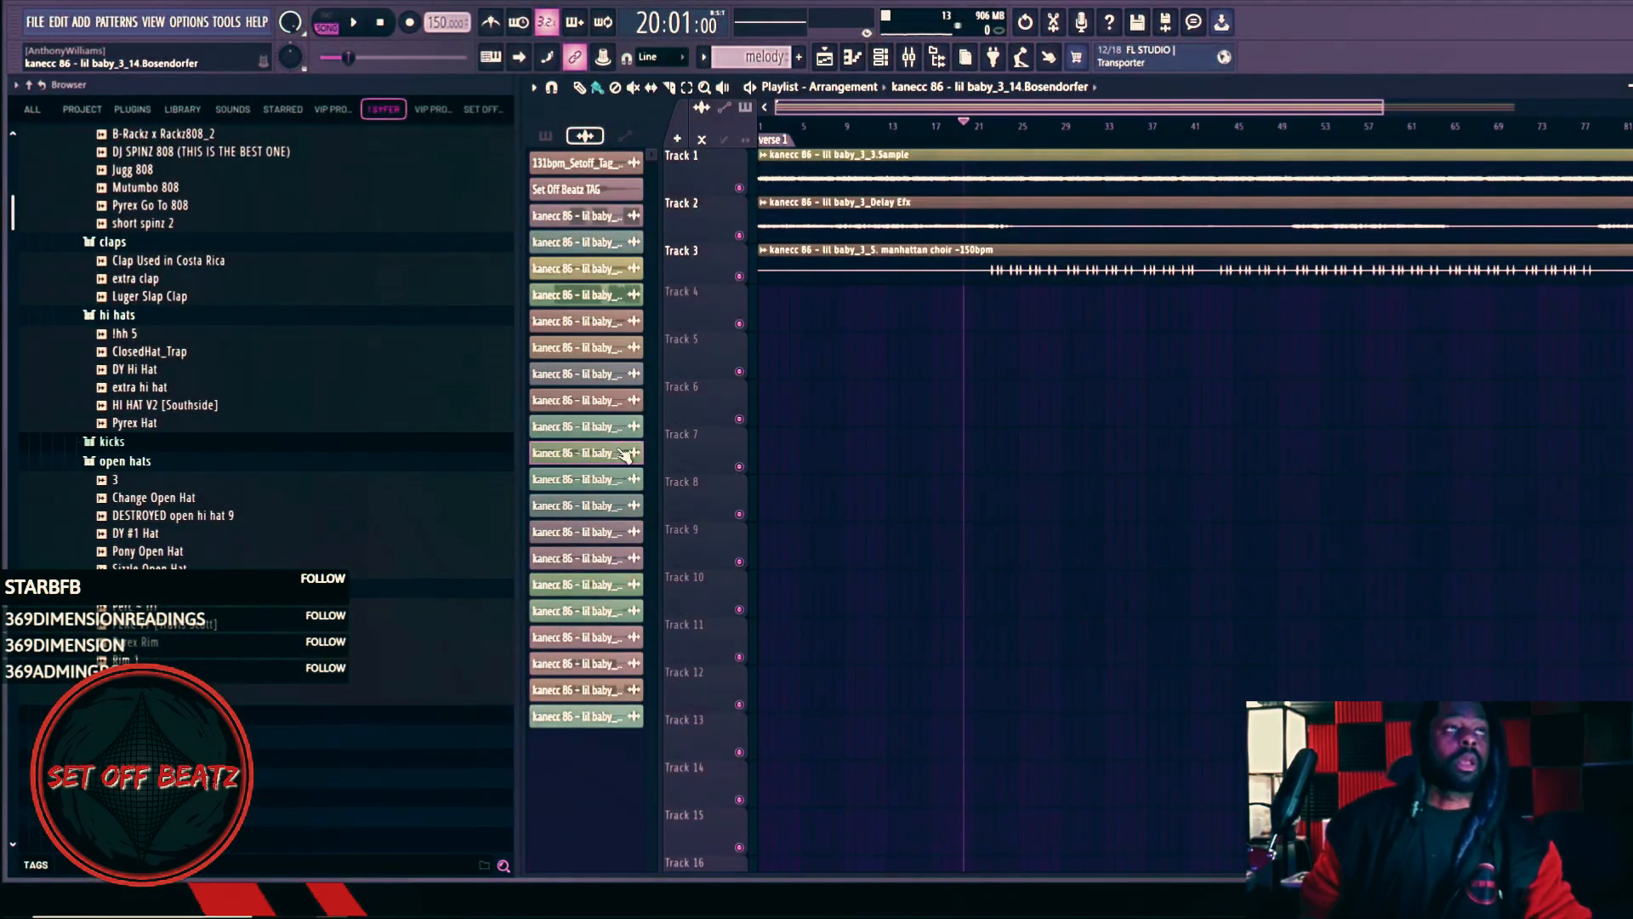
Step: Place the Bosendorfer clip on Track 4 and route it to Insert 12 in the mixer
click(594, 455)
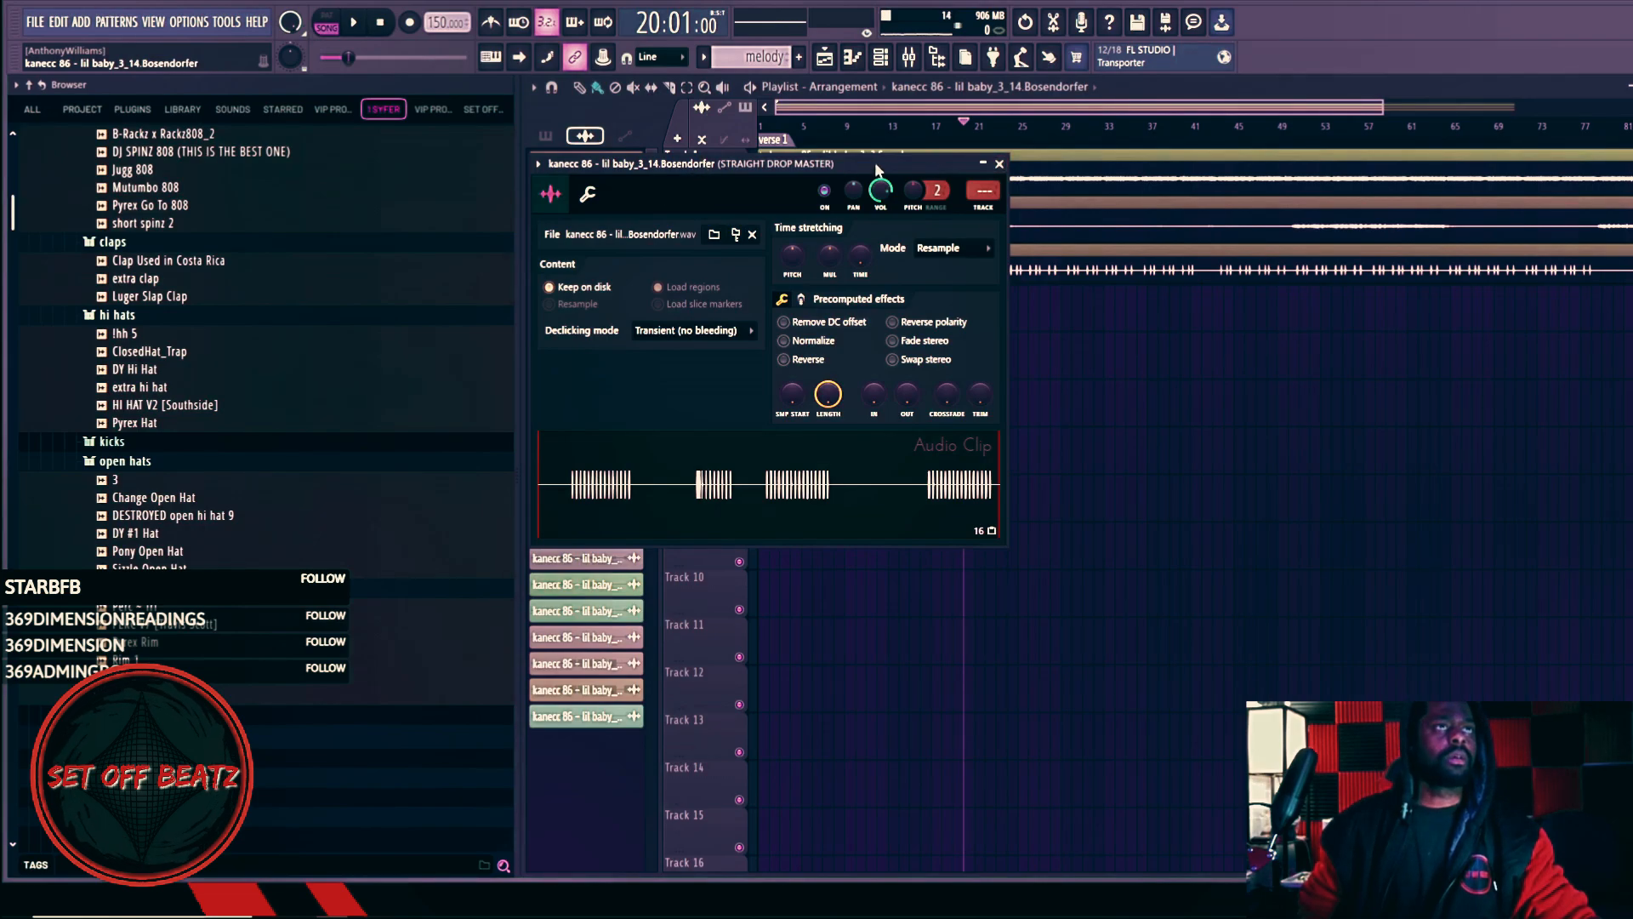
drag(876, 170, 1085, 330)
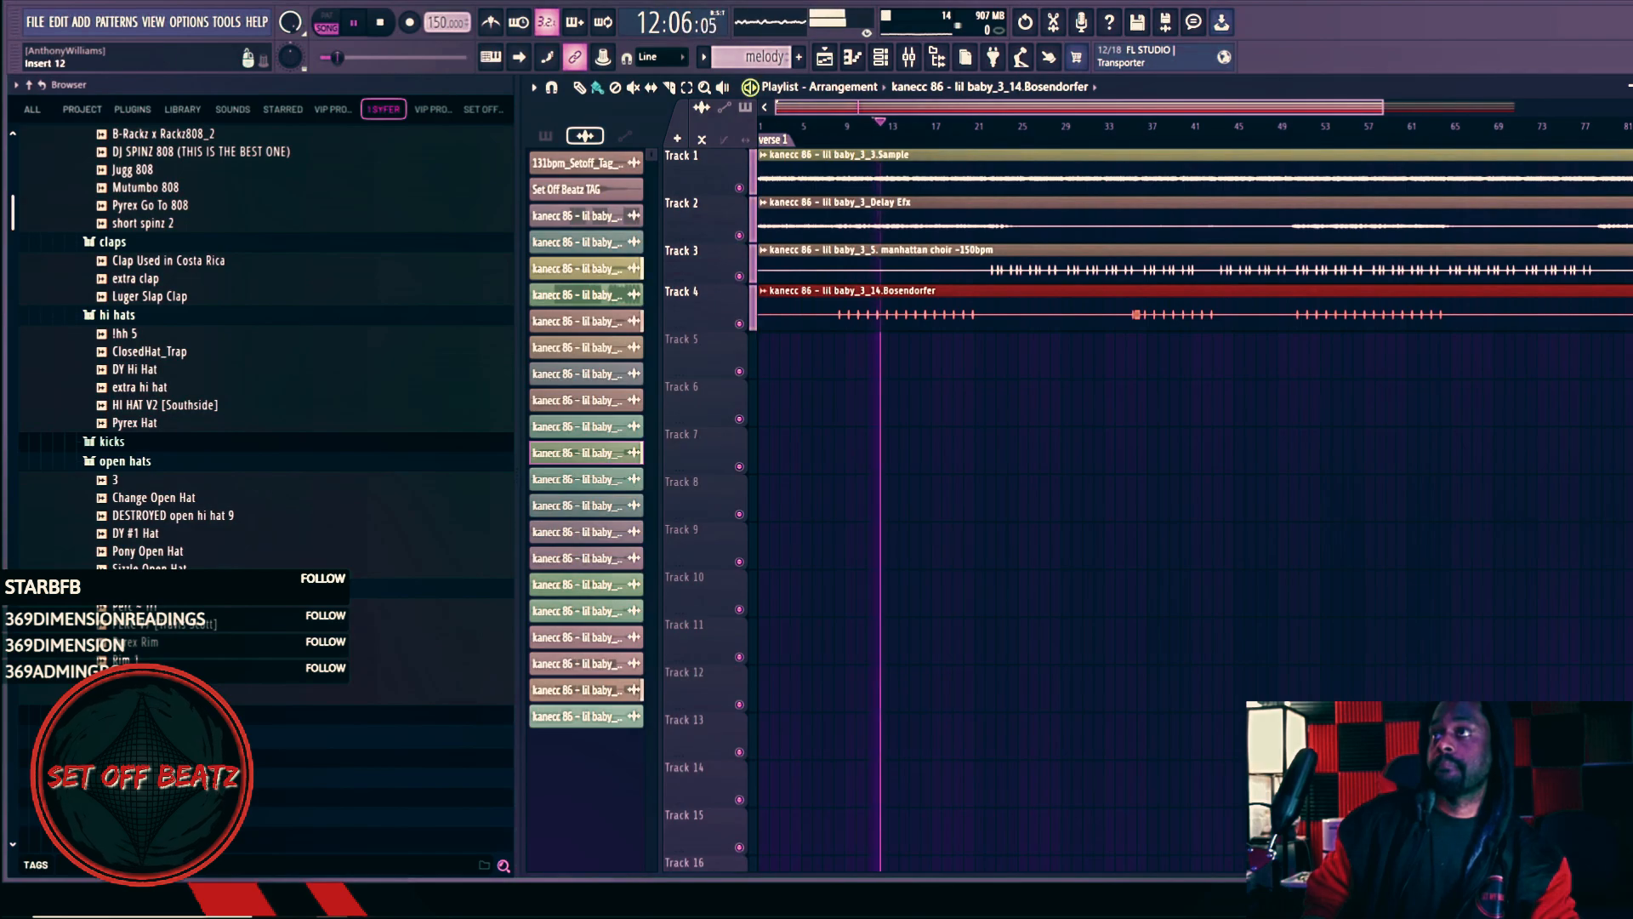
key(F9)
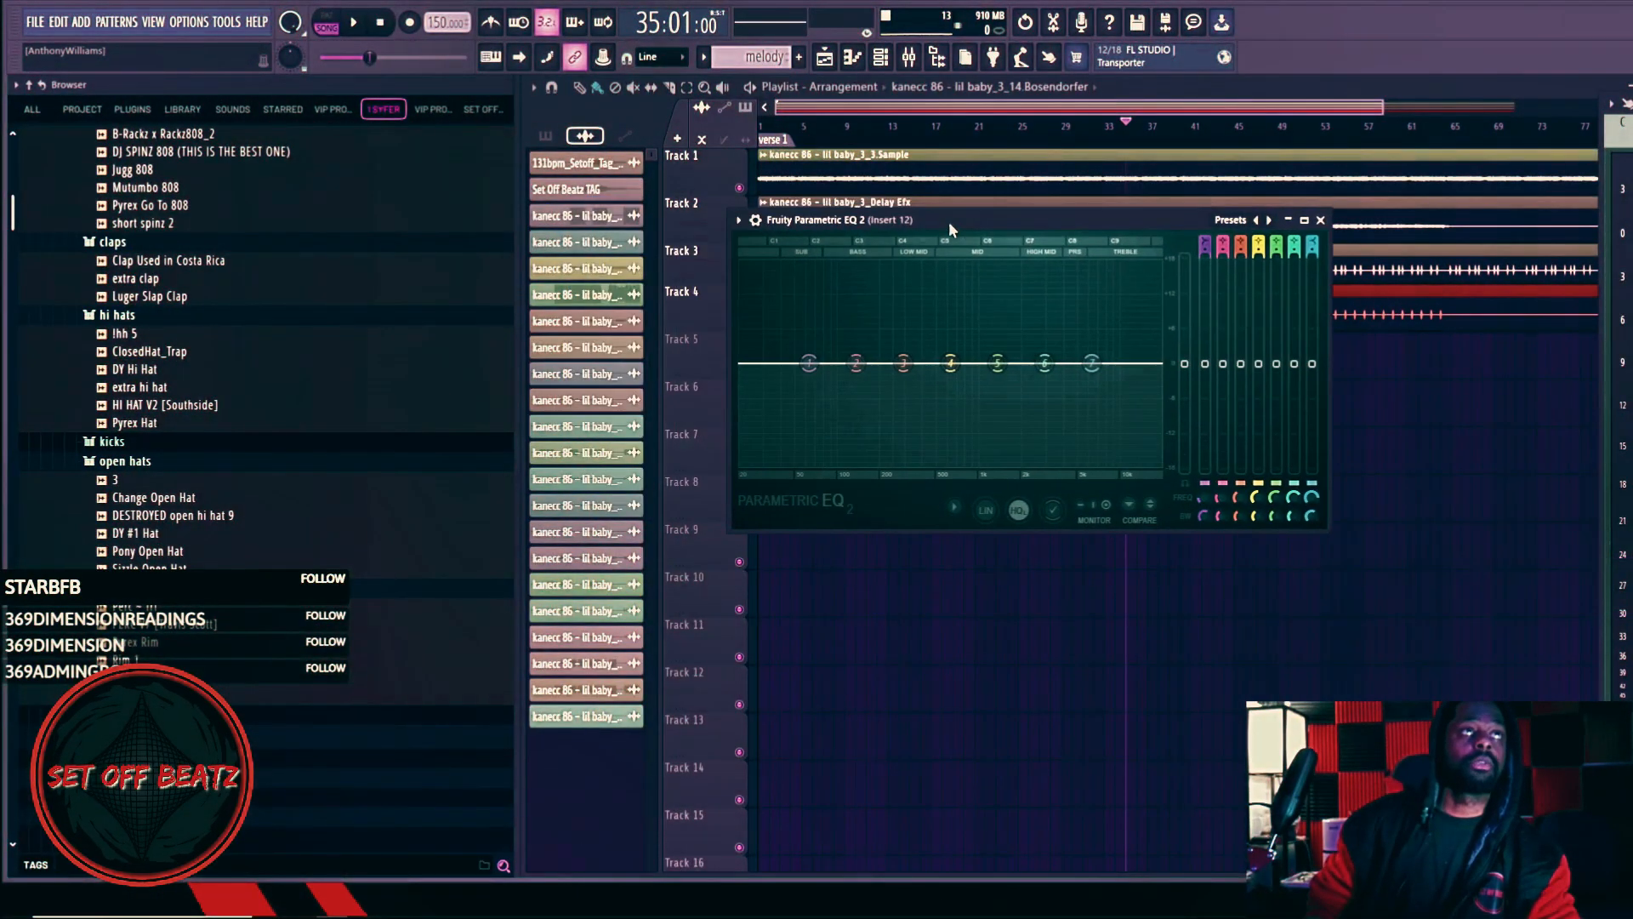
Step: While the song plays, move band 1 of Fruity Parametric EQ 2 on Insert 12 higher in frequency and lower in gain
drag(947, 222, 995, 247)
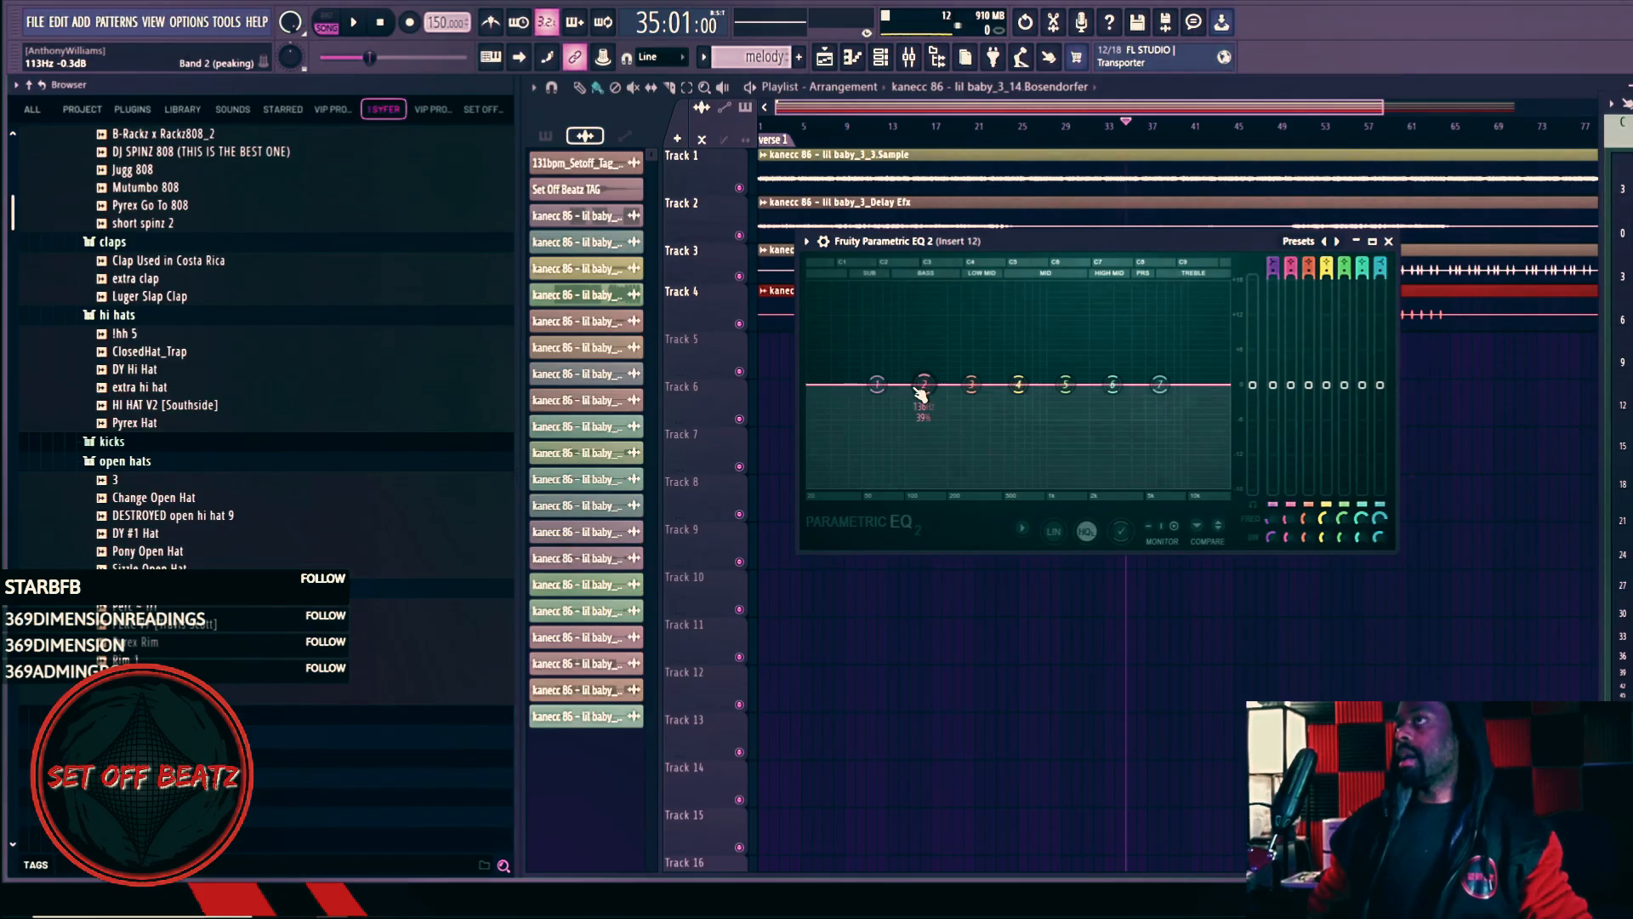
key(space)
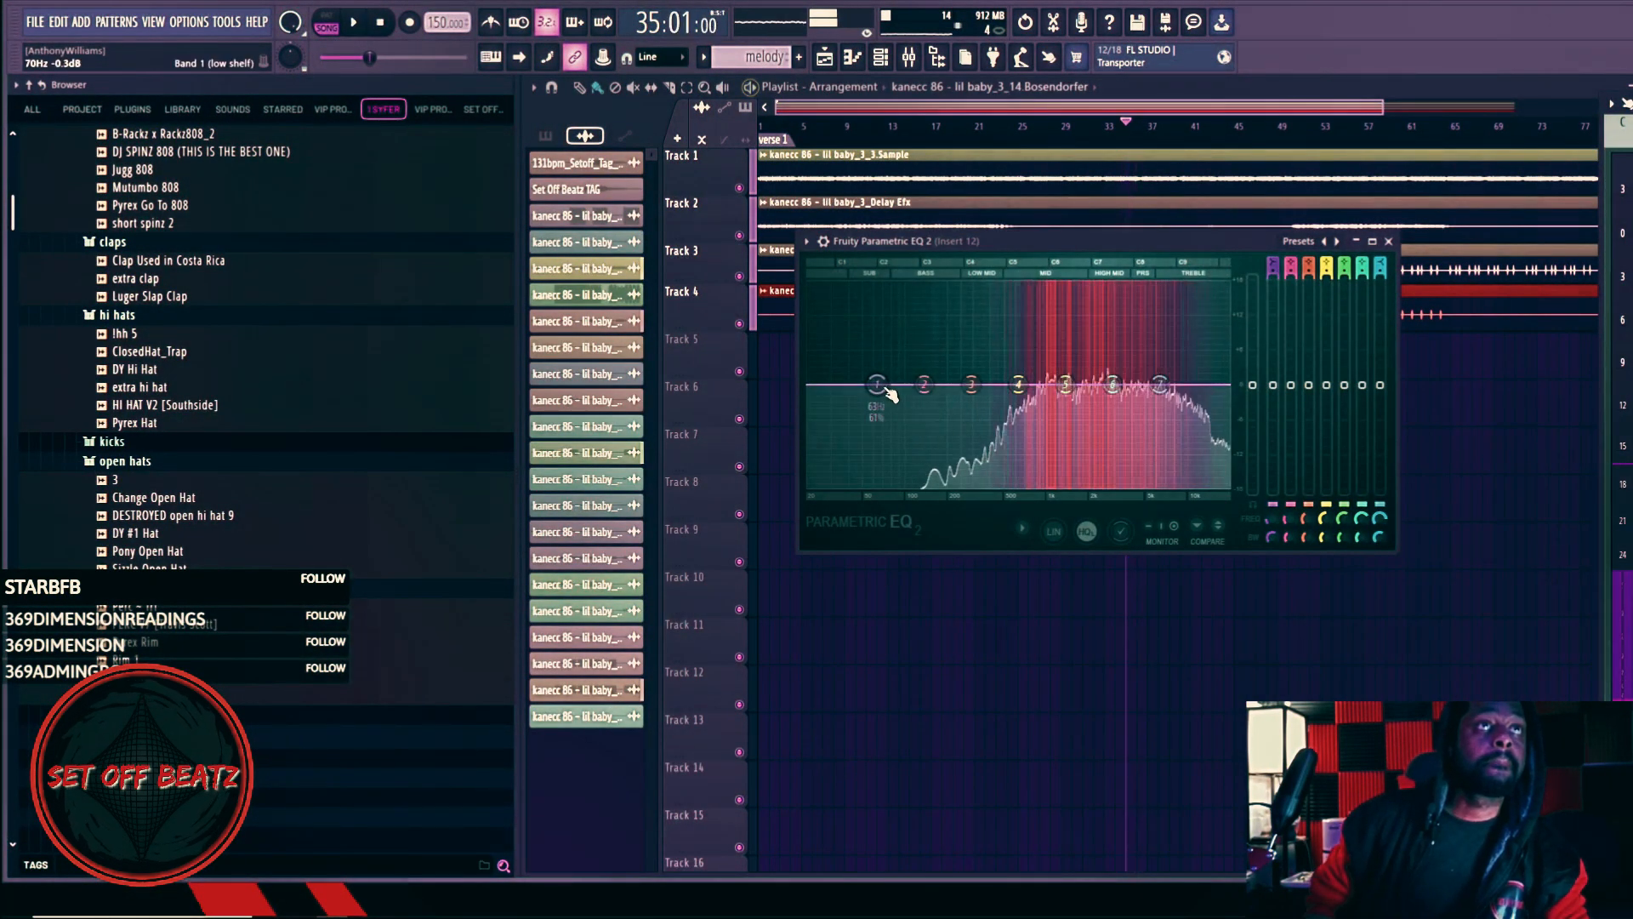
drag(877, 384, 997, 484)
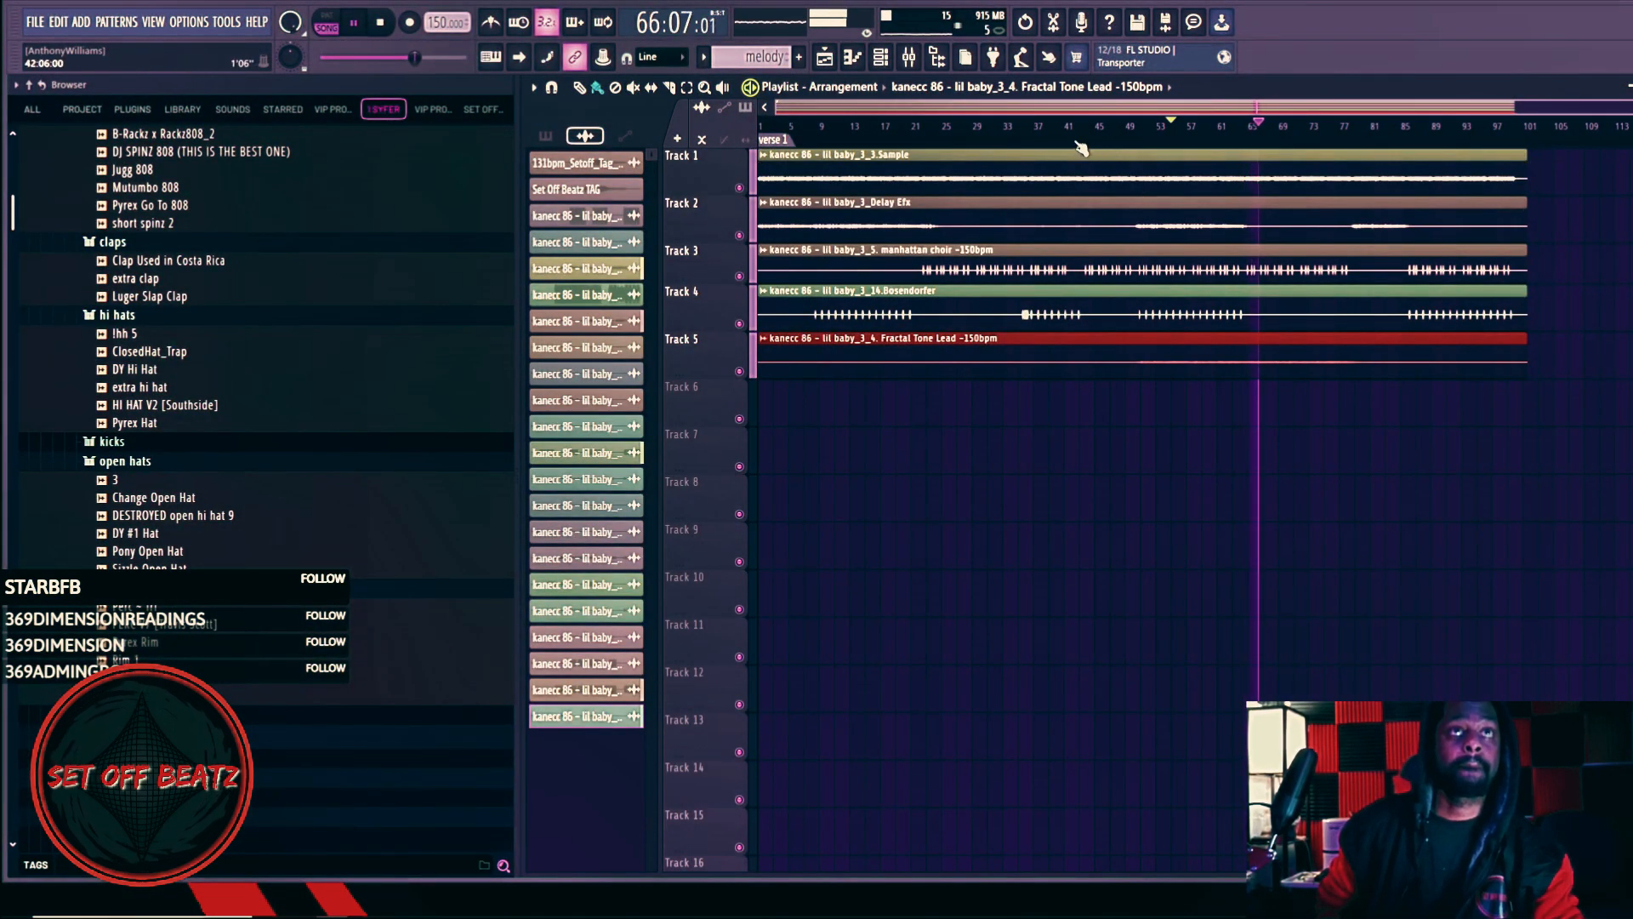
Step: Play the song from about bar 53 and change the Fractal Tone Lead clip's mixer track assignment in its channel settings
click(1153, 136)
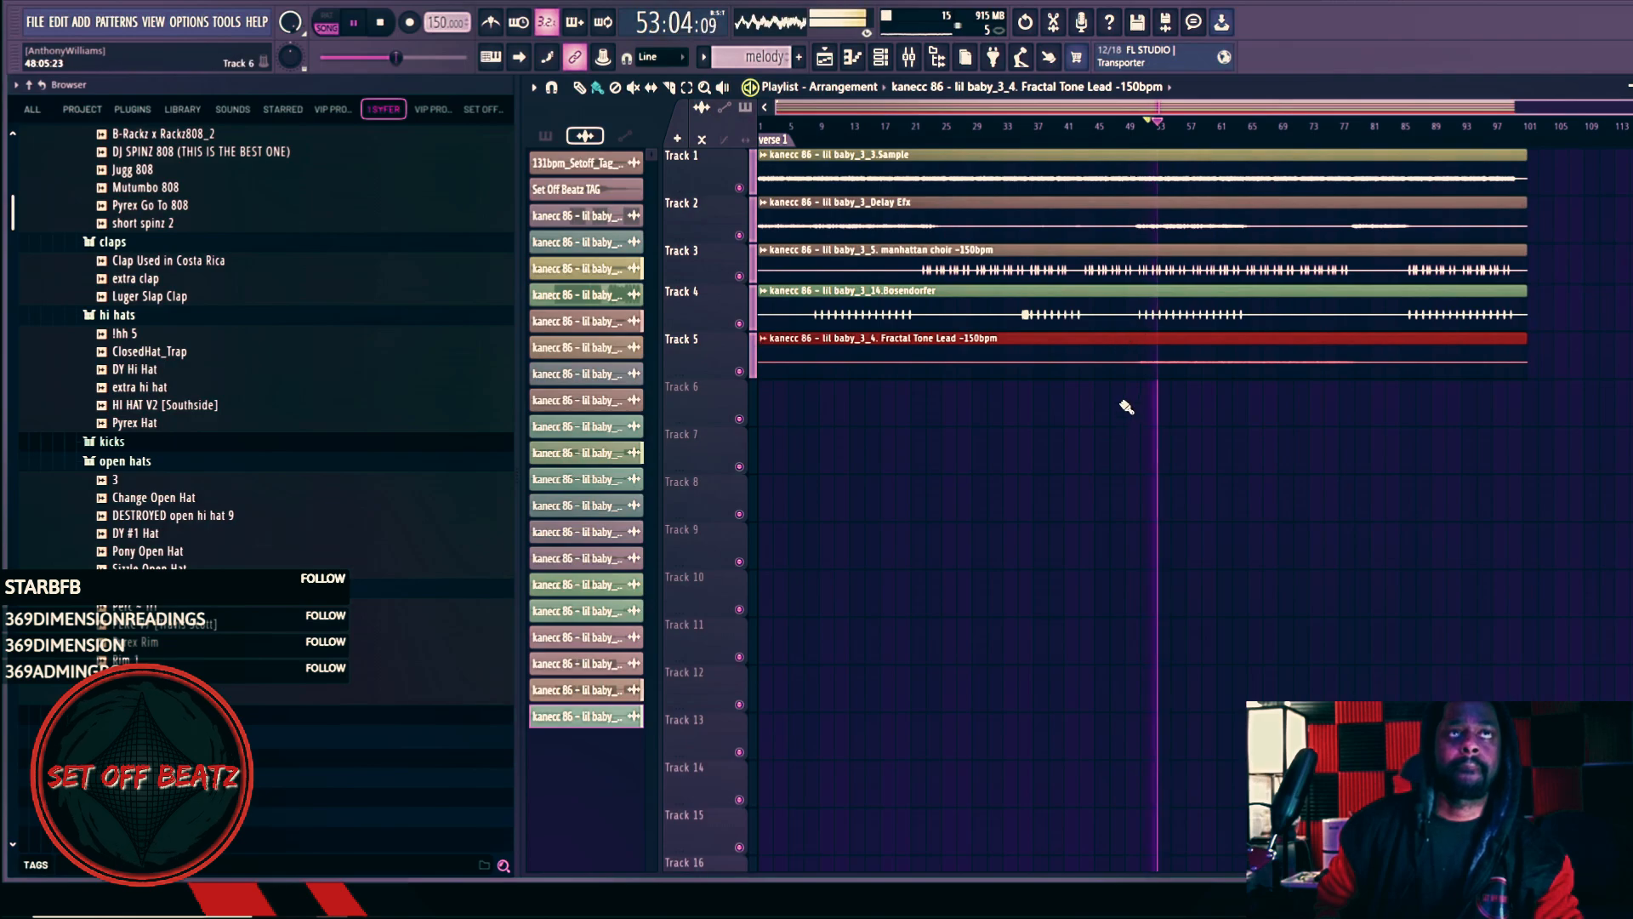
double_click(1104, 352)
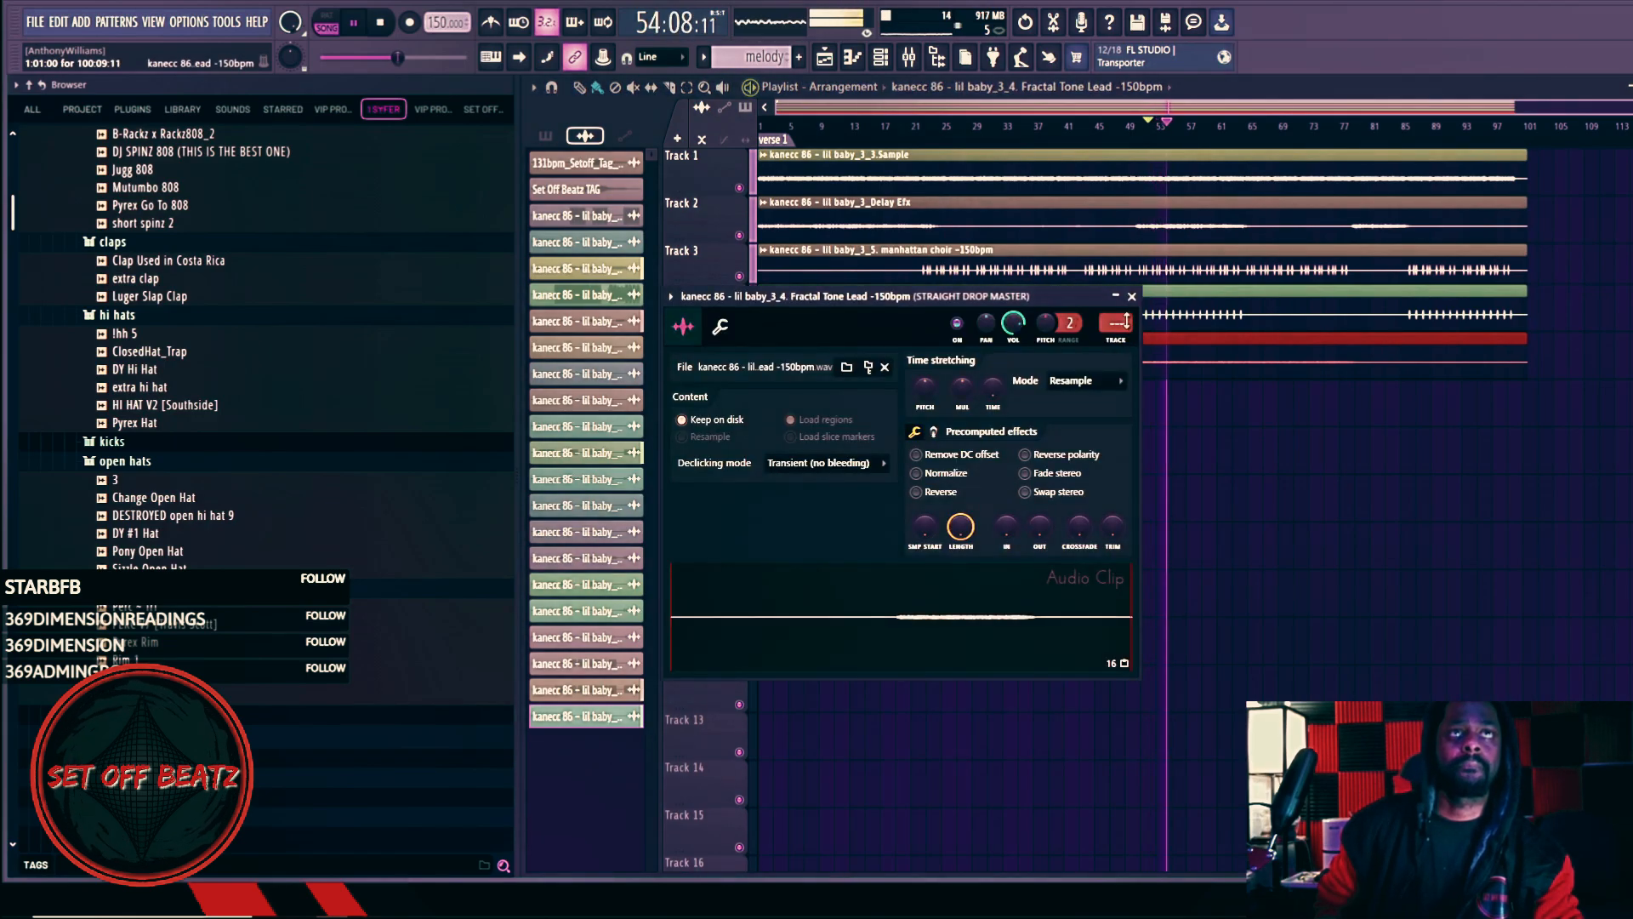
drag(1128, 321, 1127, 308)
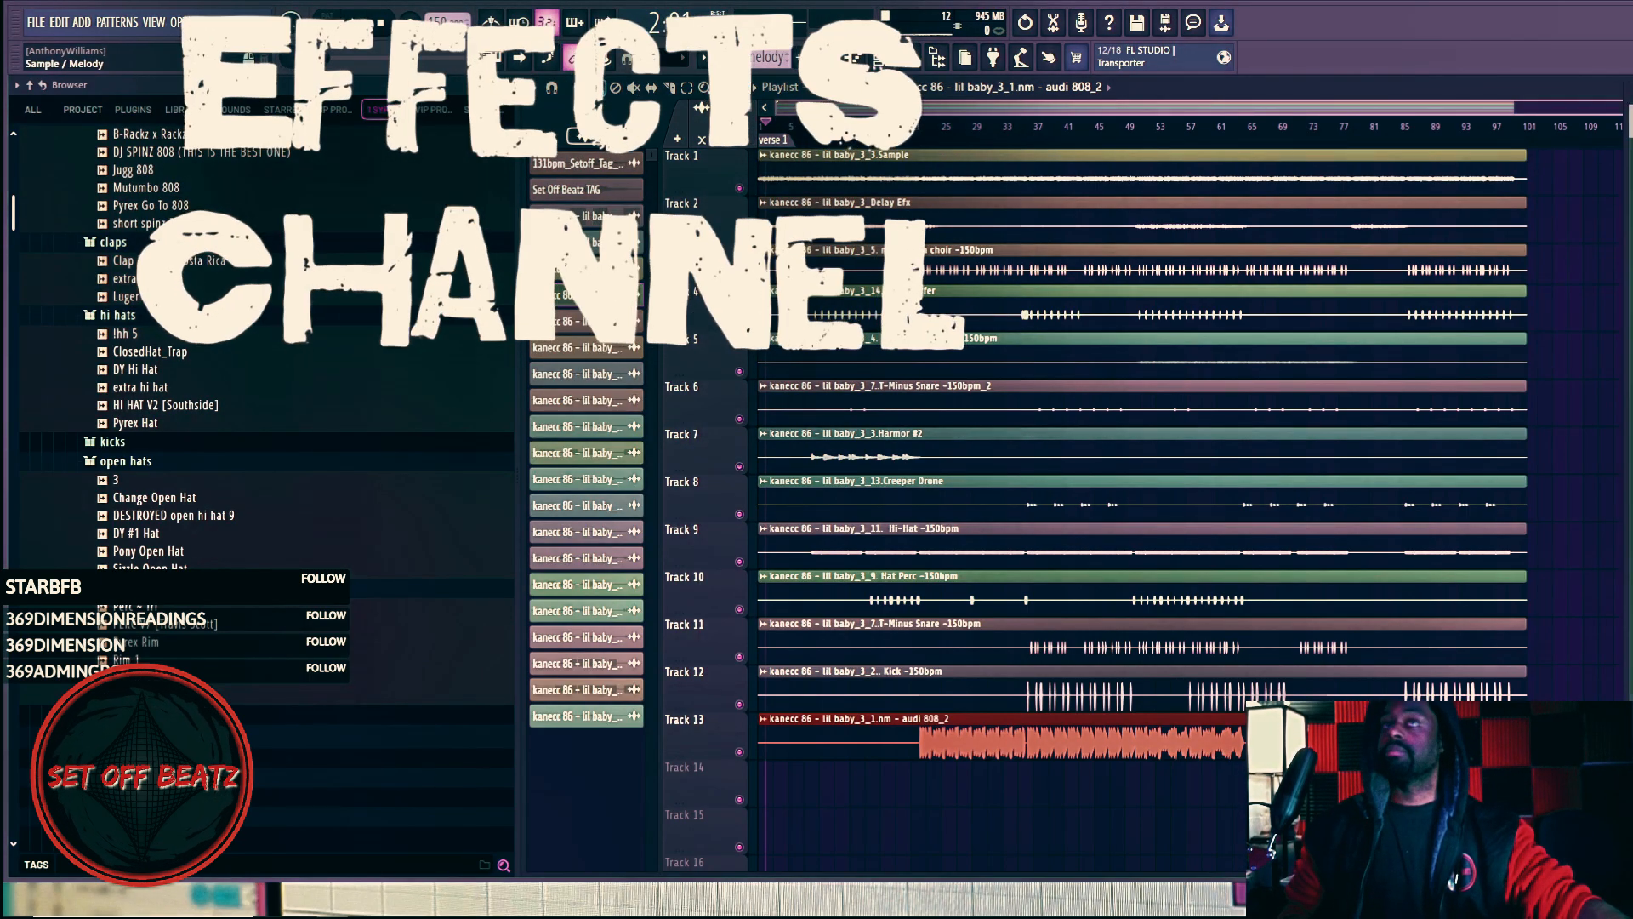
Step: Load ValhallaRoom into the first effect slot of the Fx mixer track and move its window clear of the mixer
key(F9)
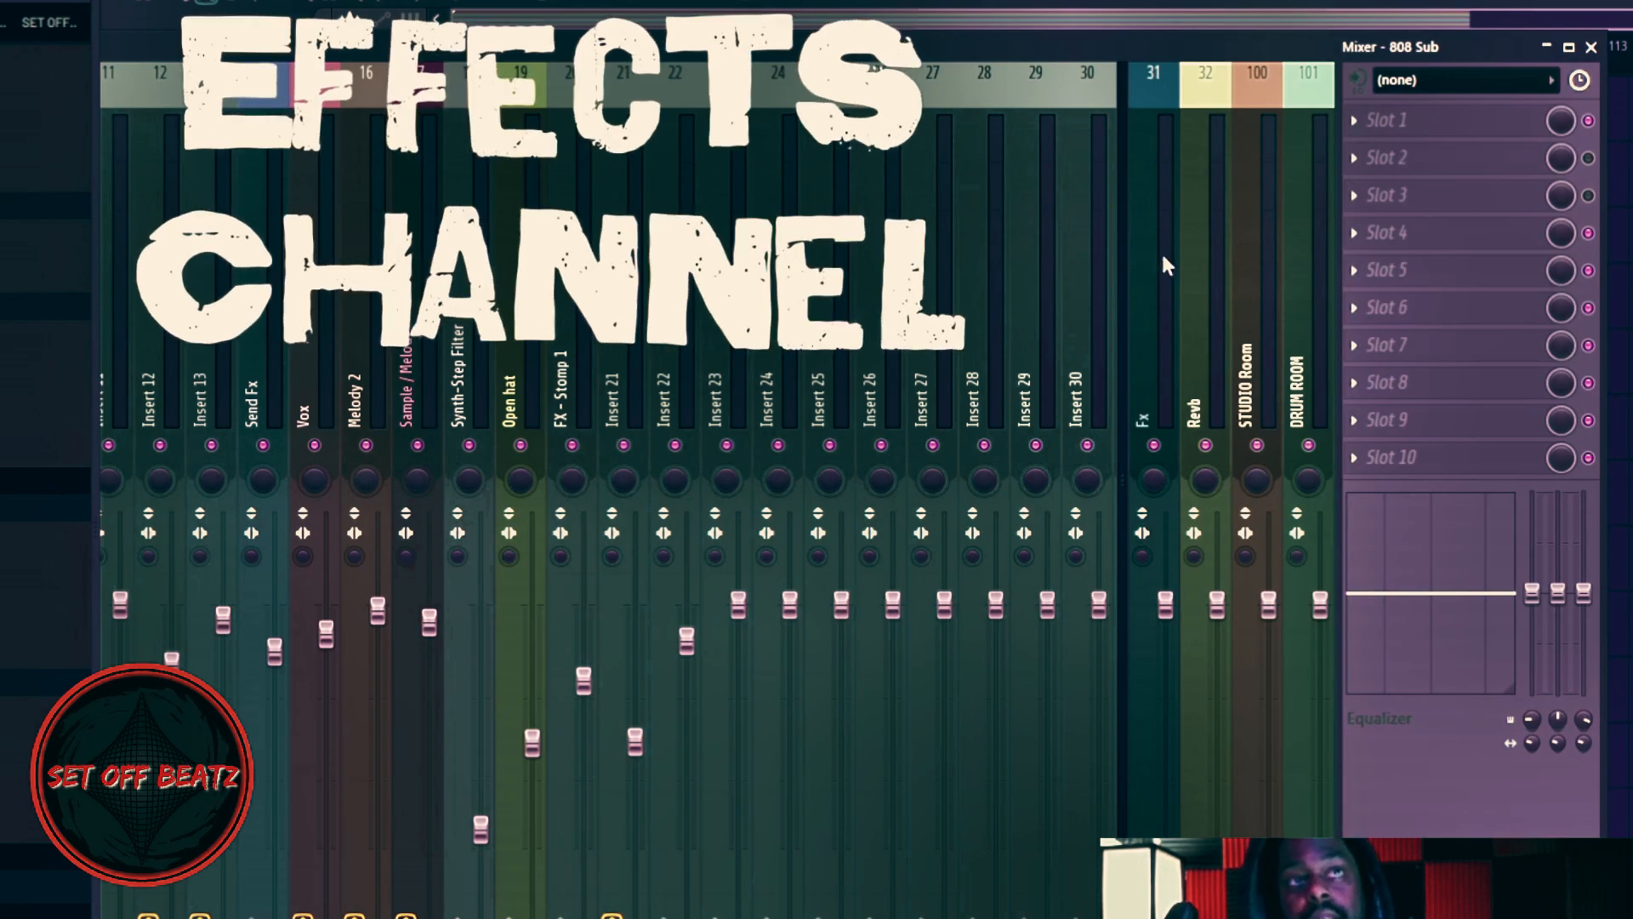
click(1135, 226)
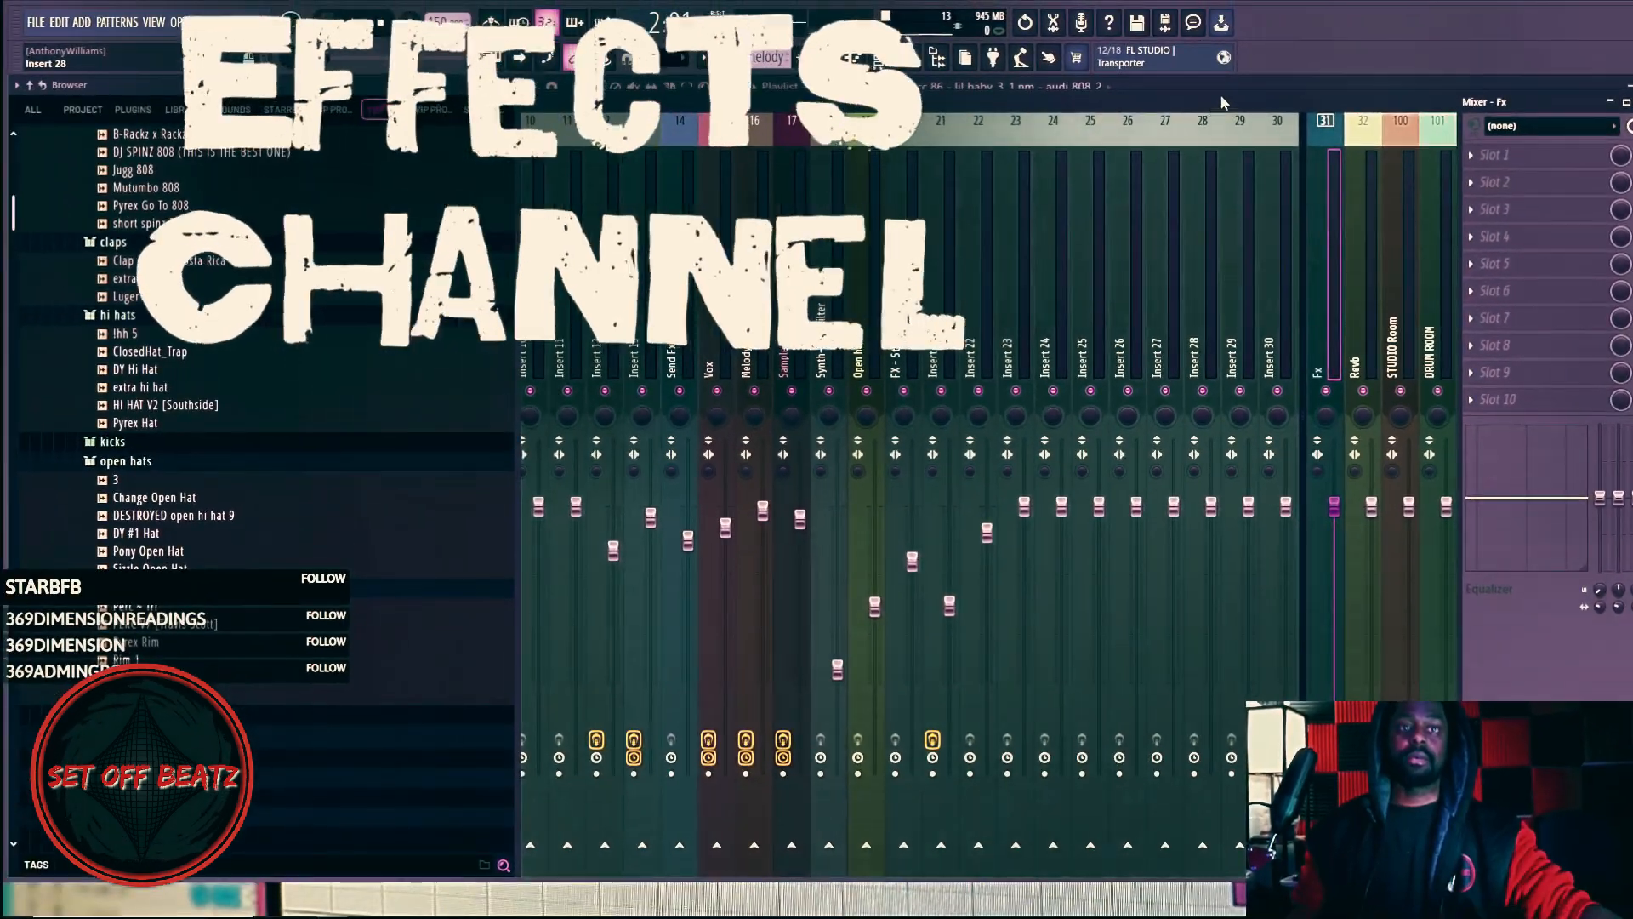
drag(1222, 102, 1175, 94)
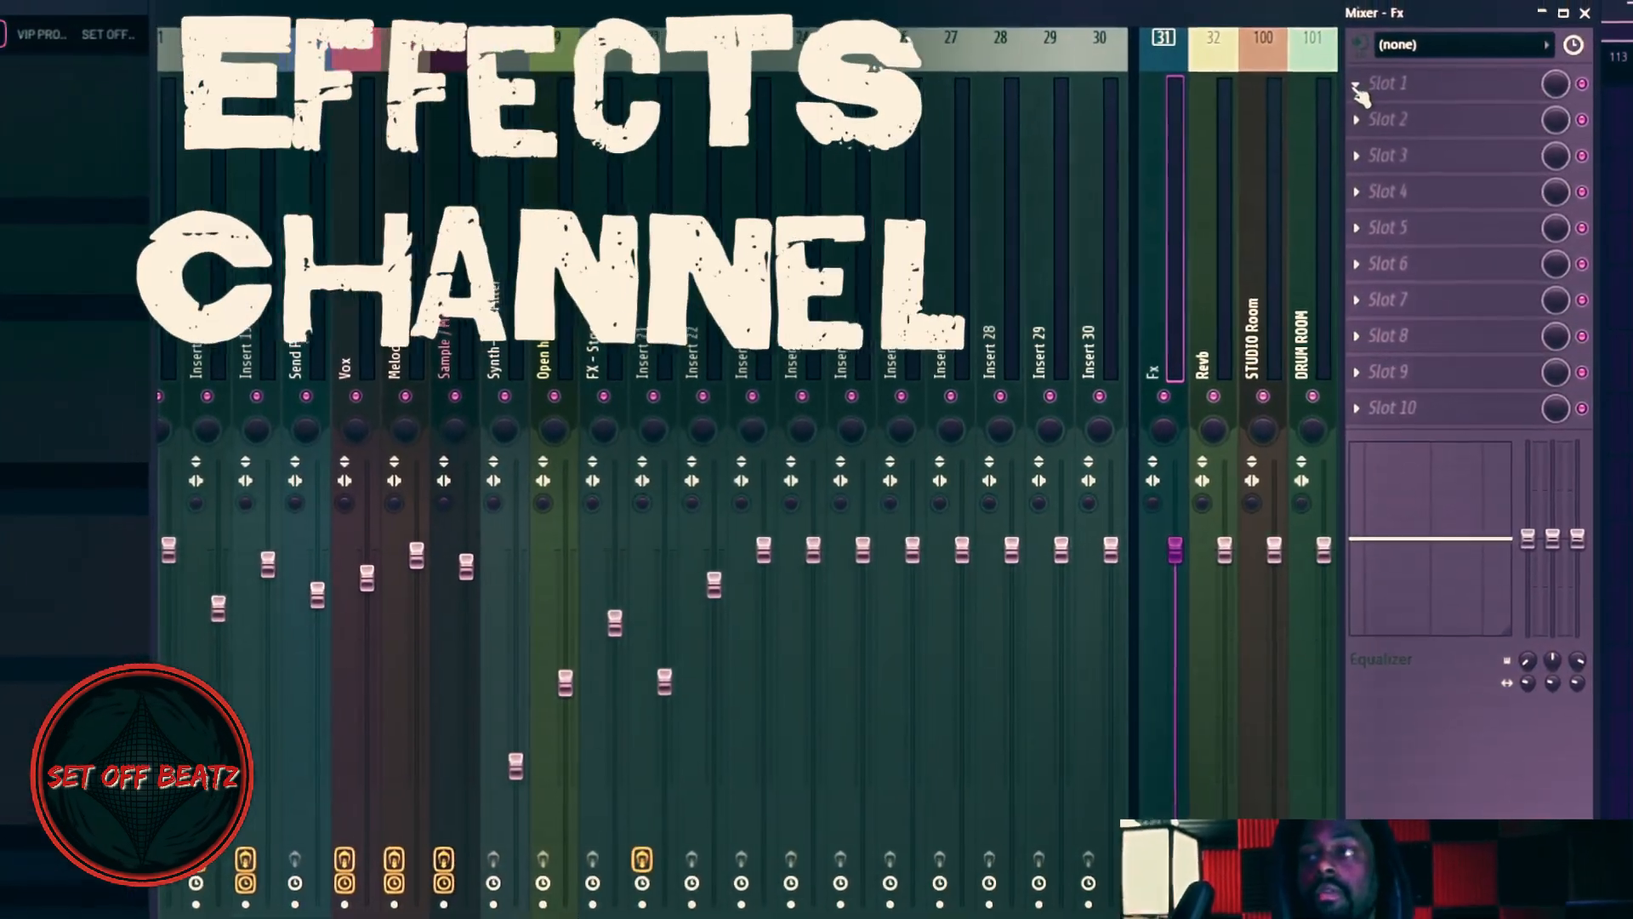
click(1371, 90)
mouse_move(1383, 111)
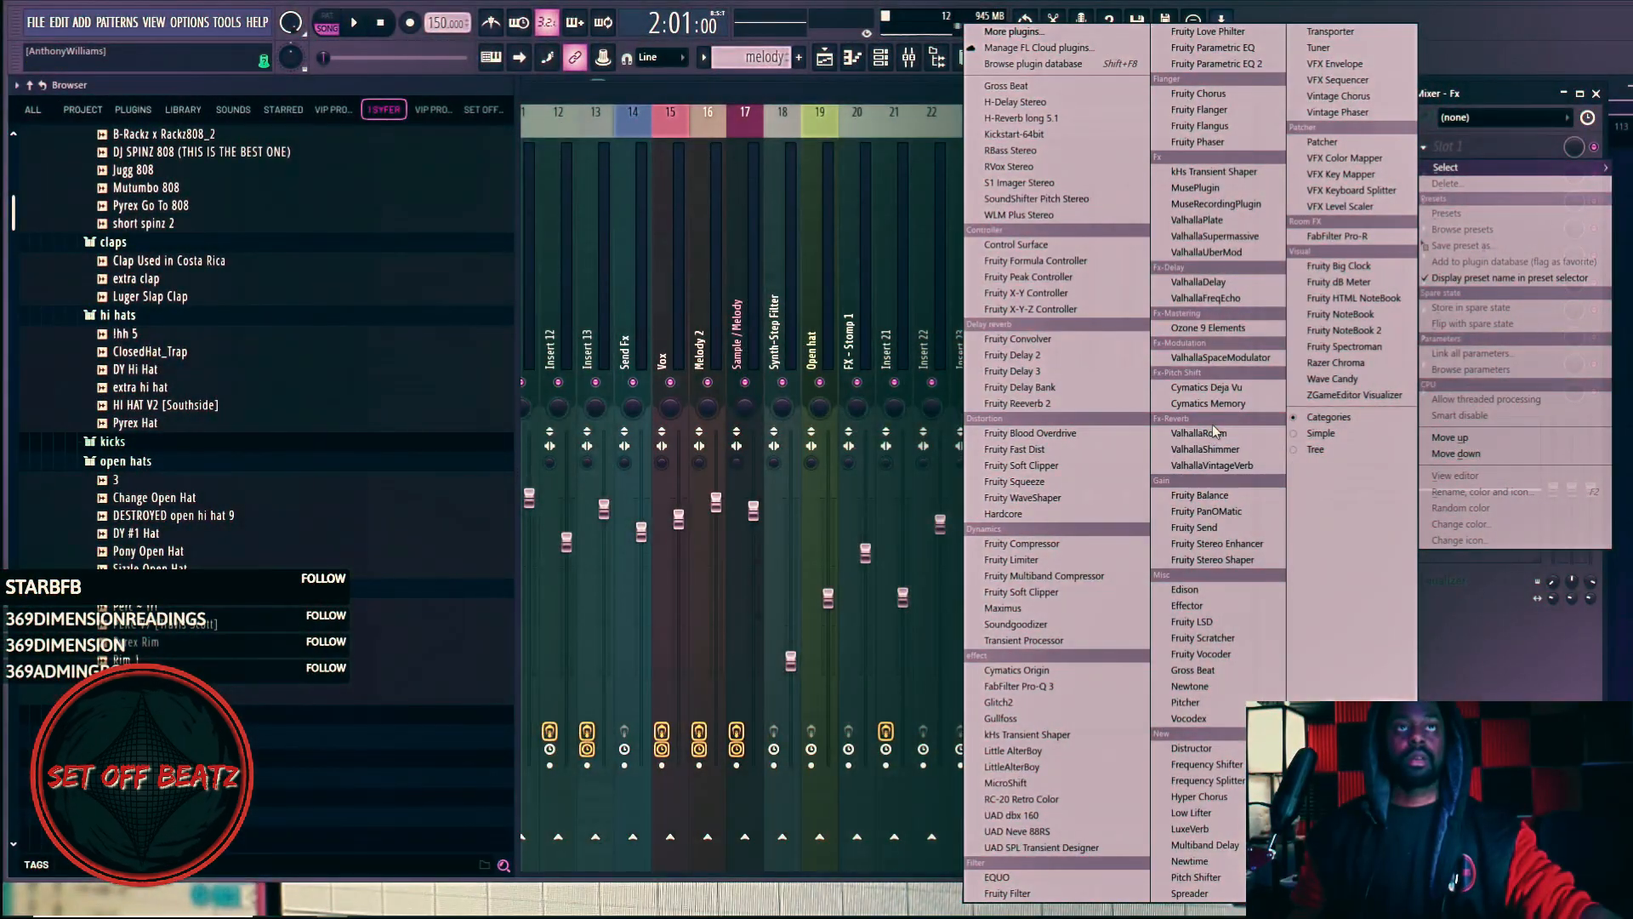
click(1214, 432)
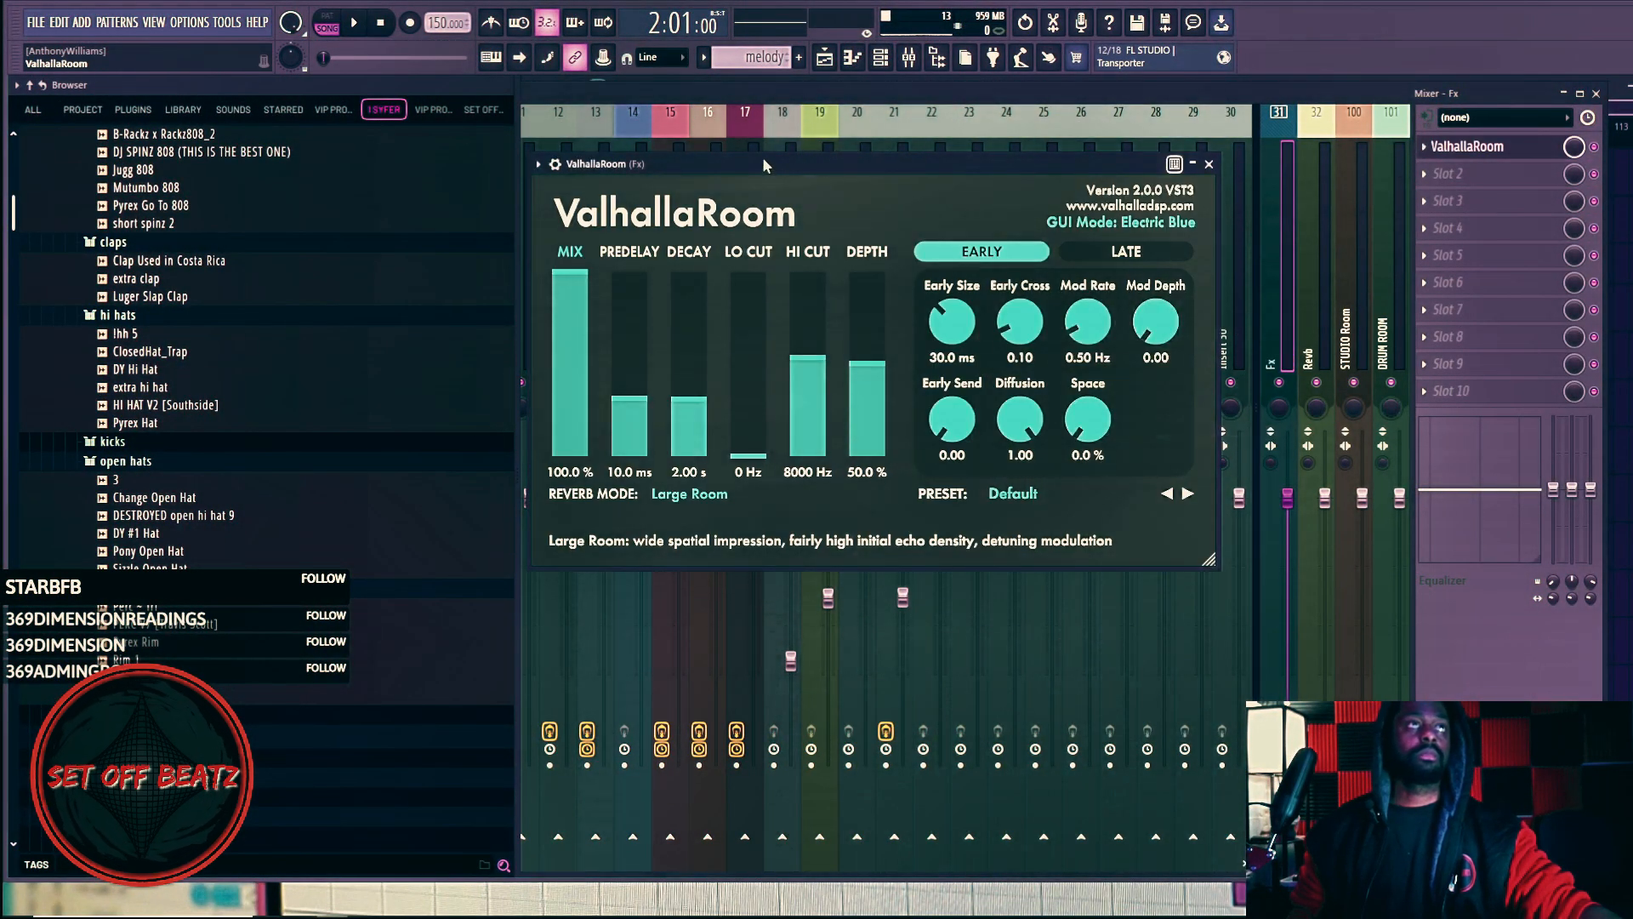
drag(762, 157, 946, 146)
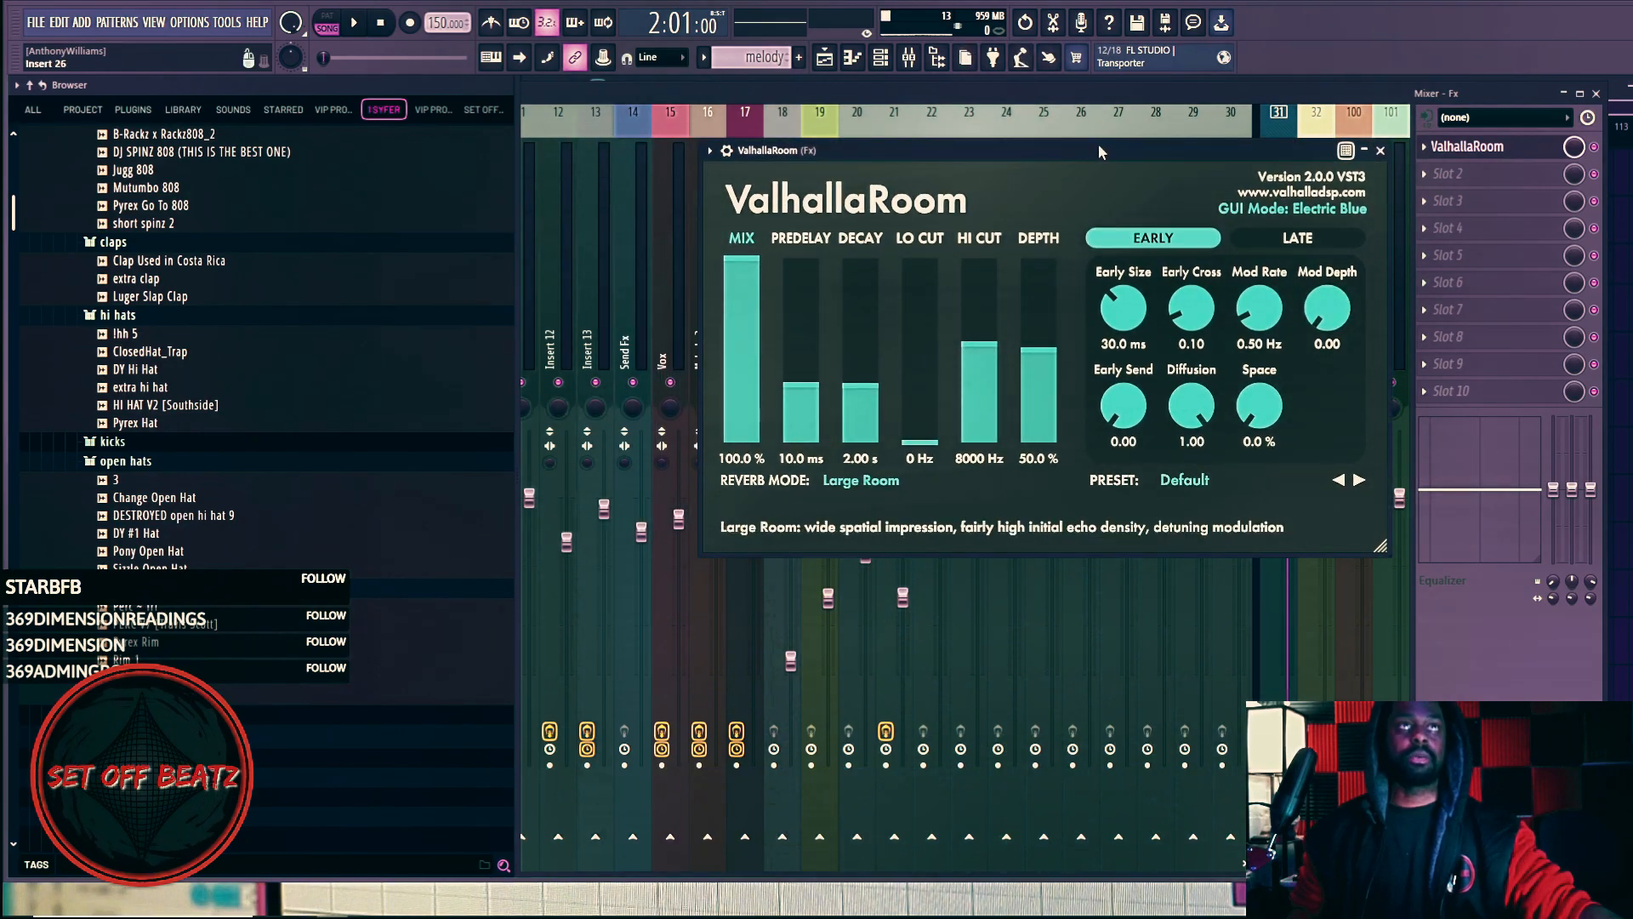
drag(1099, 149, 1152, 154)
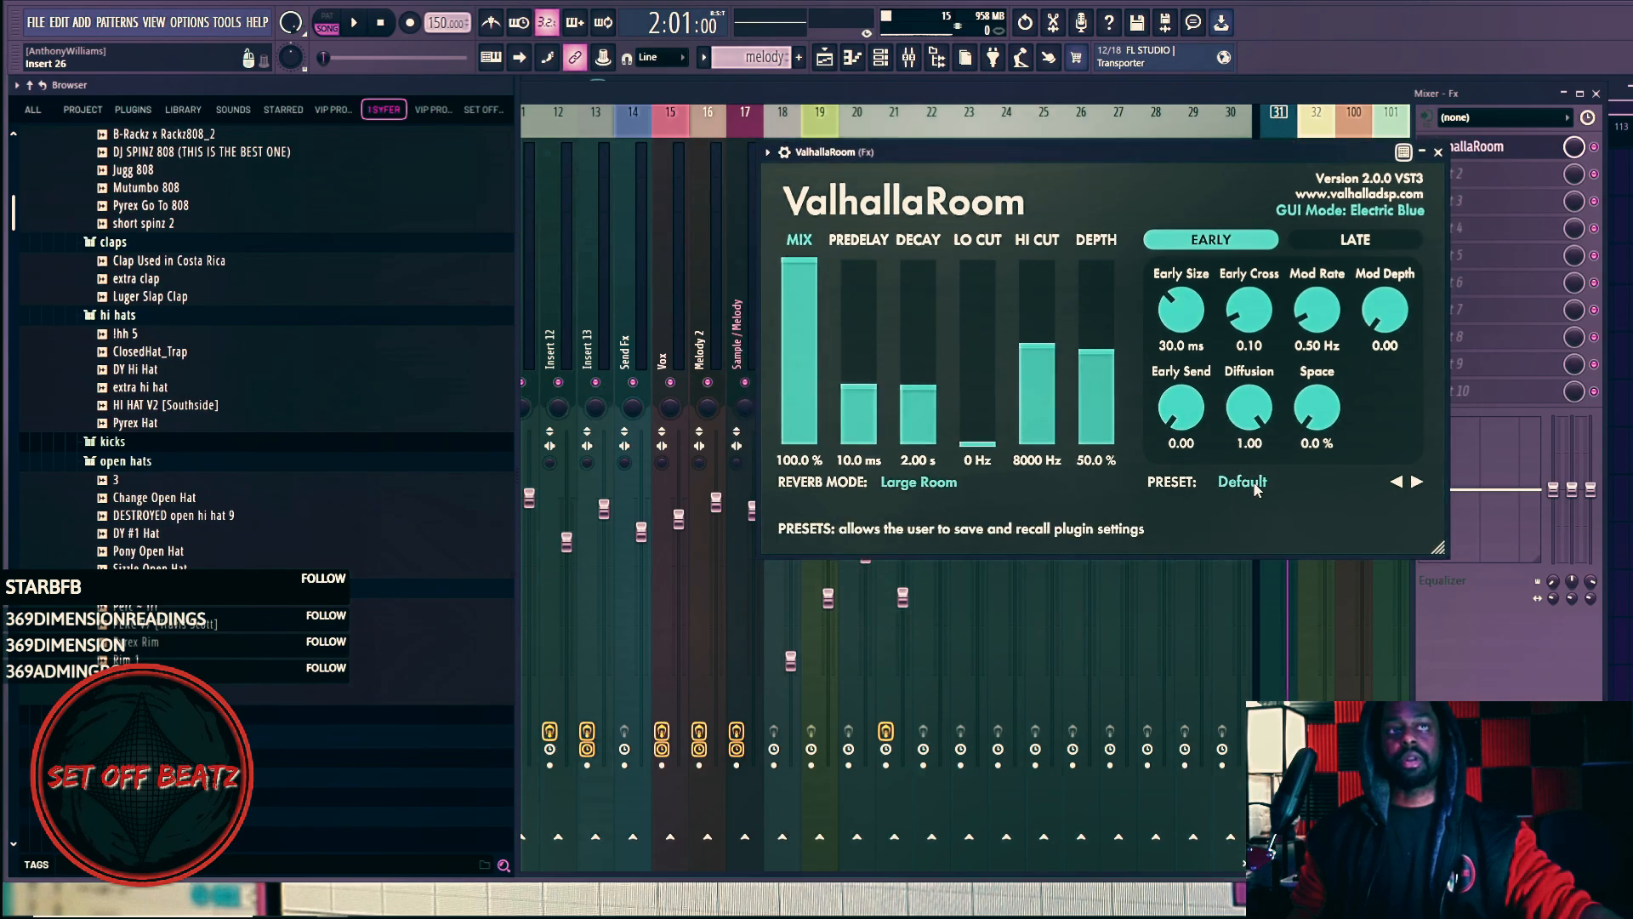
drag(1150, 153, 1548, 120)
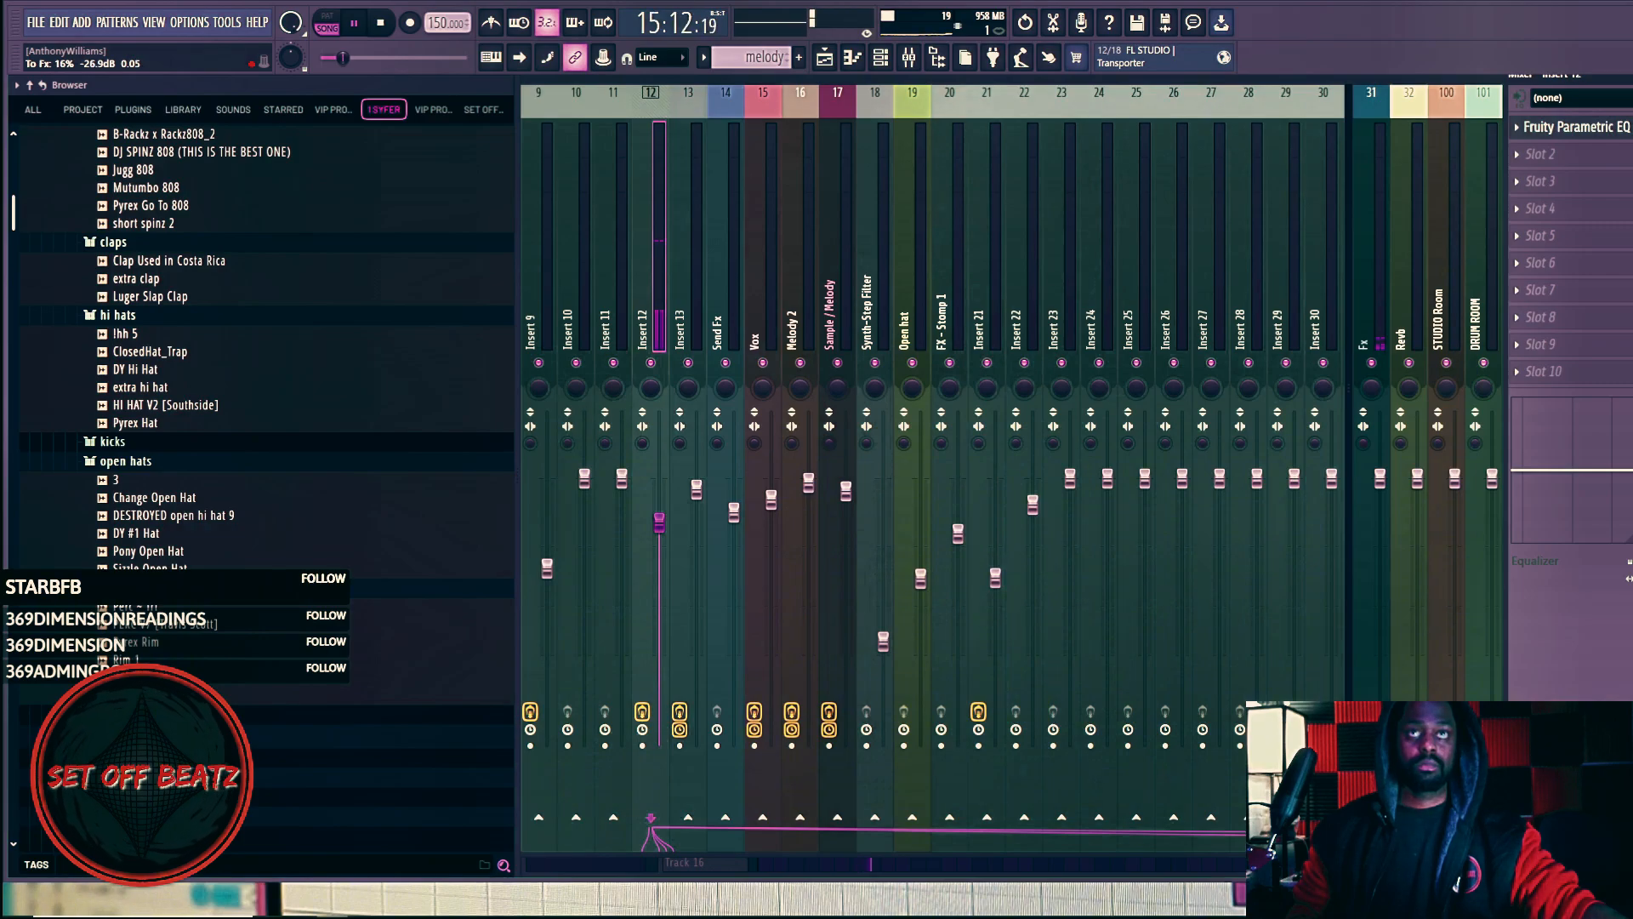
Step: Bring the Fx track's ValhallaRoom window back into view and browse its presets down to the Dense Room group
click(1372, 748)
drag(1632, 169, 1111, 163)
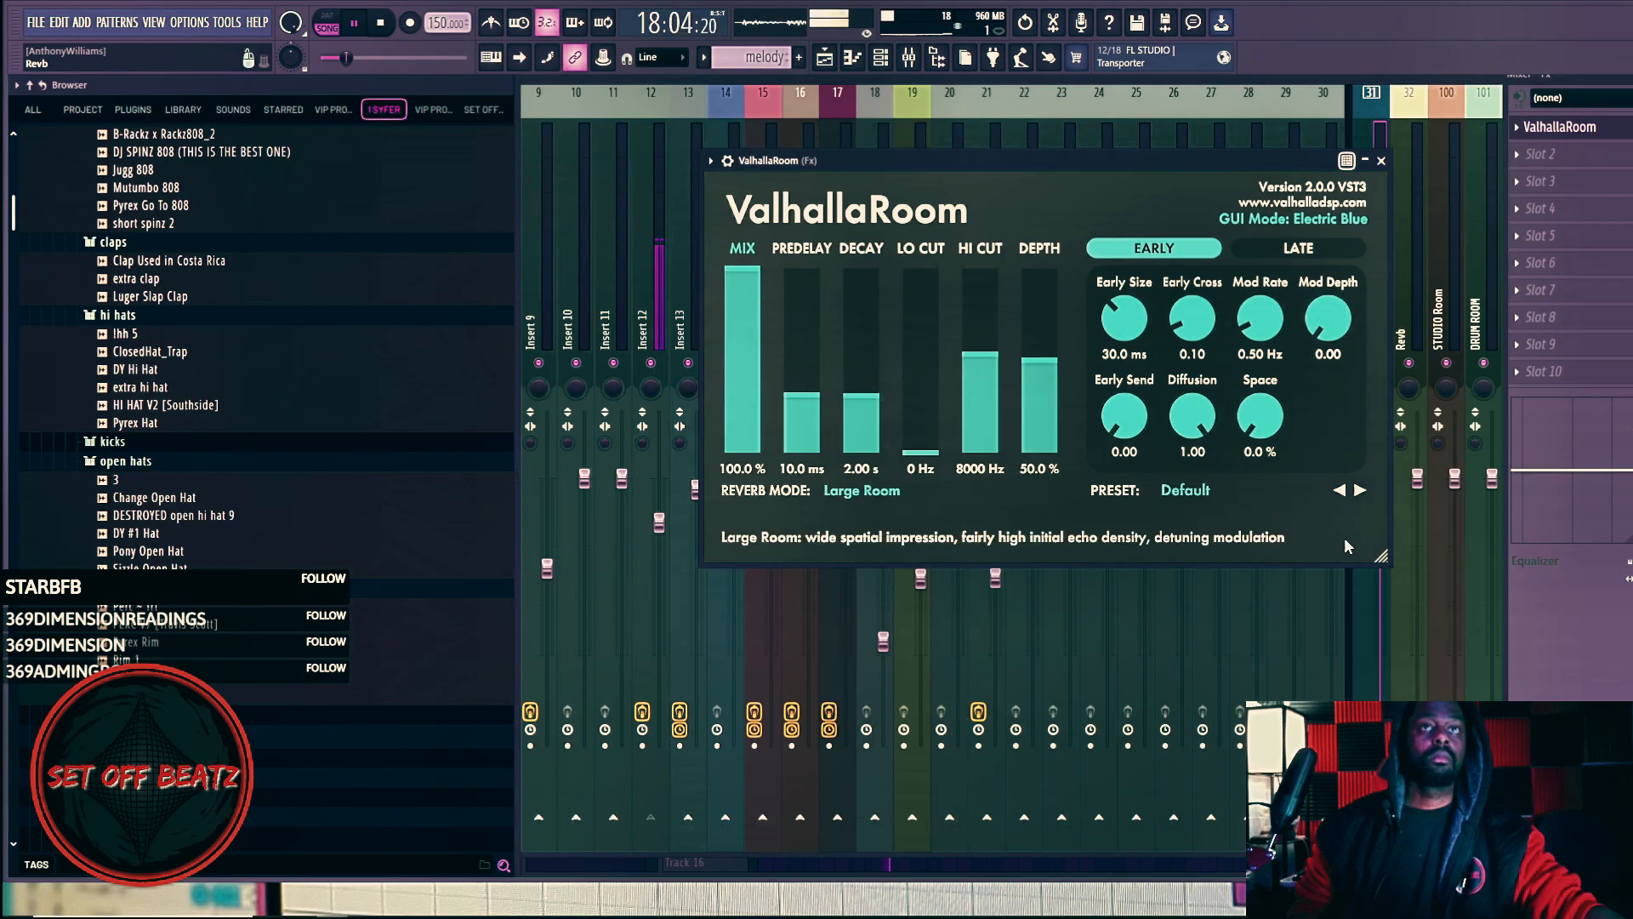
click(1191, 490)
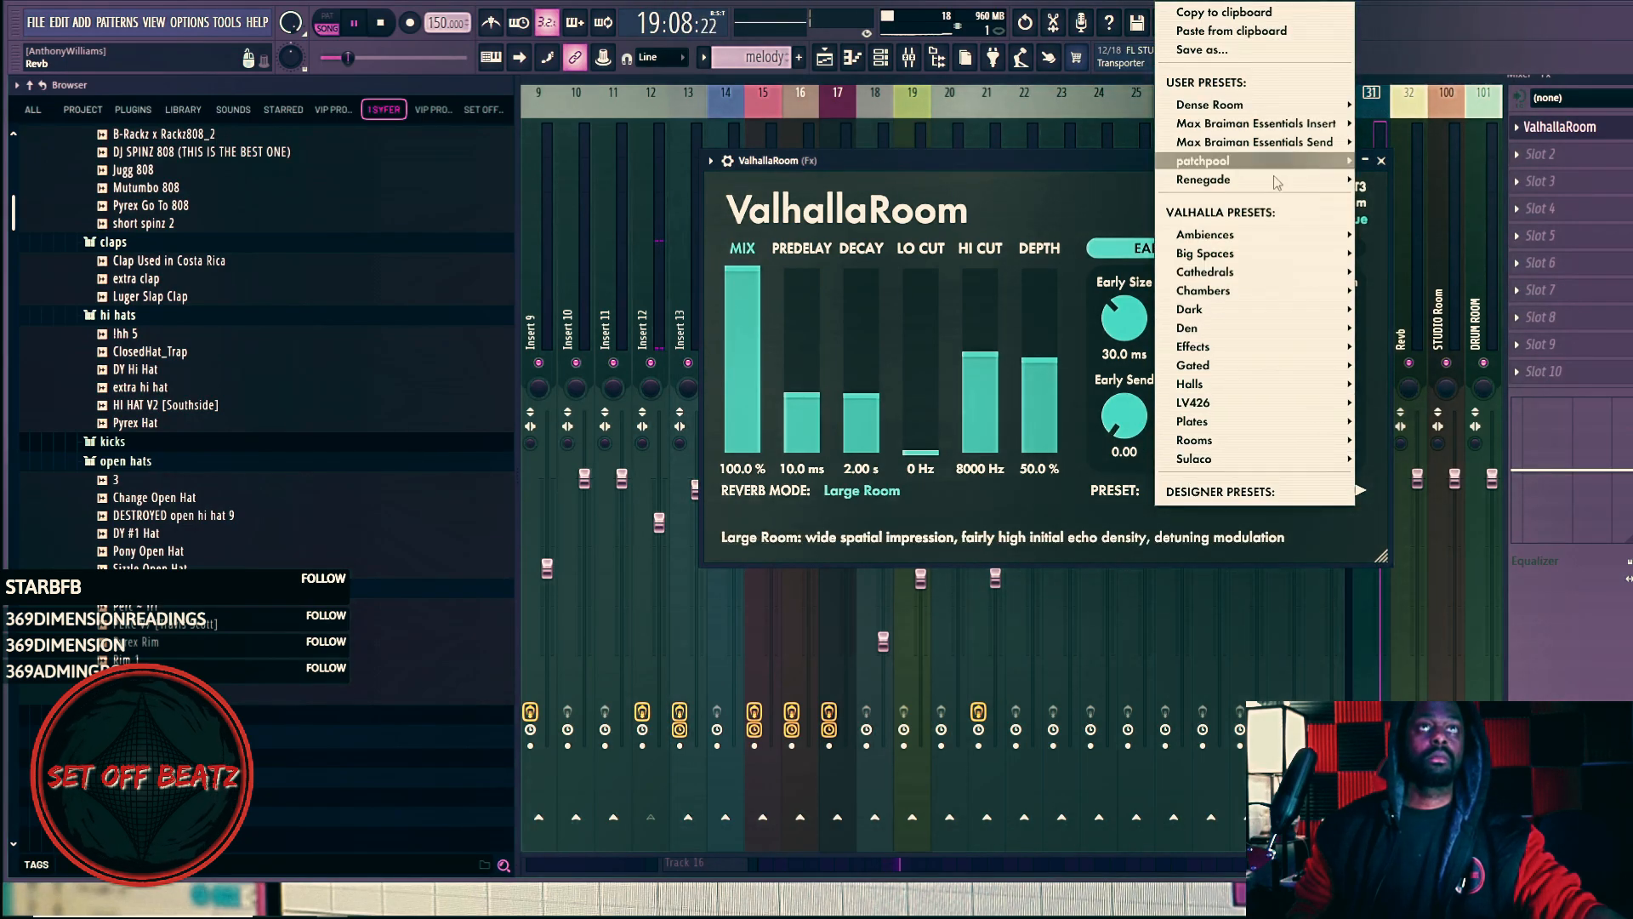
mouse_move(1269, 106)
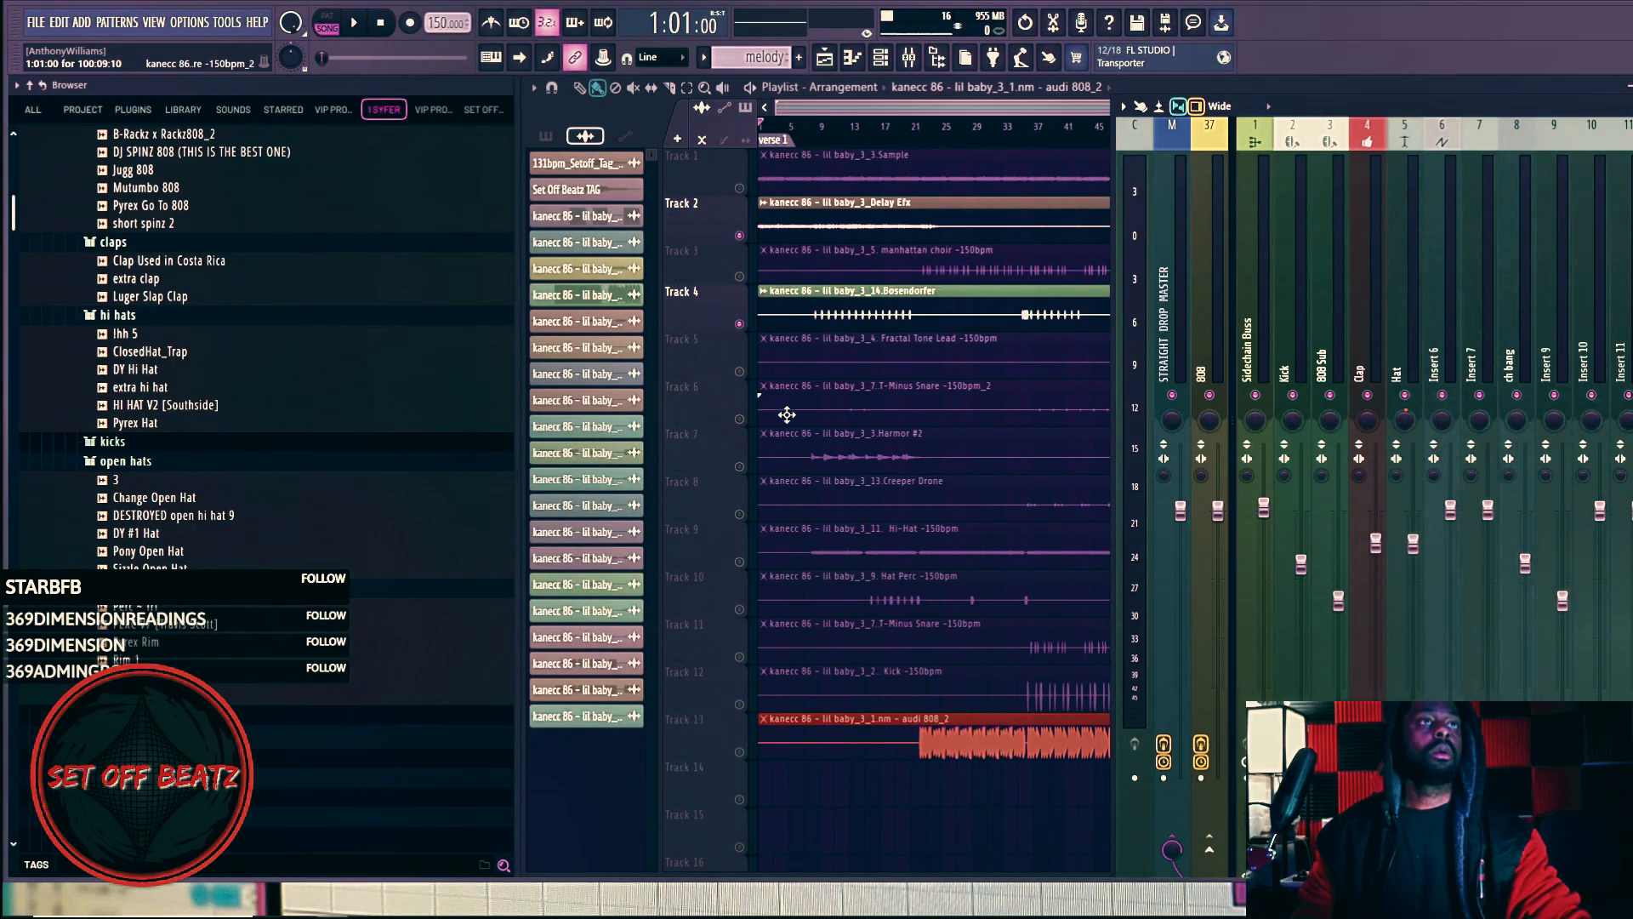
Step: Unmute the Sample clip's Track 1, hide the mixer and start song playback
click(739, 188)
key(F9)
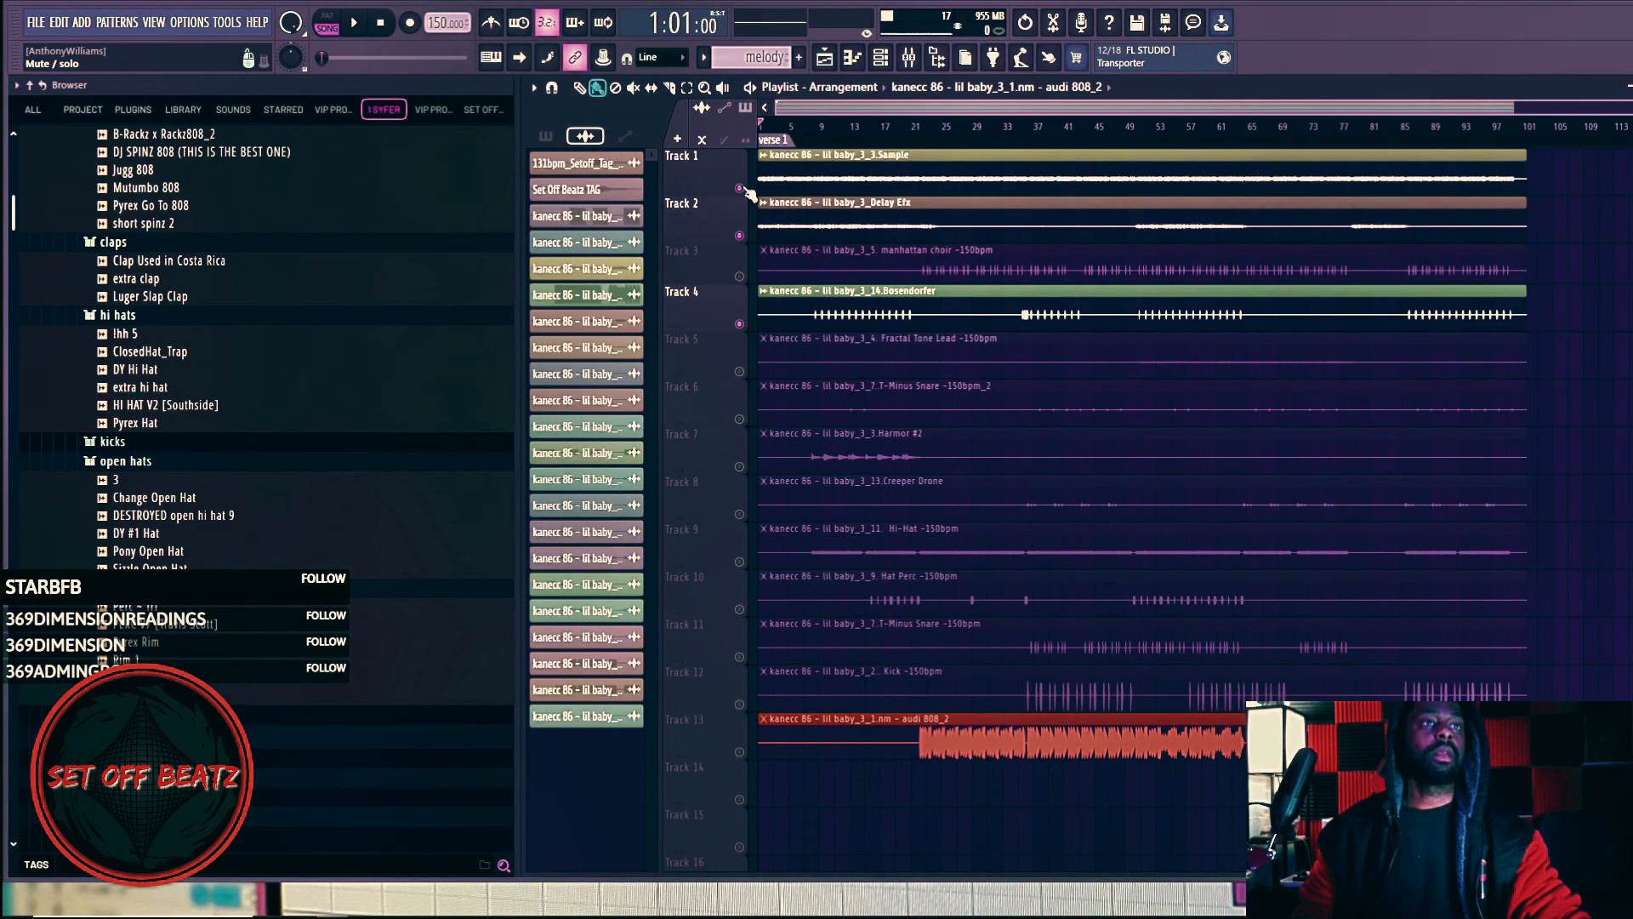
key(space)
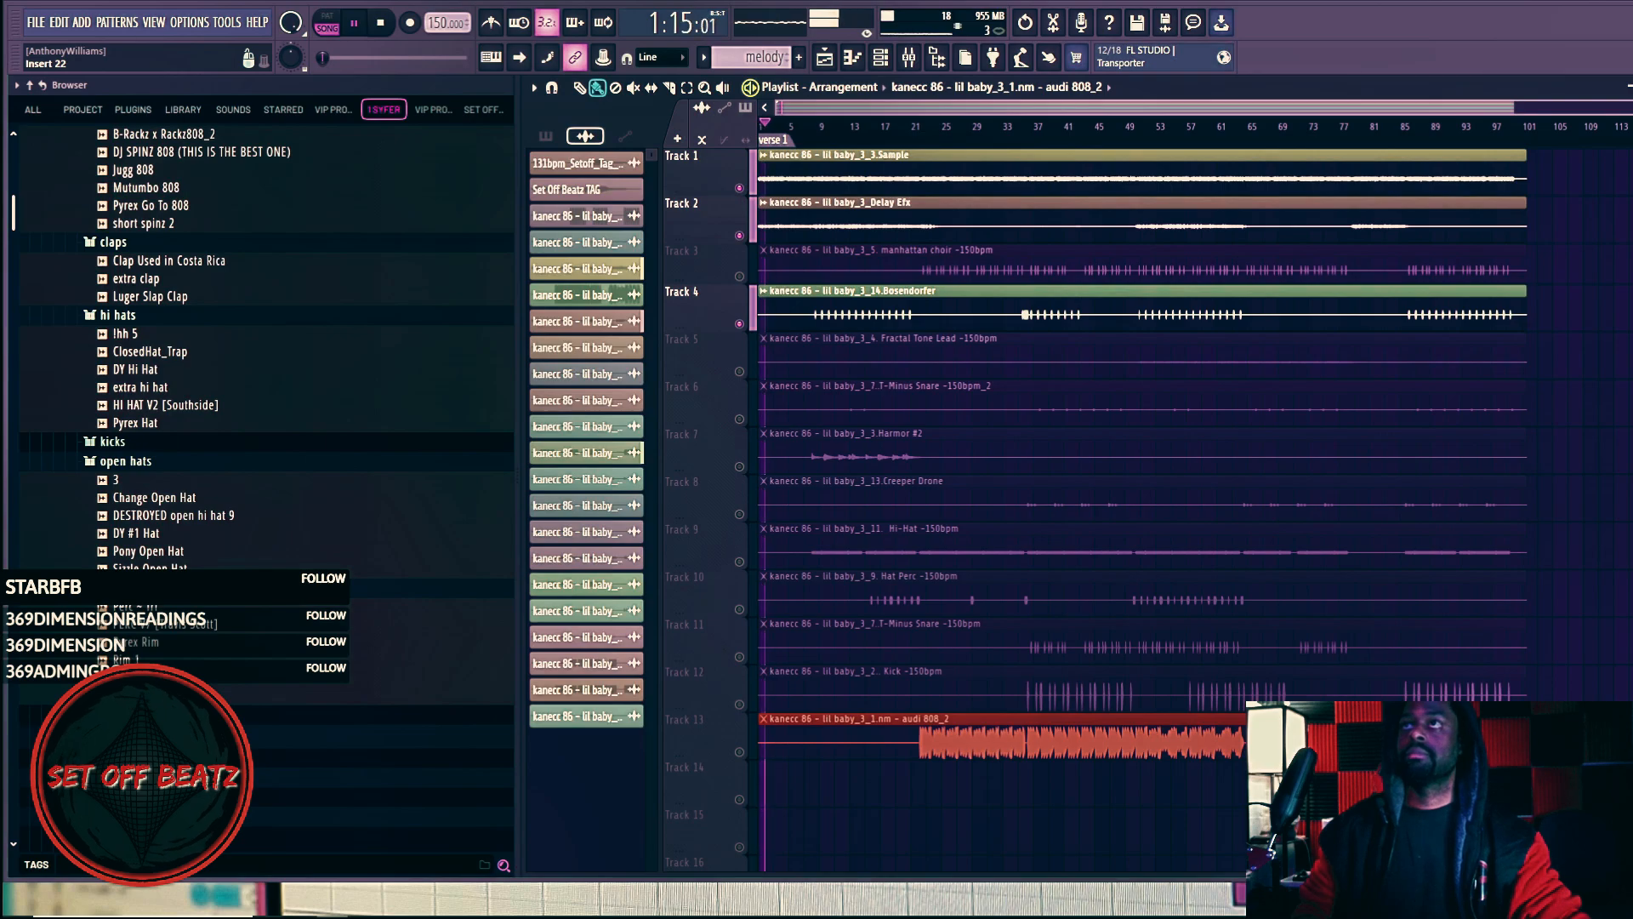
Step: Show the mixer, restart the song from the beginning and select the Sample / Melody track while it plays
key(F9)
drag(1631, 131, 1092, 109)
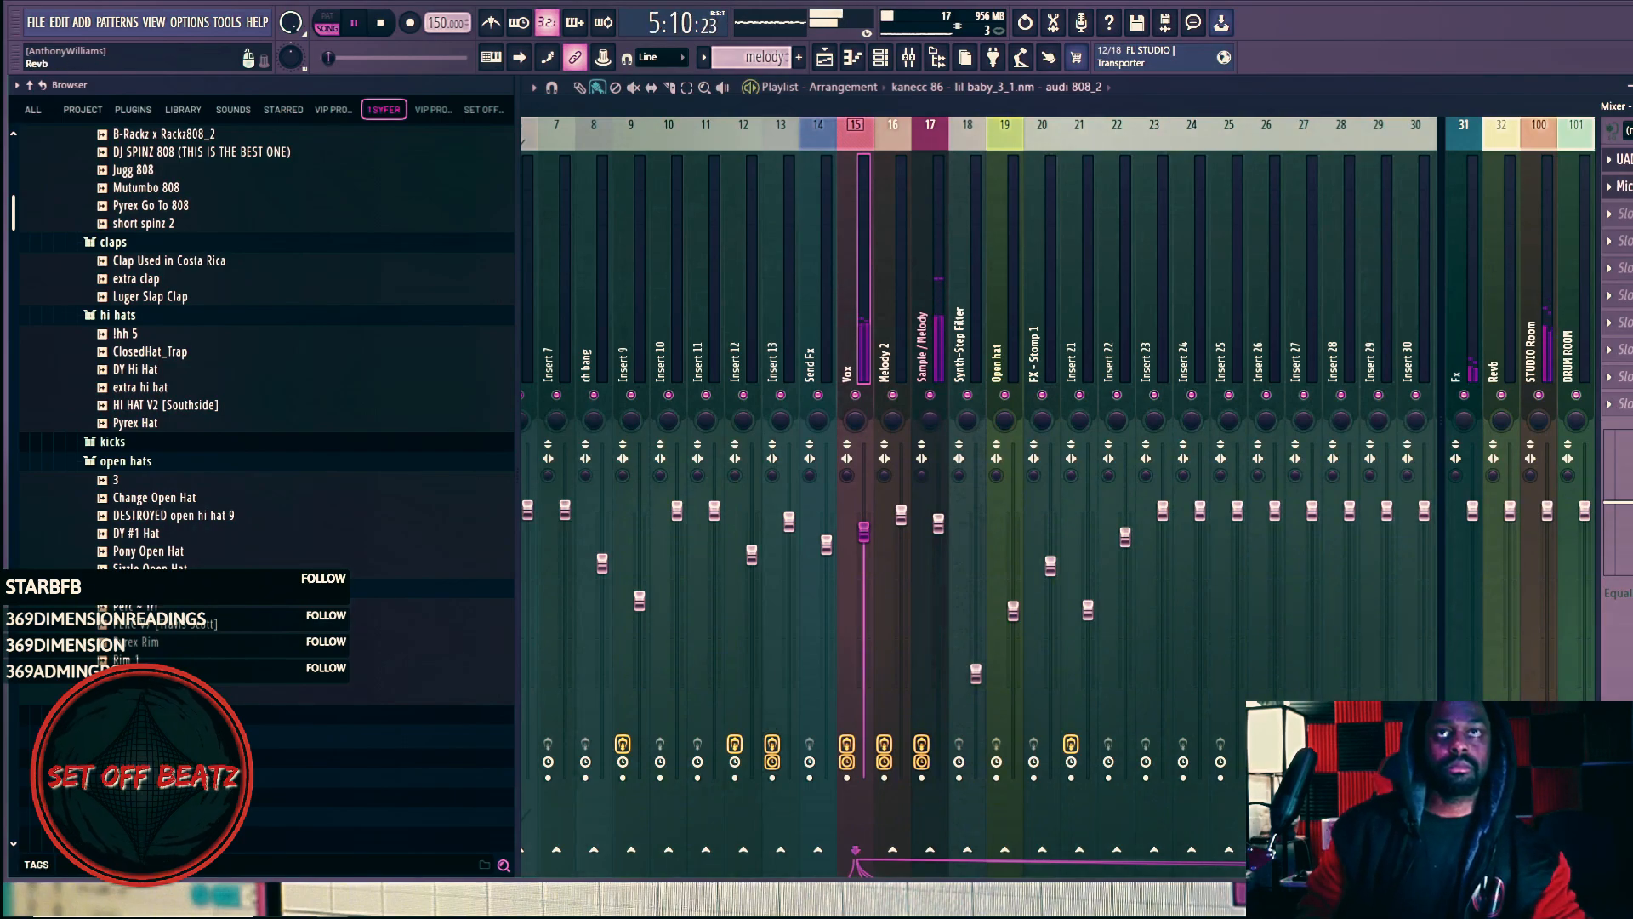
key(space)
key(space)
click(926, 323)
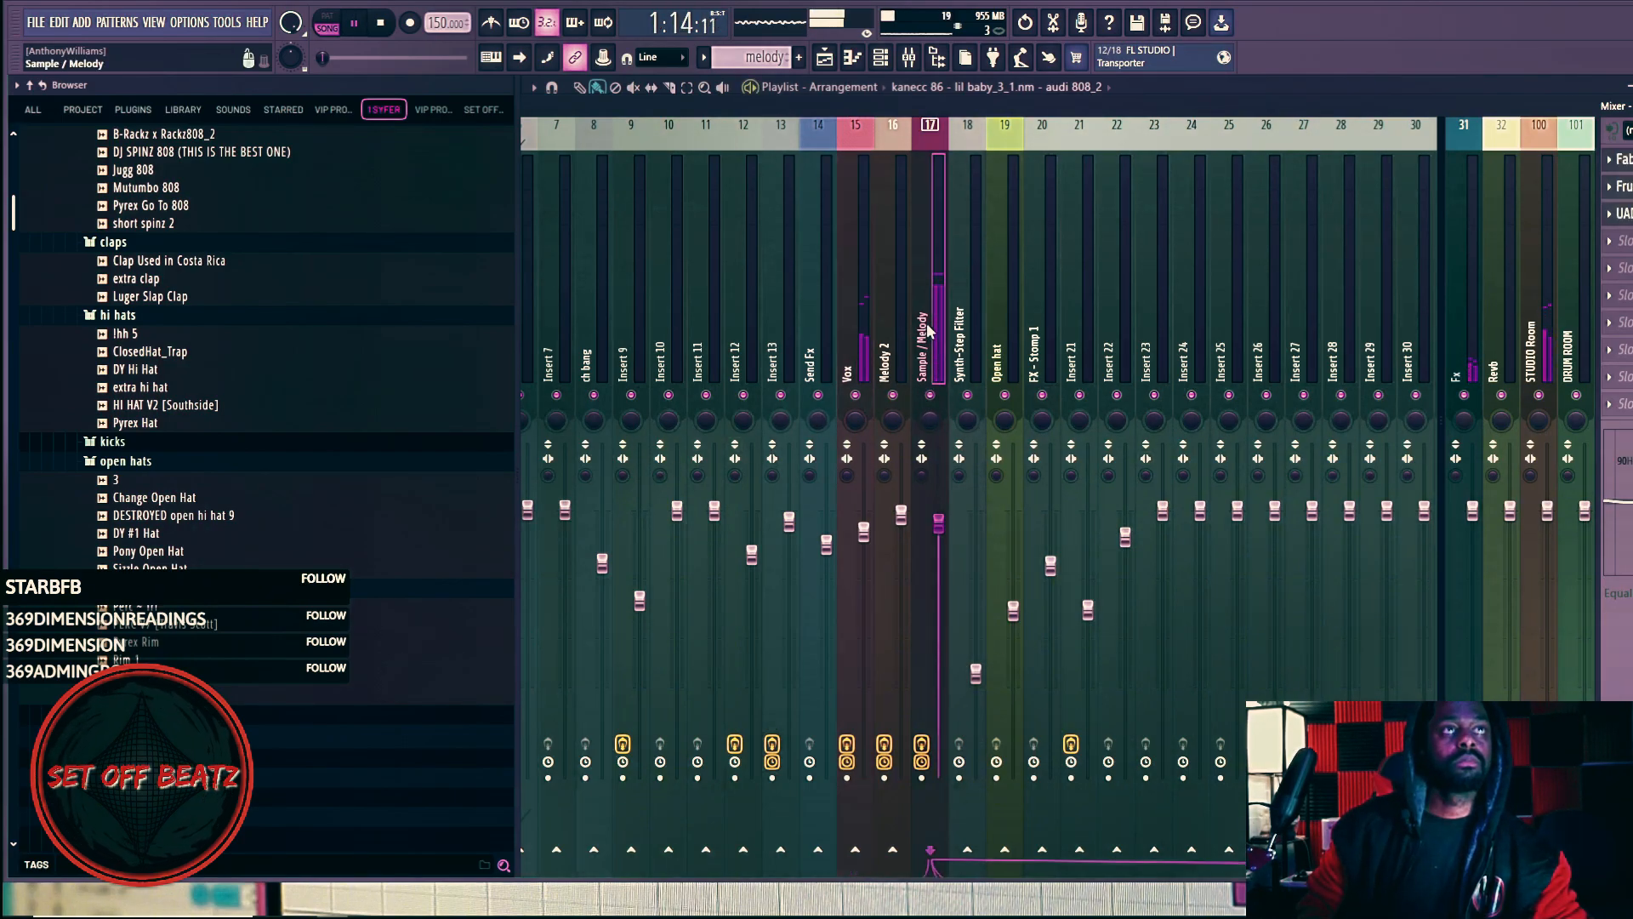
key(space)
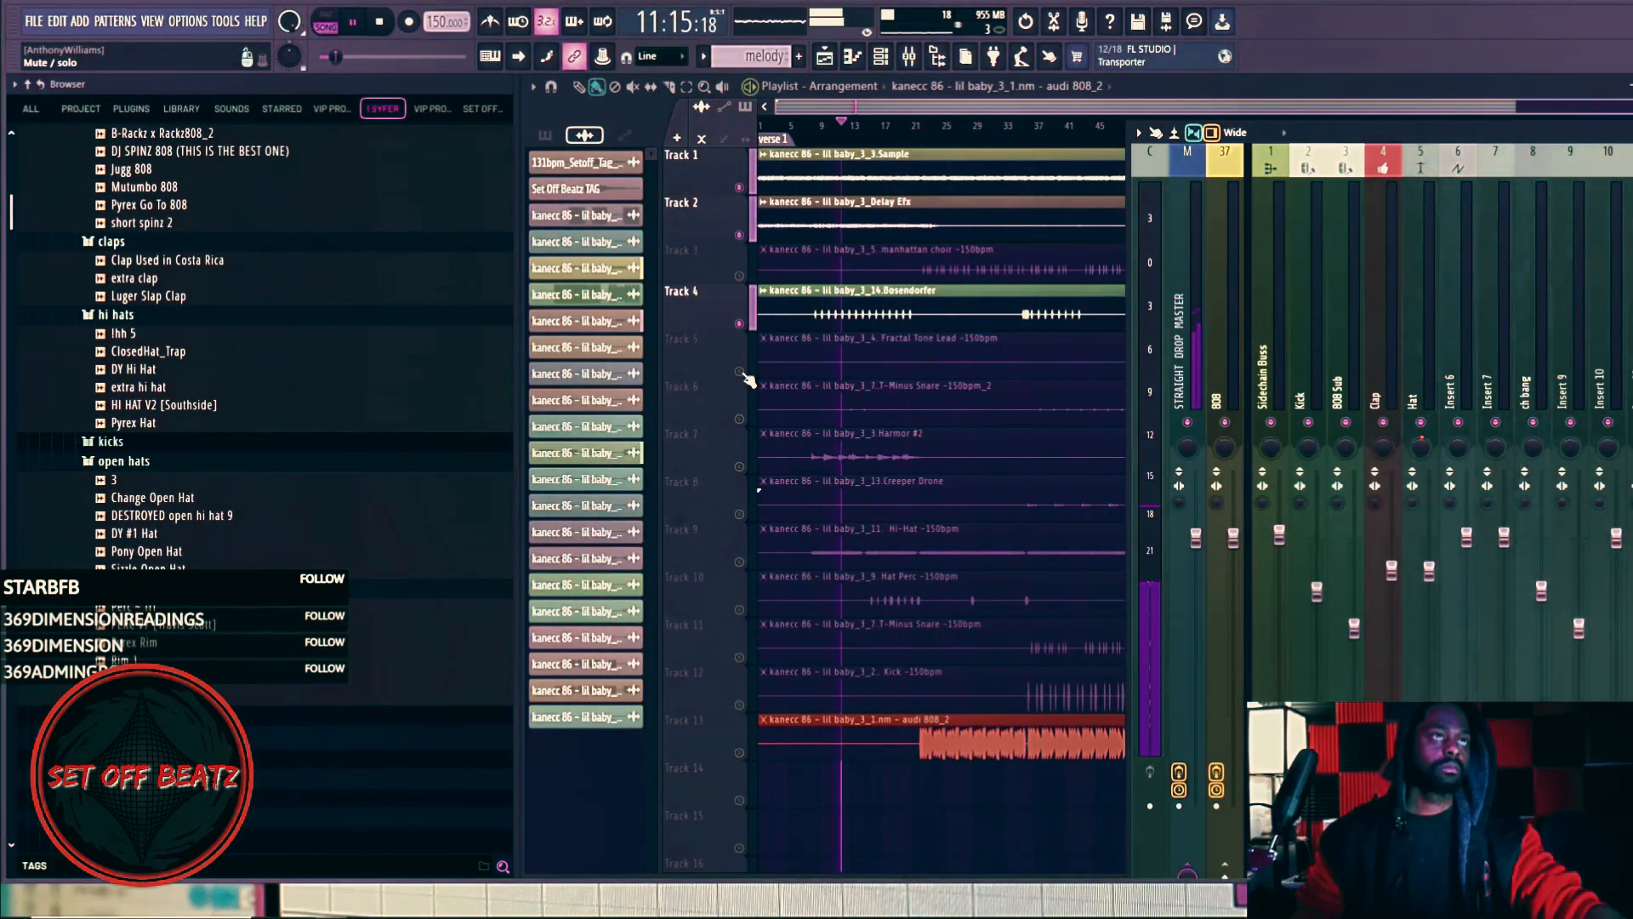
Step: Unmute playlist Tracks 5 to 13, from the Fractal Tone Lead down to the 808
click(739, 371)
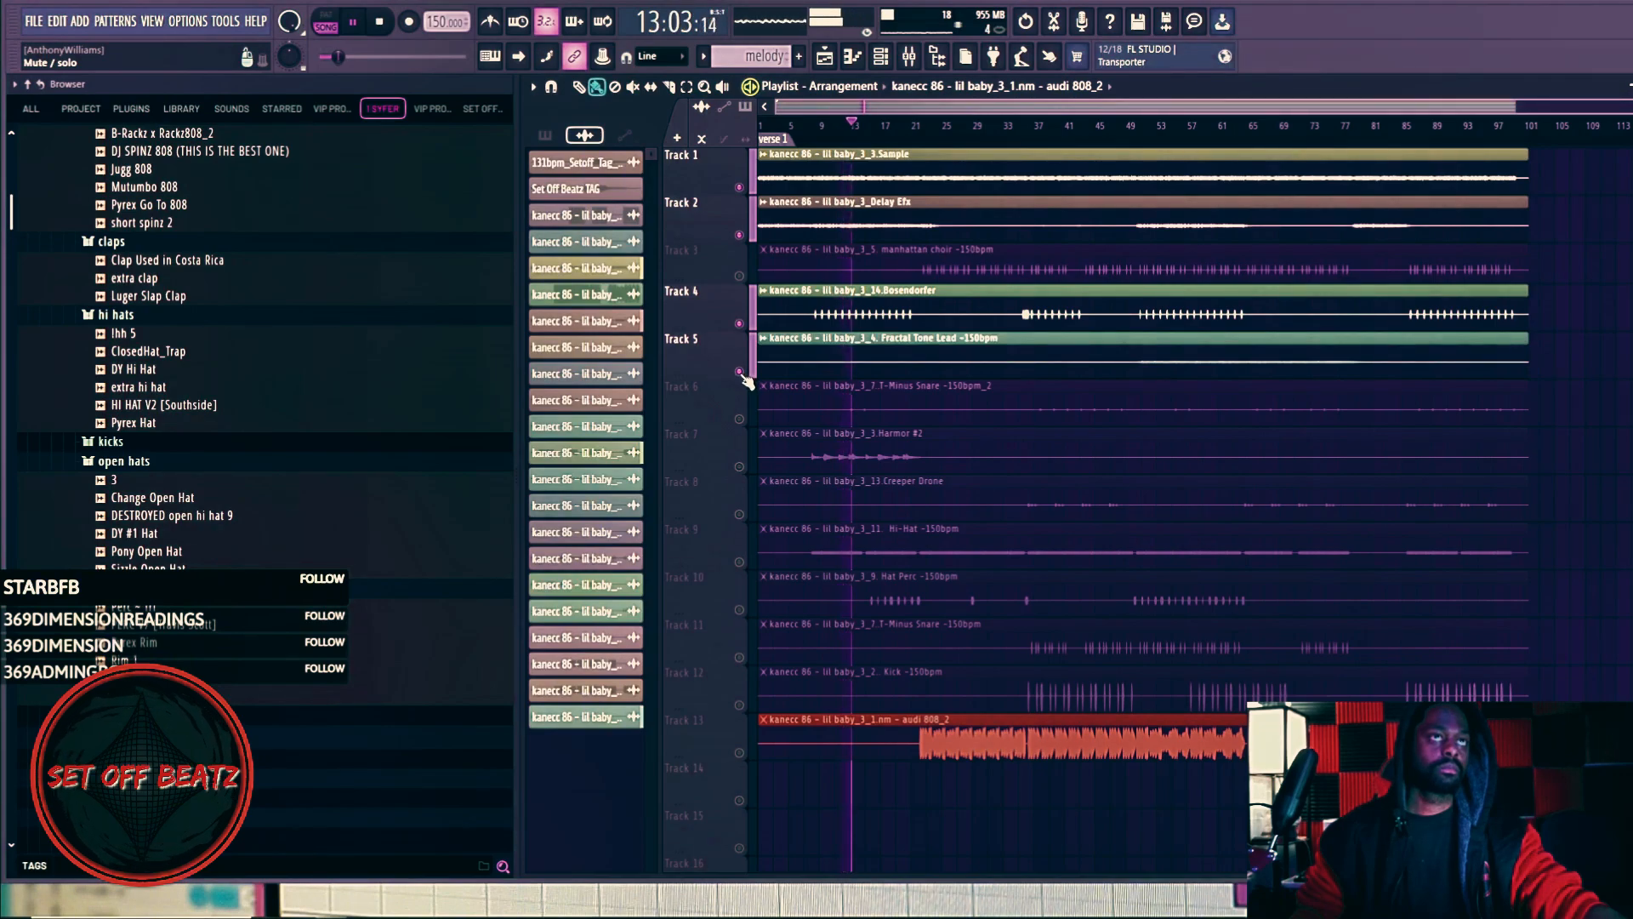
click(739, 466)
click(739, 514)
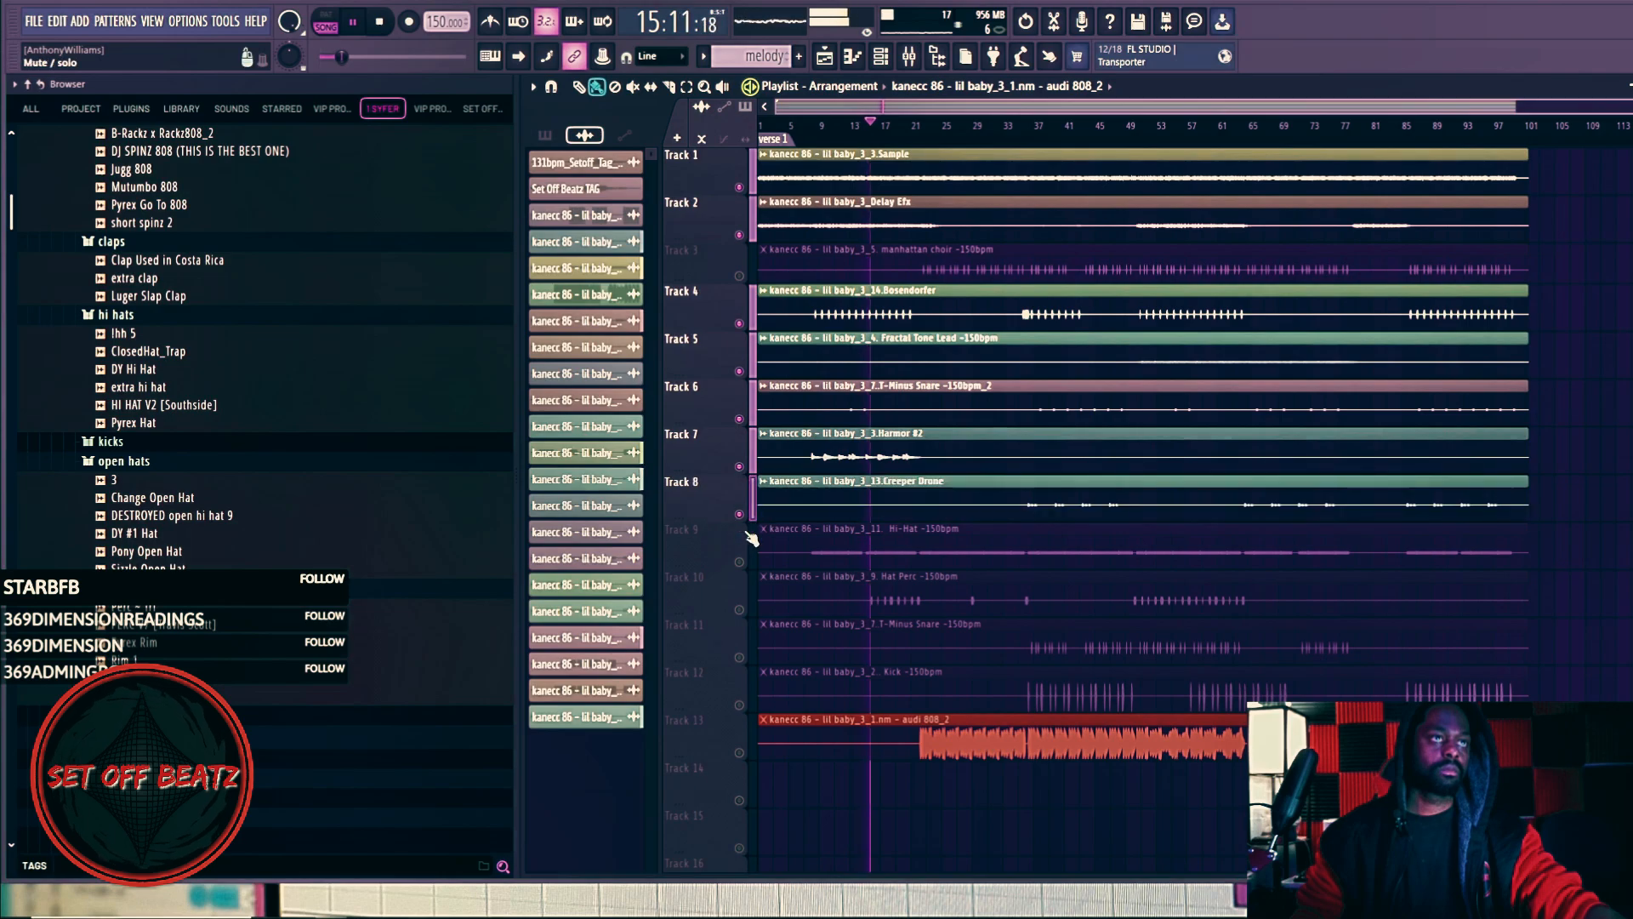
click(739, 561)
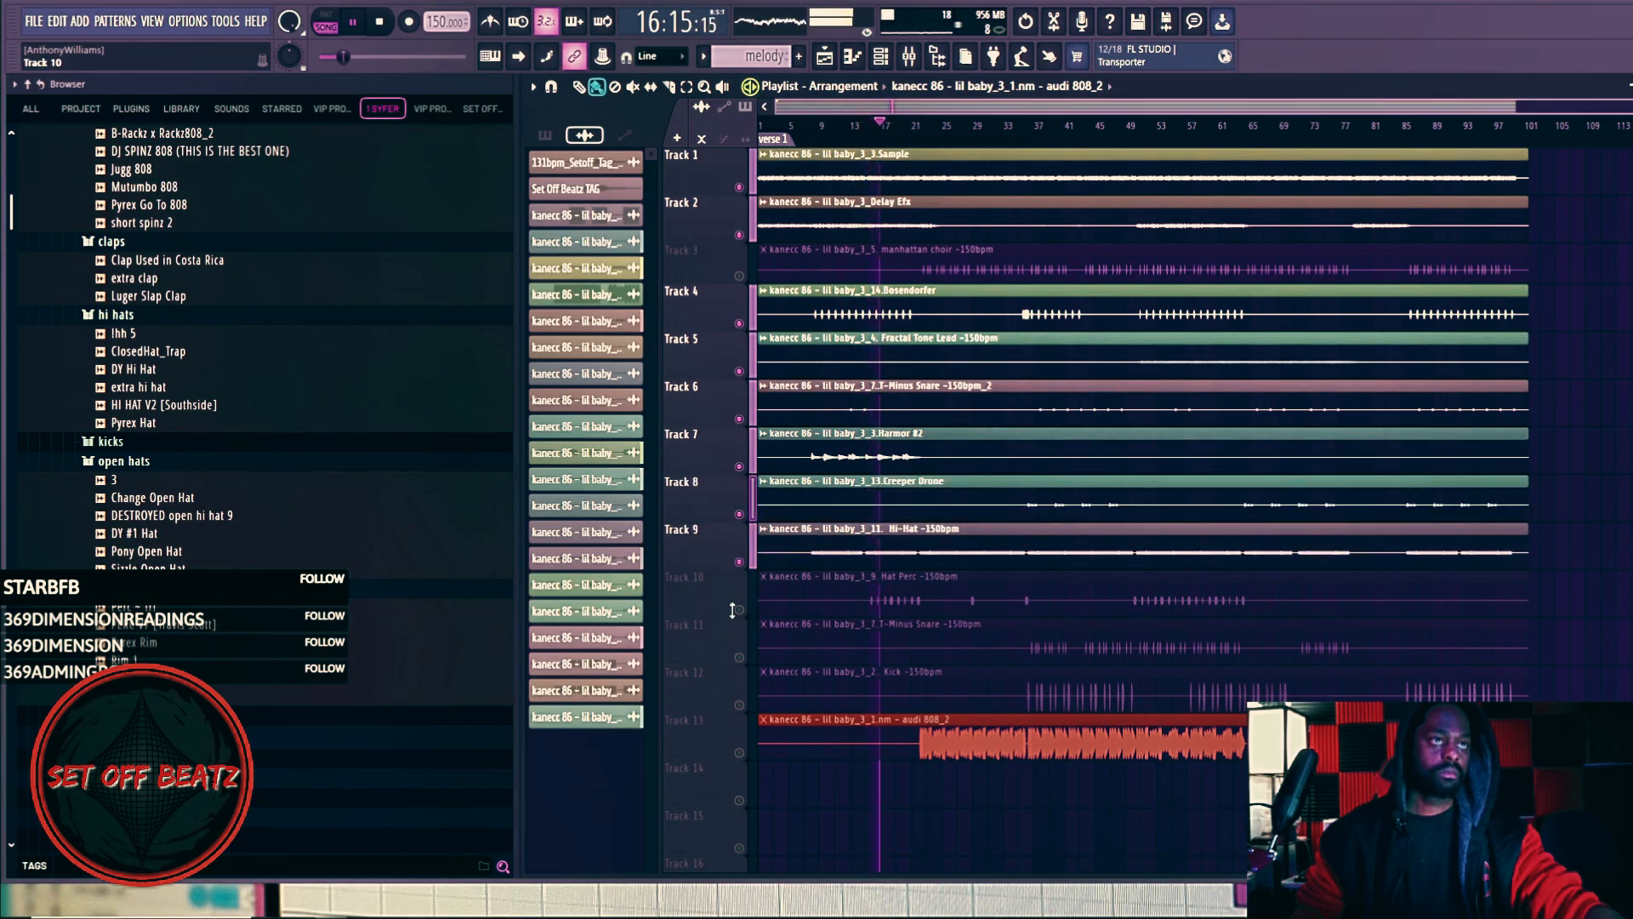
click(739, 609)
click(739, 656)
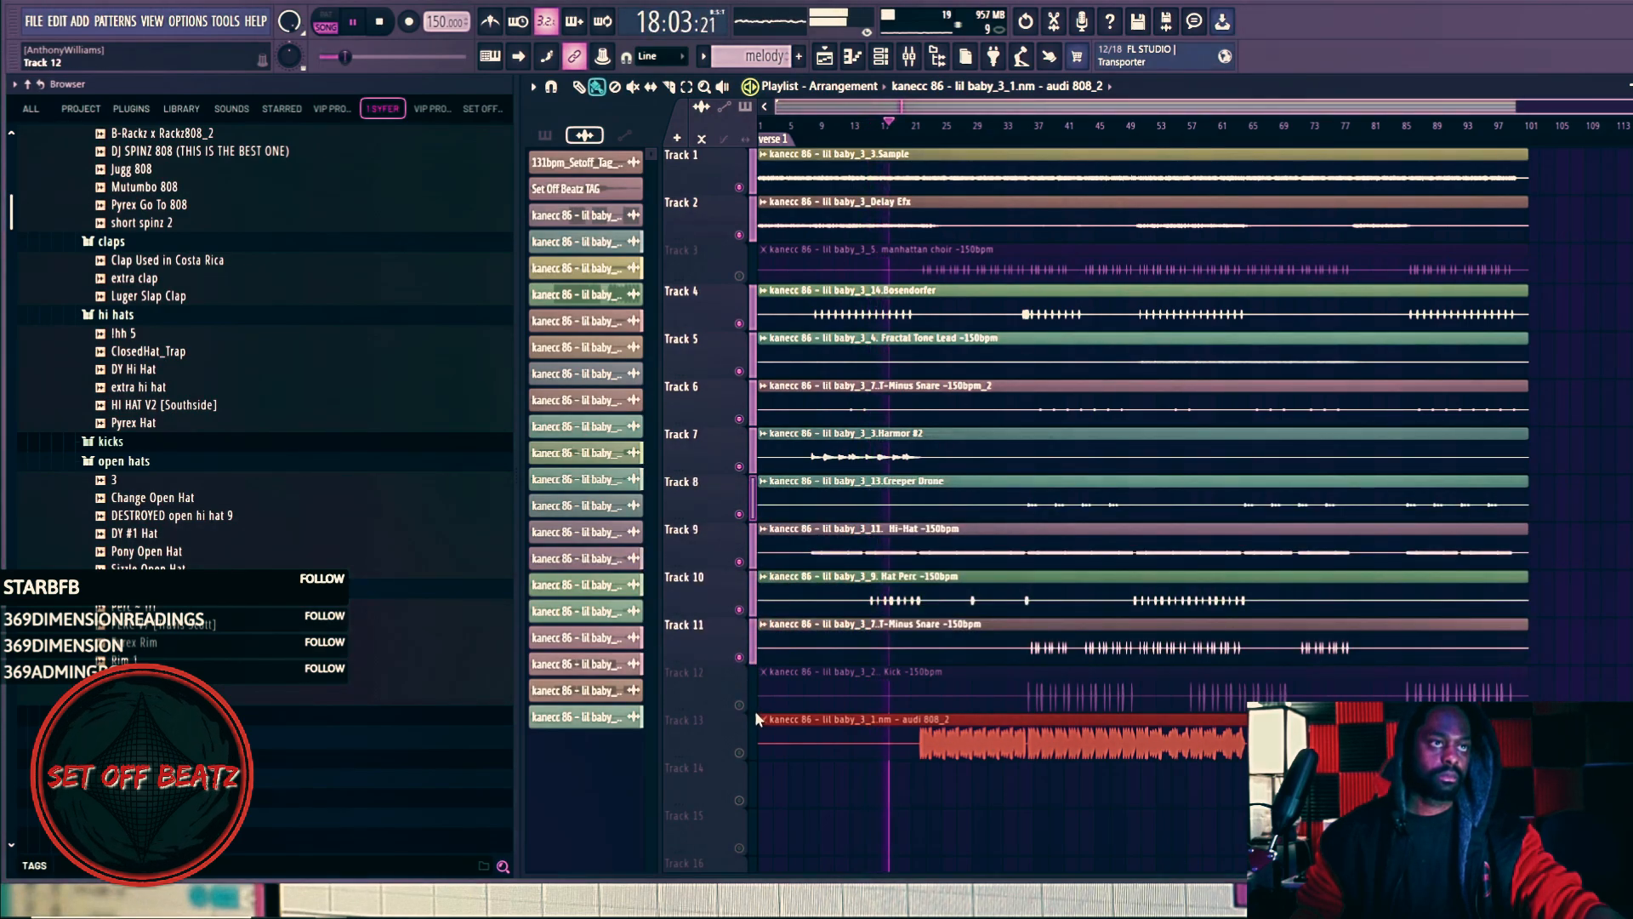
click(740, 704)
click(739, 752)
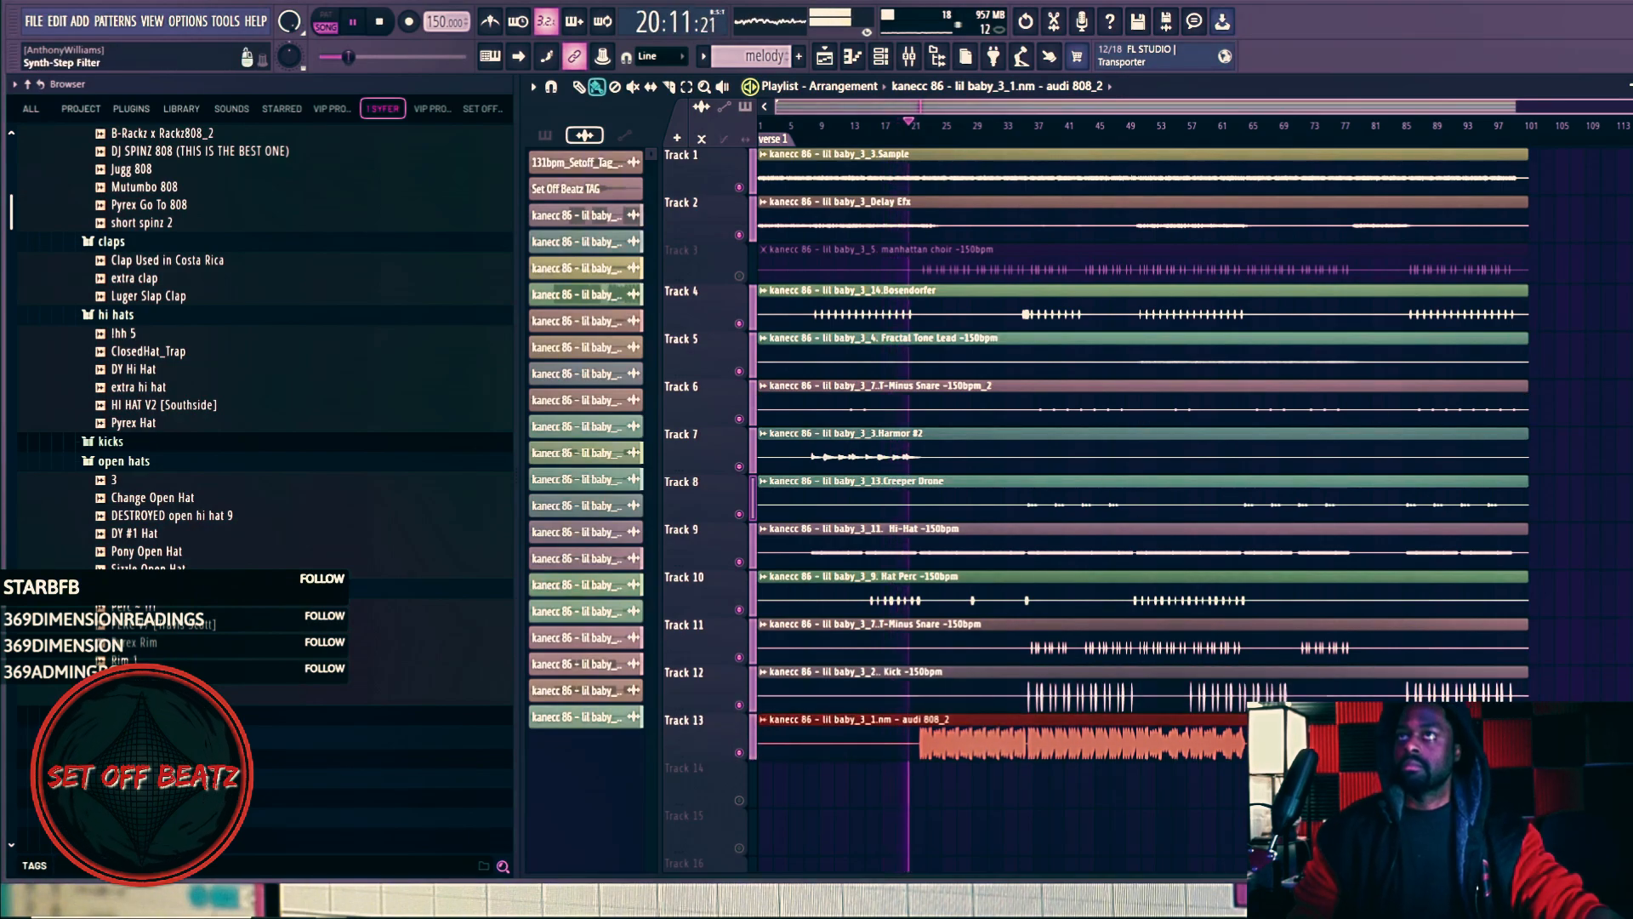
Step: Move the mixer out of the way and unmute the manhattan choir on Track 3
key(F9)
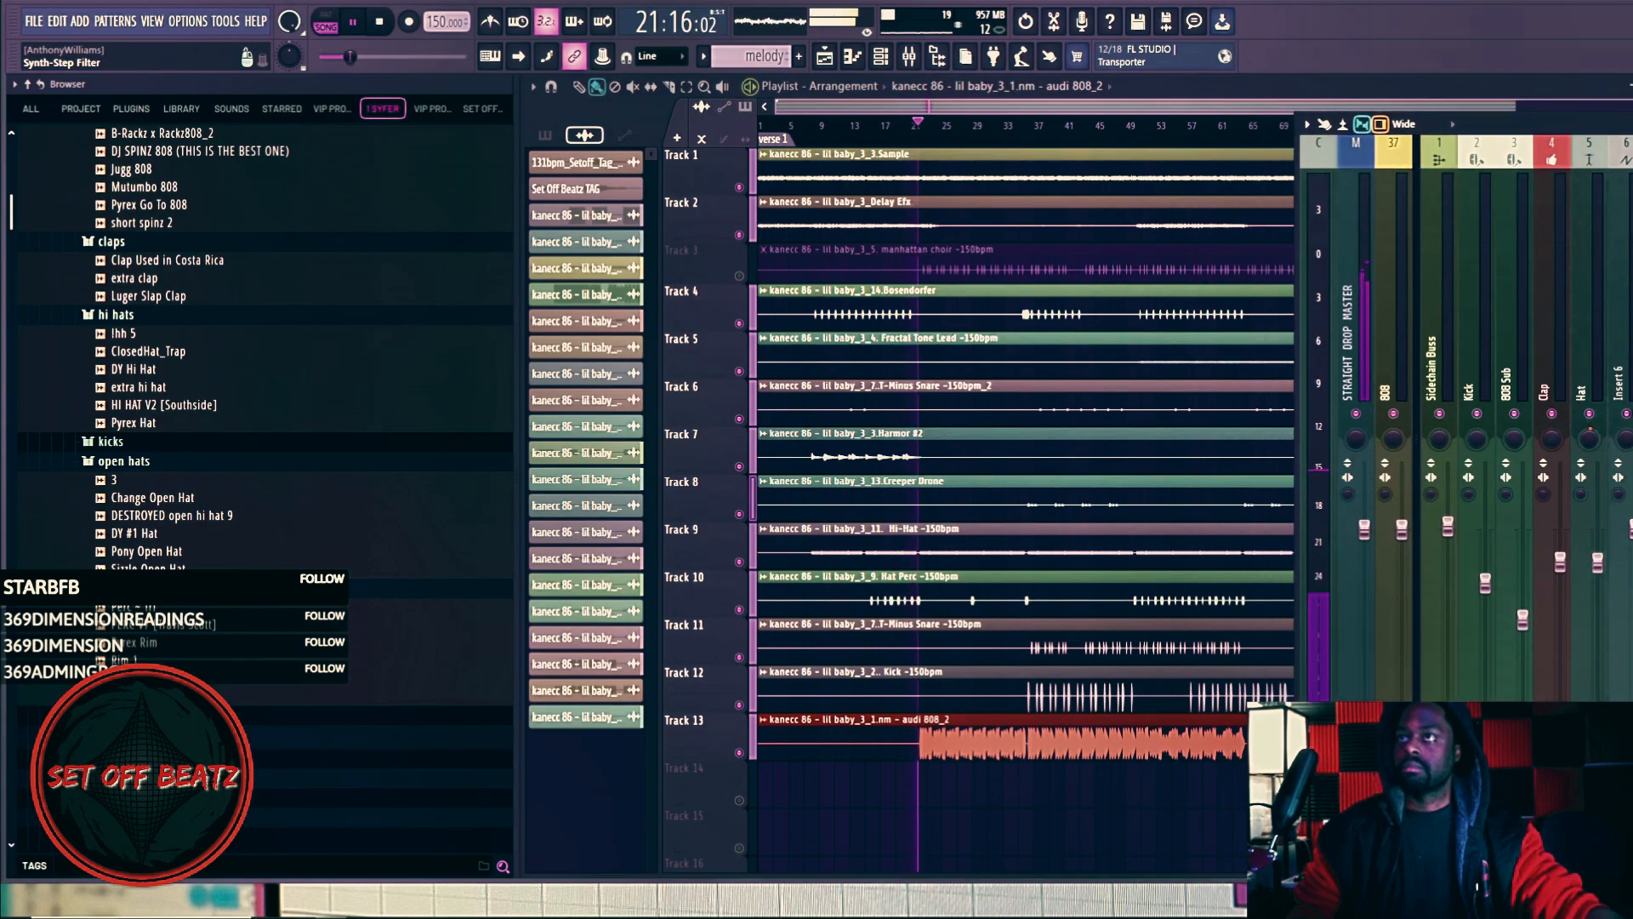
drag(1429, 124, 1626, 128)
click(739, 276)
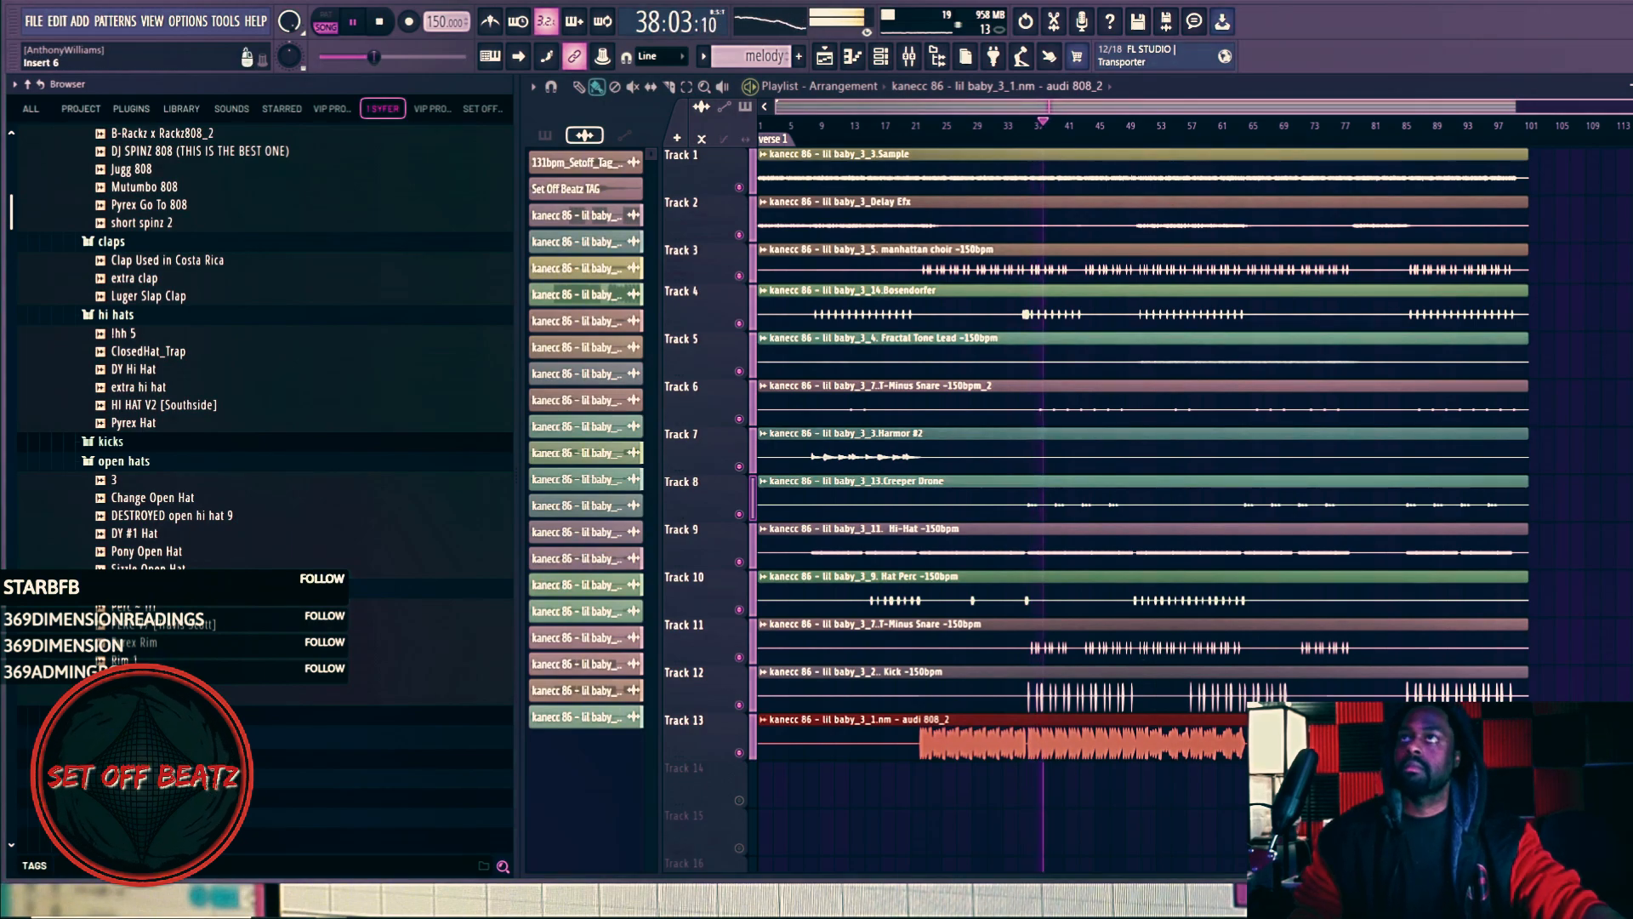
Step: Select the Kick track in the mixer, open its Fruity peak controller and place the window over the mixer's lower half
key(F9)
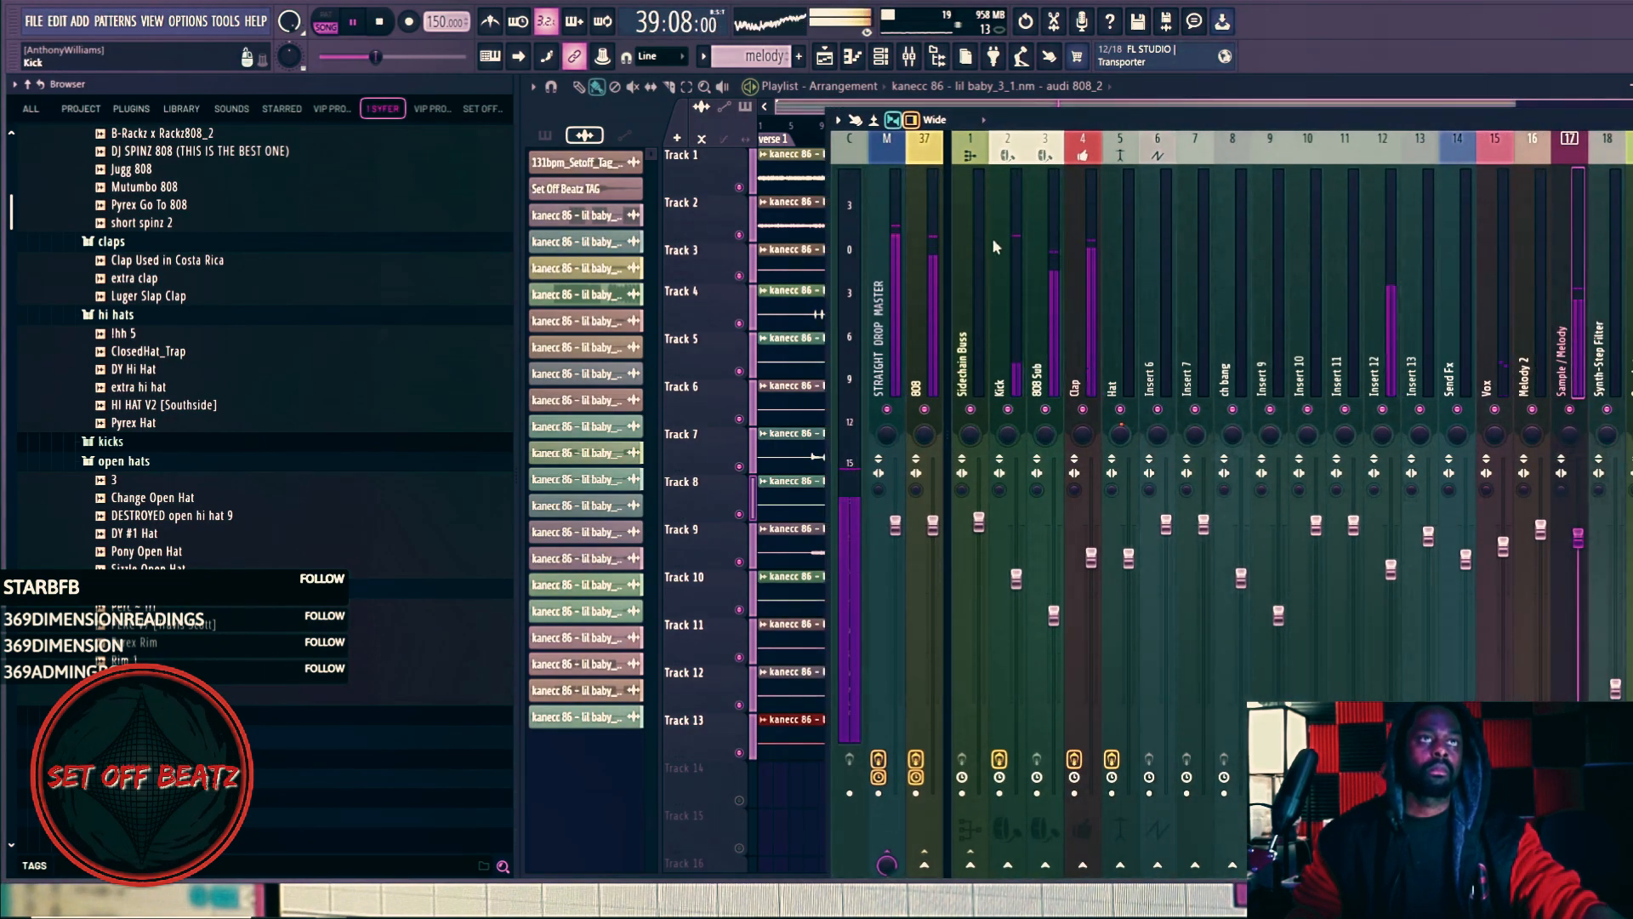
click(1002, 259)
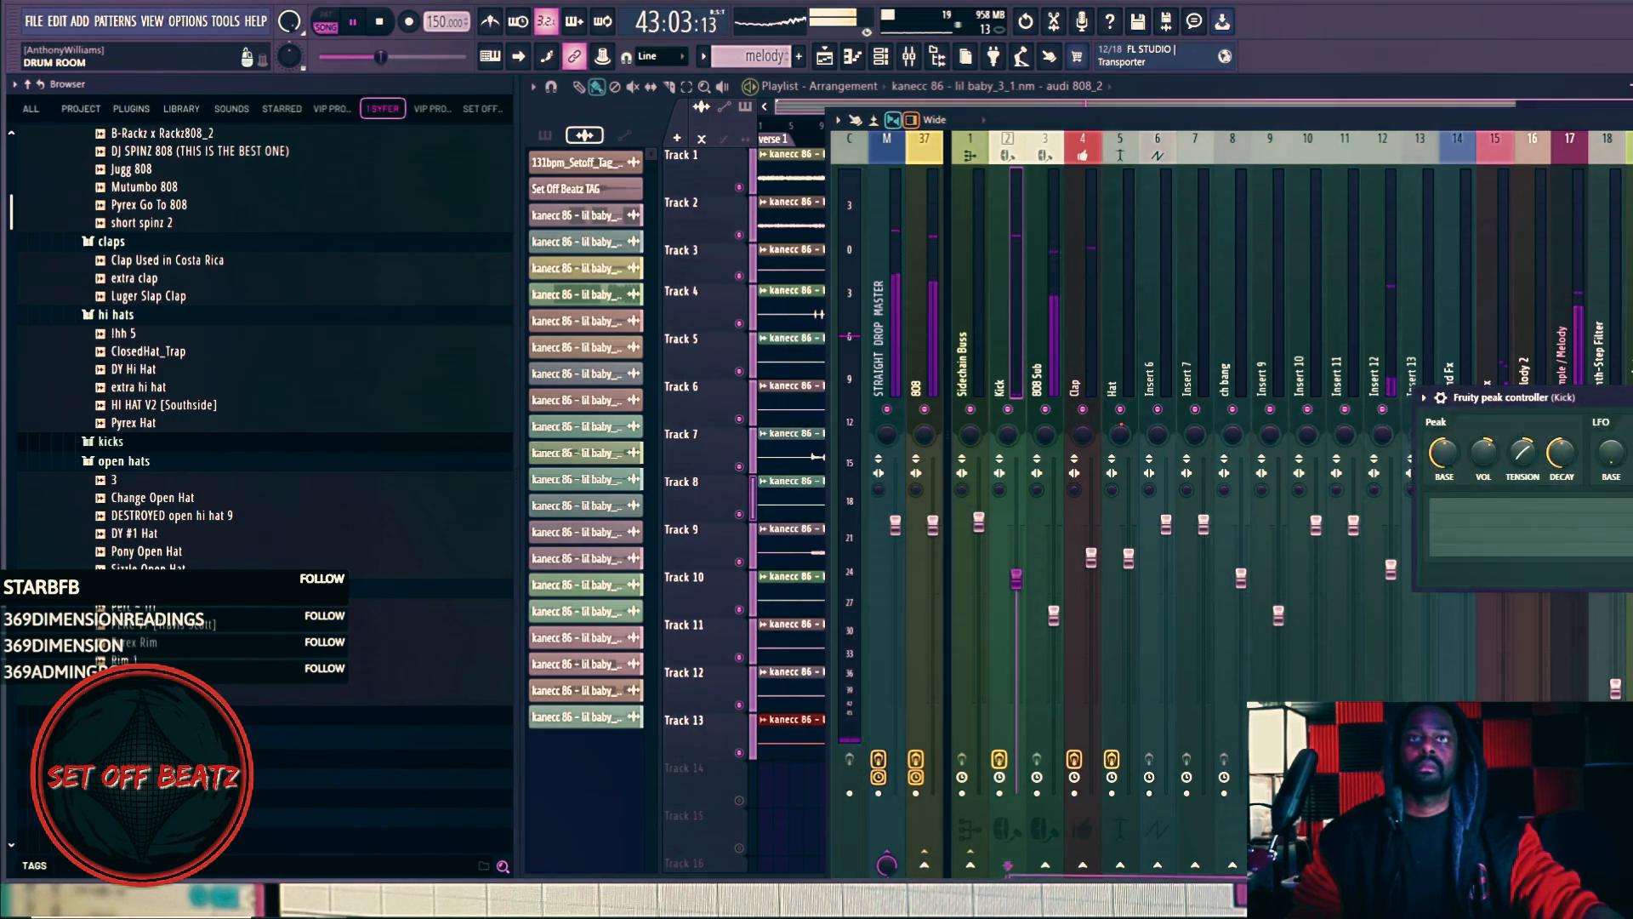
drag(1621, 397, 1059, 445)
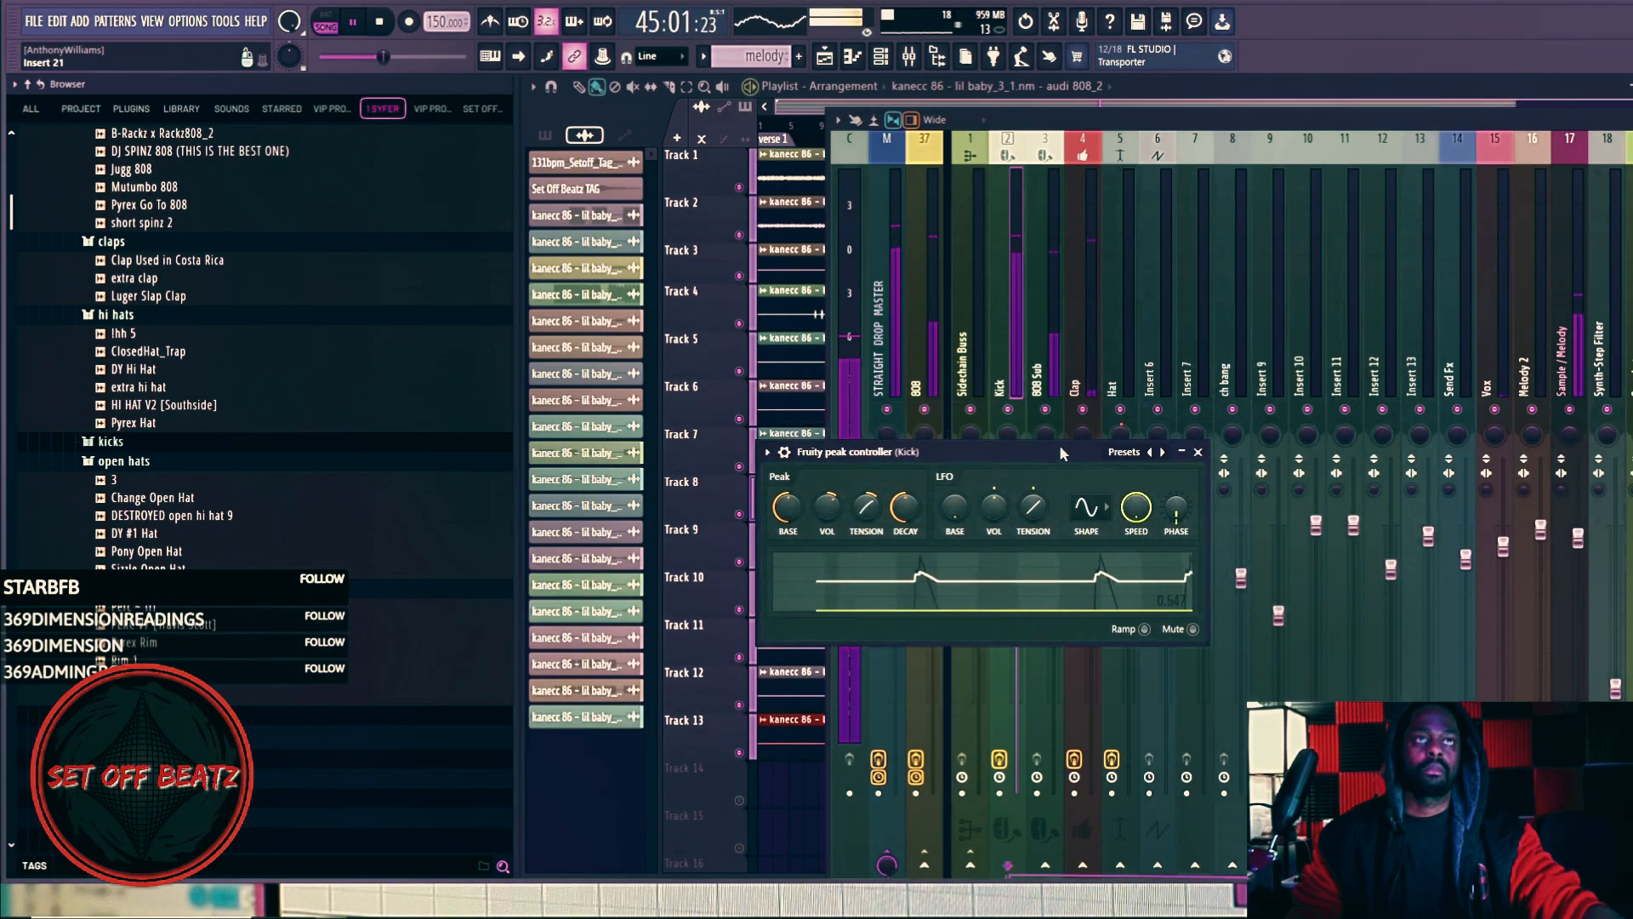
Step: Open the 808 track's Fruity Limiter, close the mixer and place the limiter window above the Kick's peak controller
click(1041, 291)
click(924, 319)
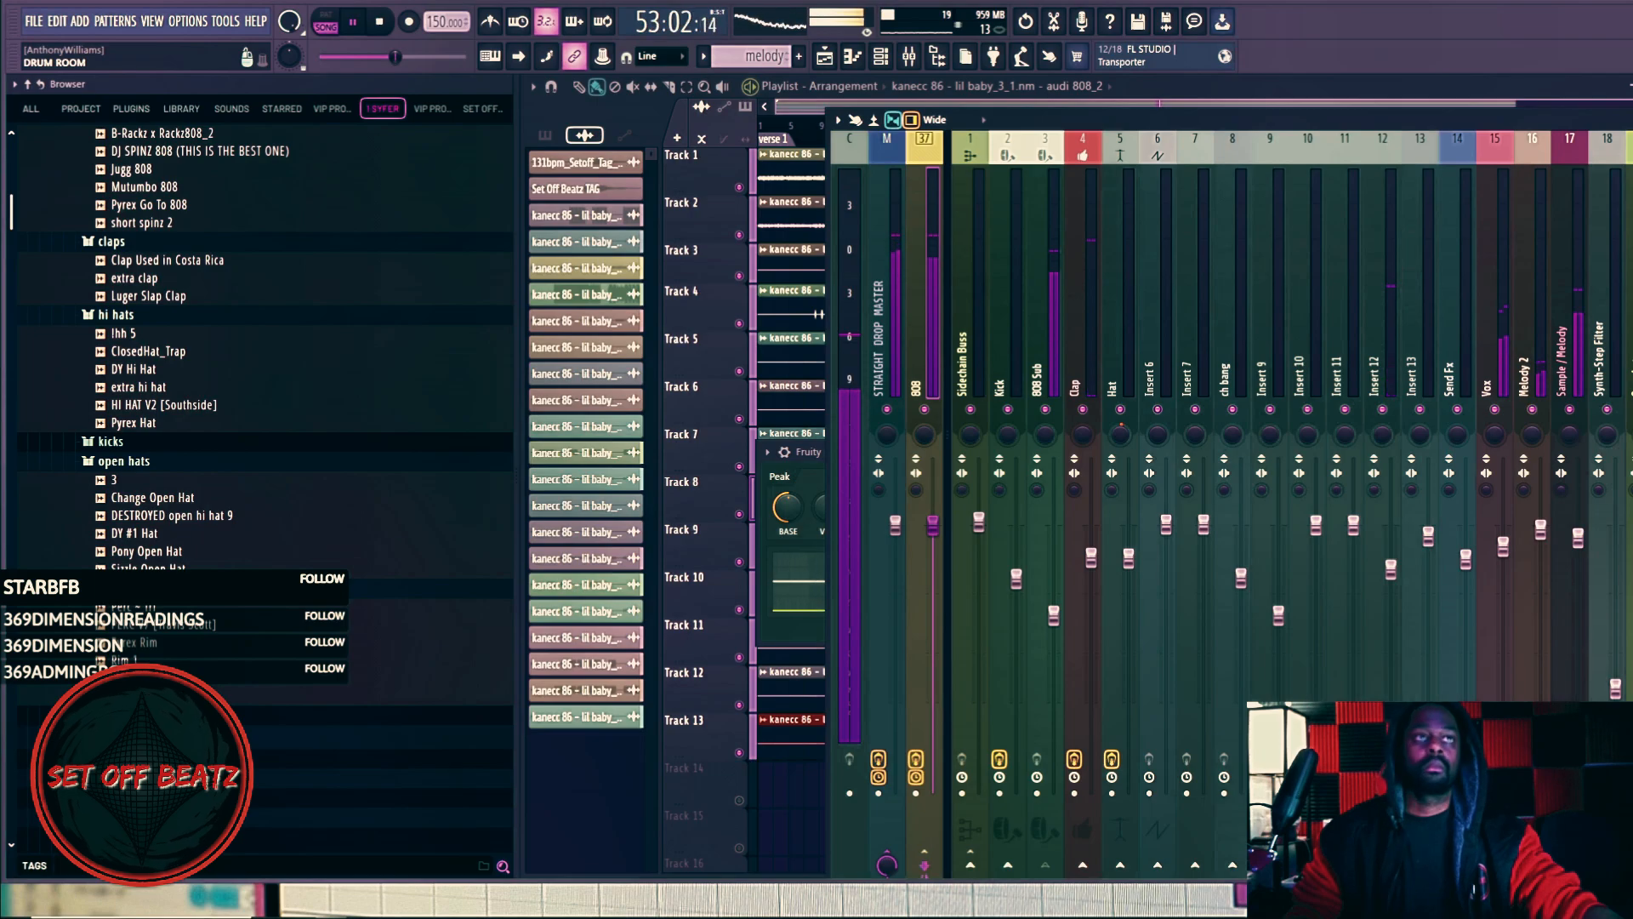
click(1629, 120)
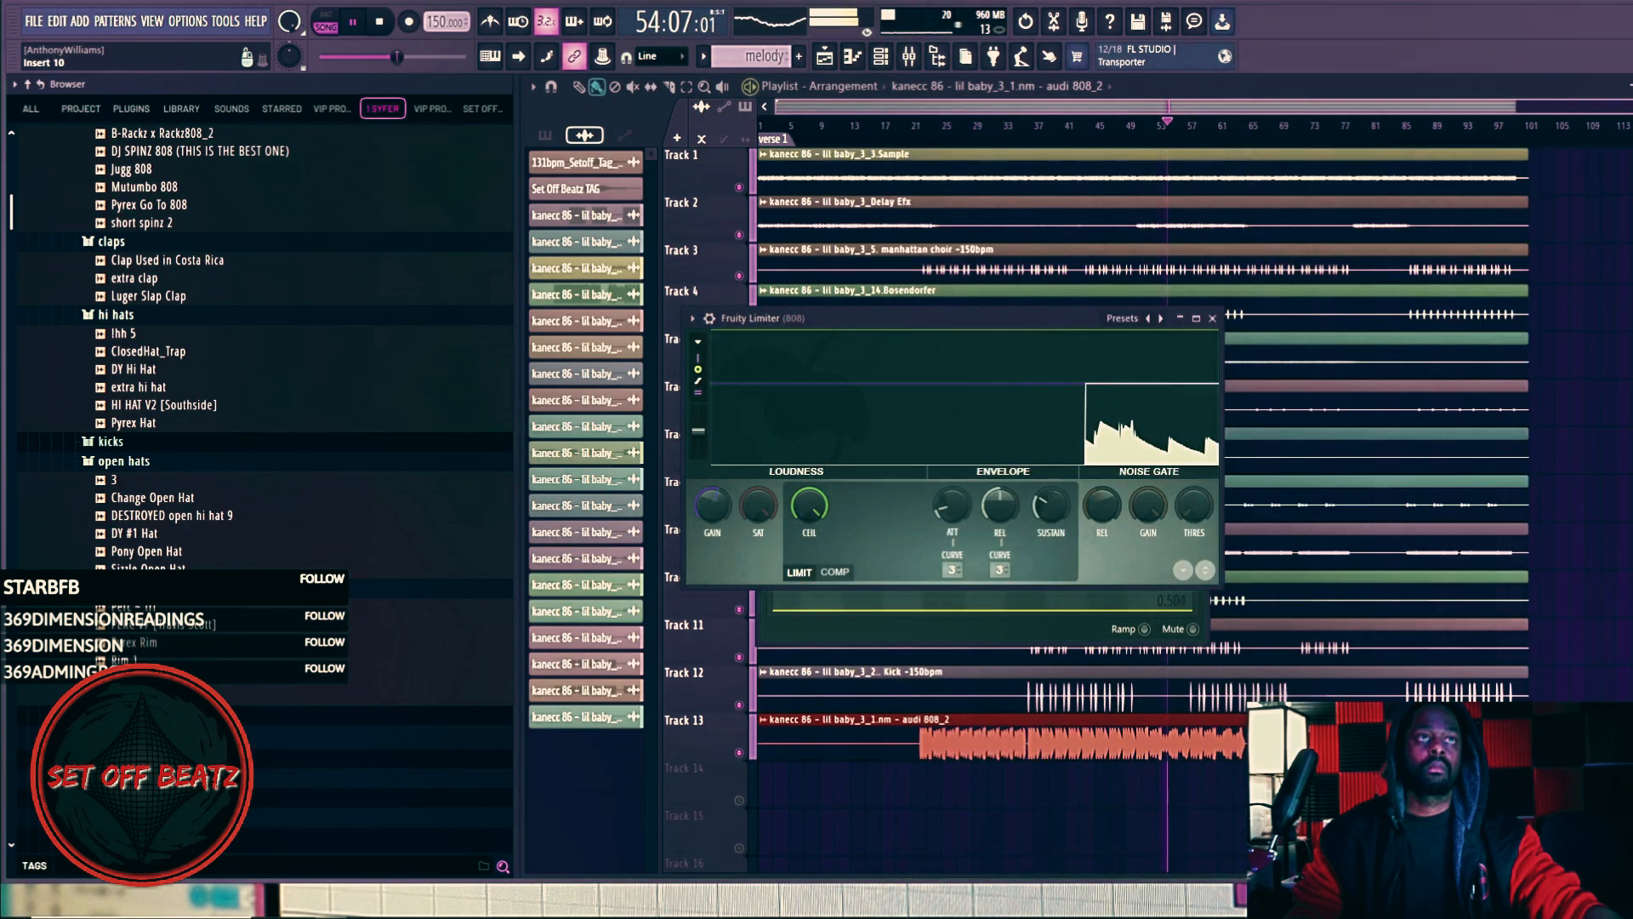
drag(1041, 317, 1084, 153)
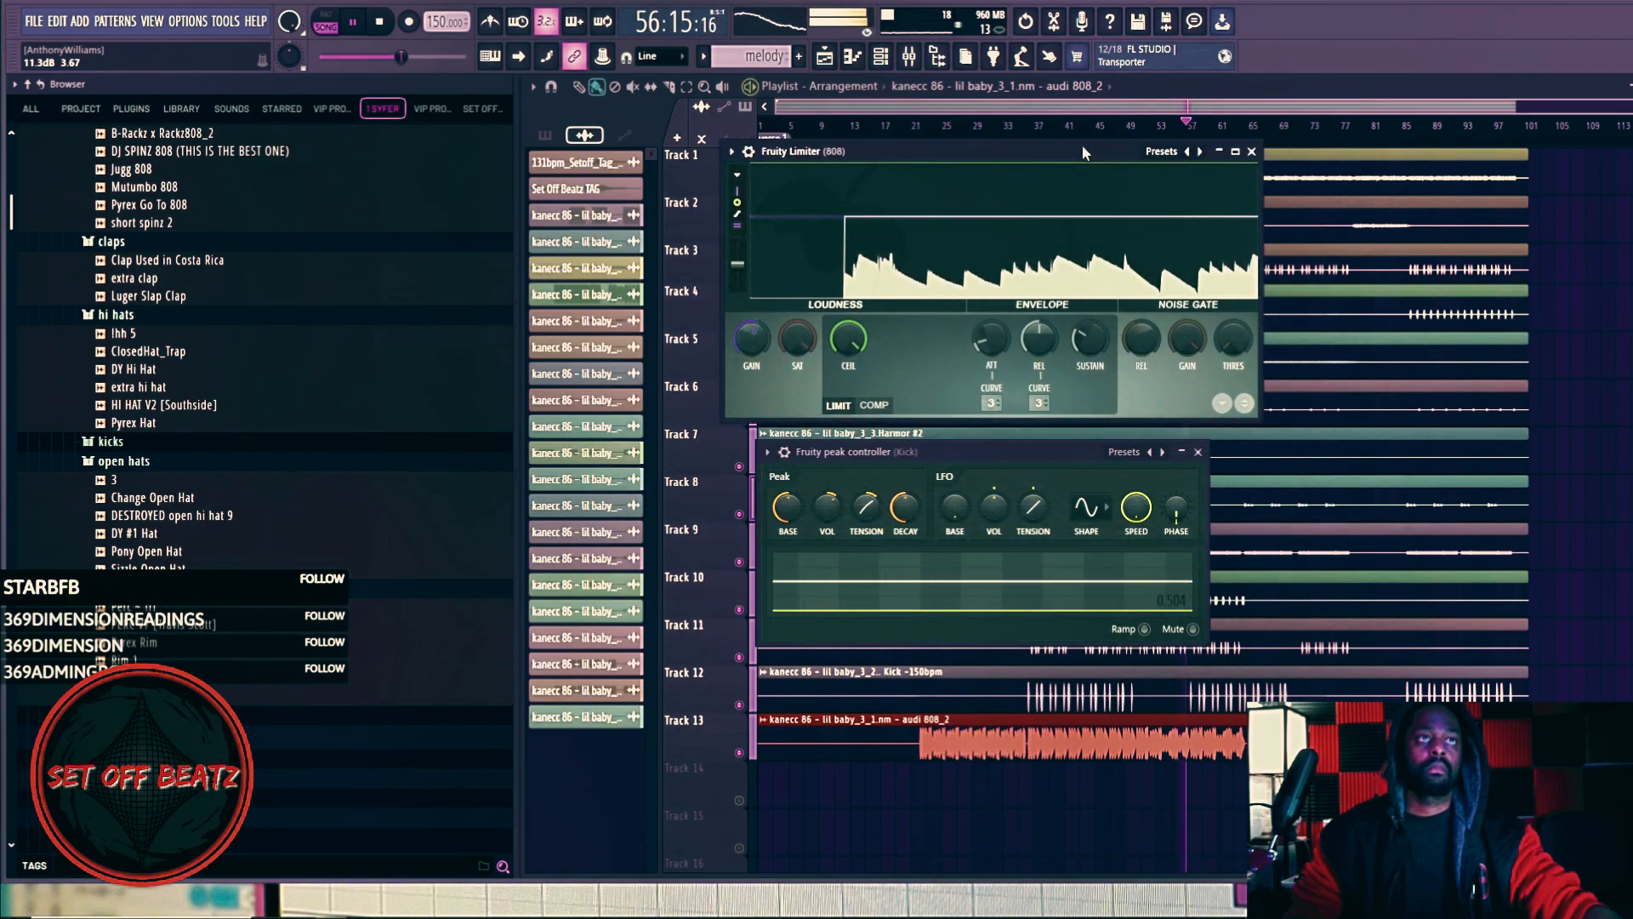